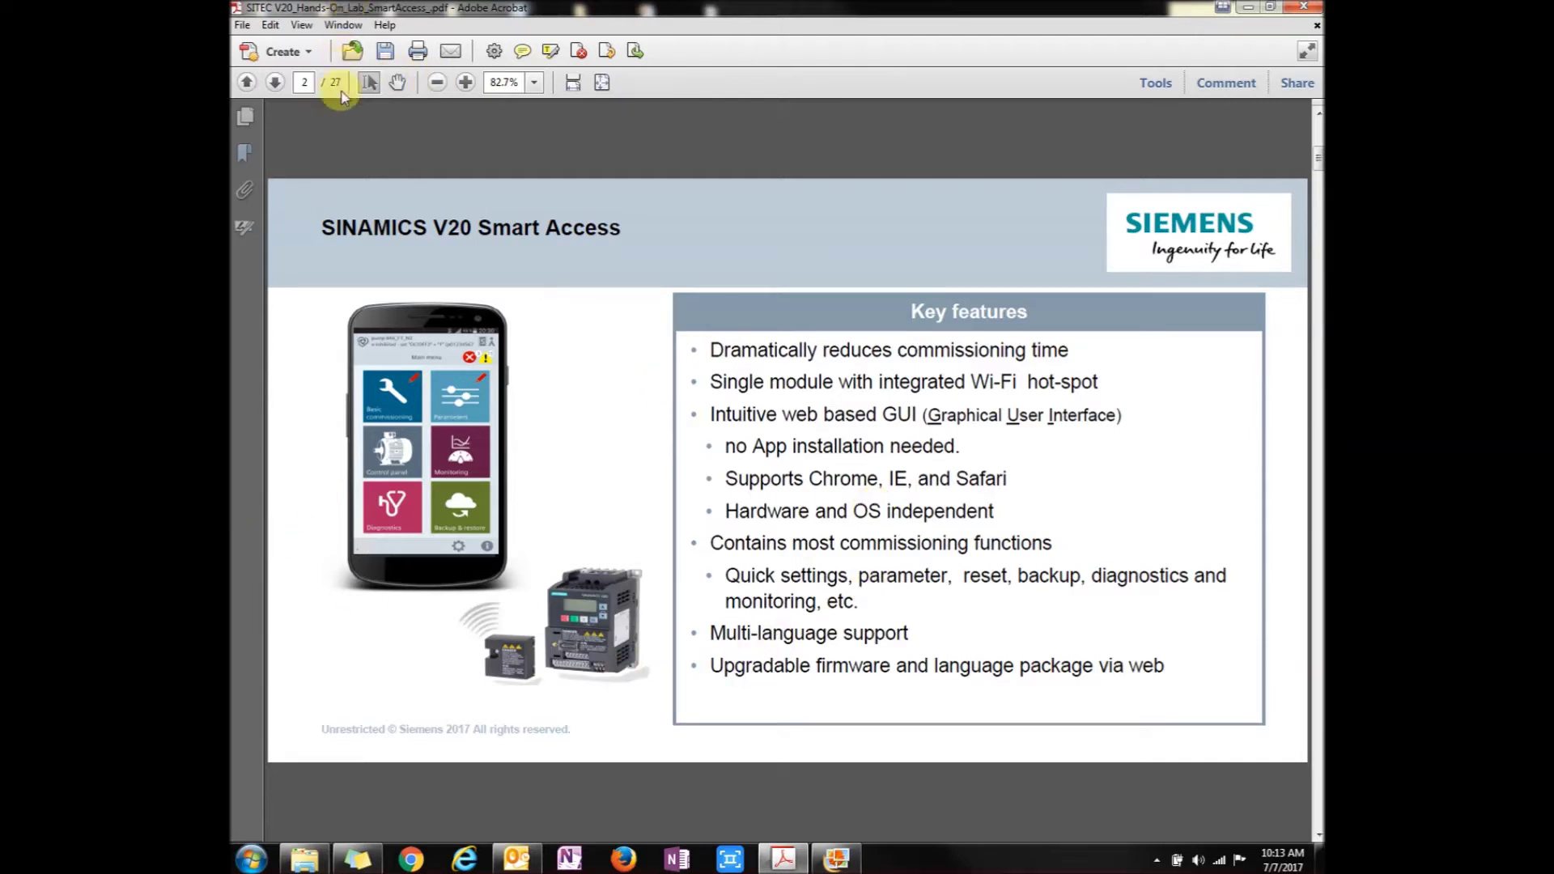
Advance the lab guide PDF to page 3, 'Connect to V20 Smart Access in 3 steps'
click(275, 82)
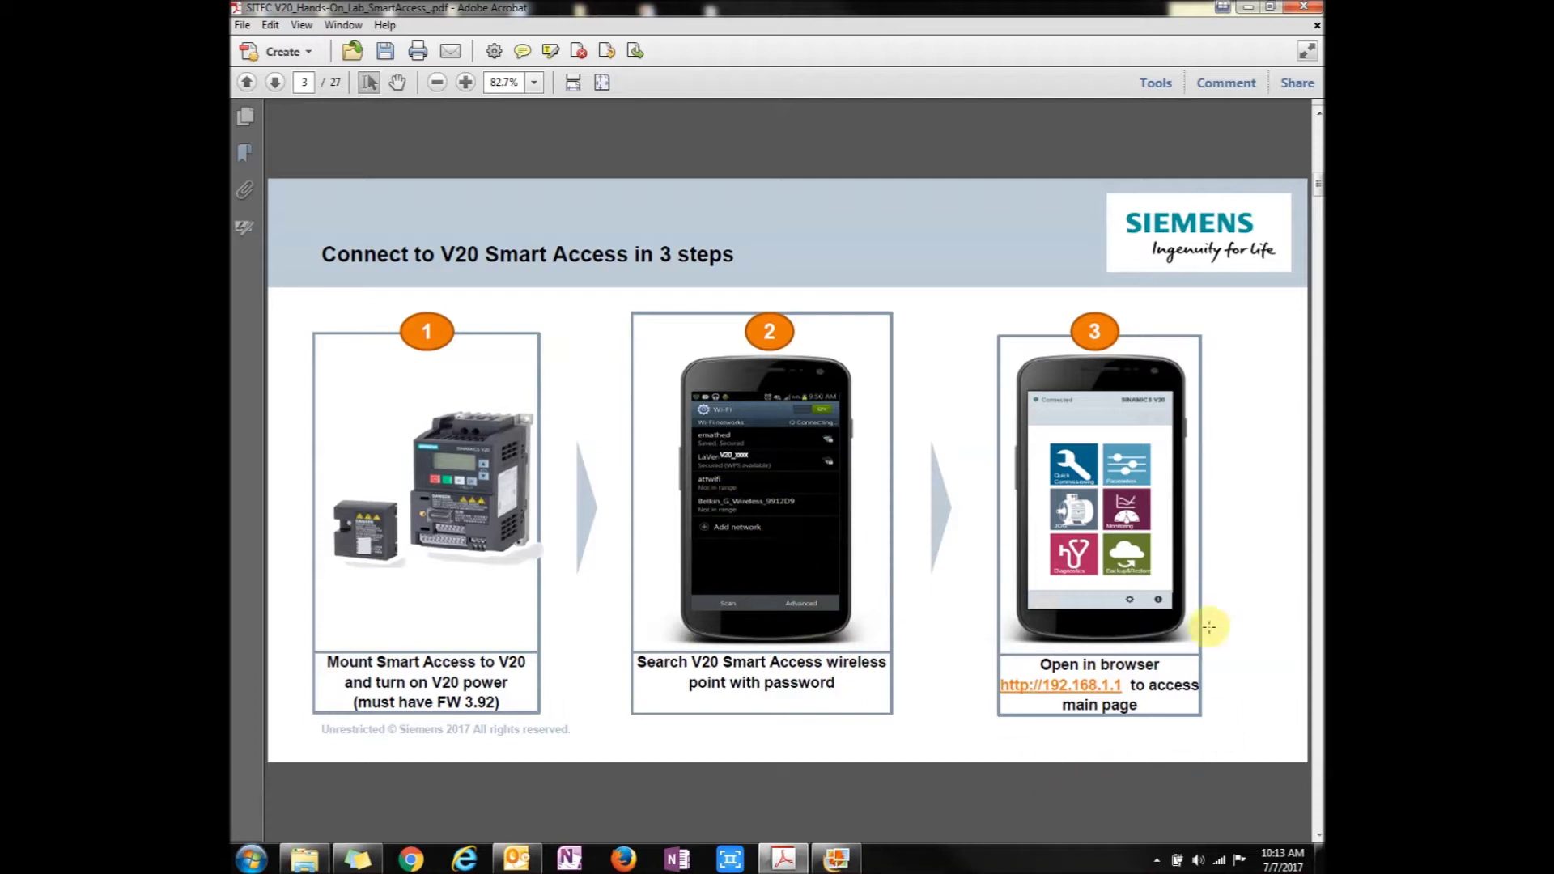
mouse_move(1222, 861)
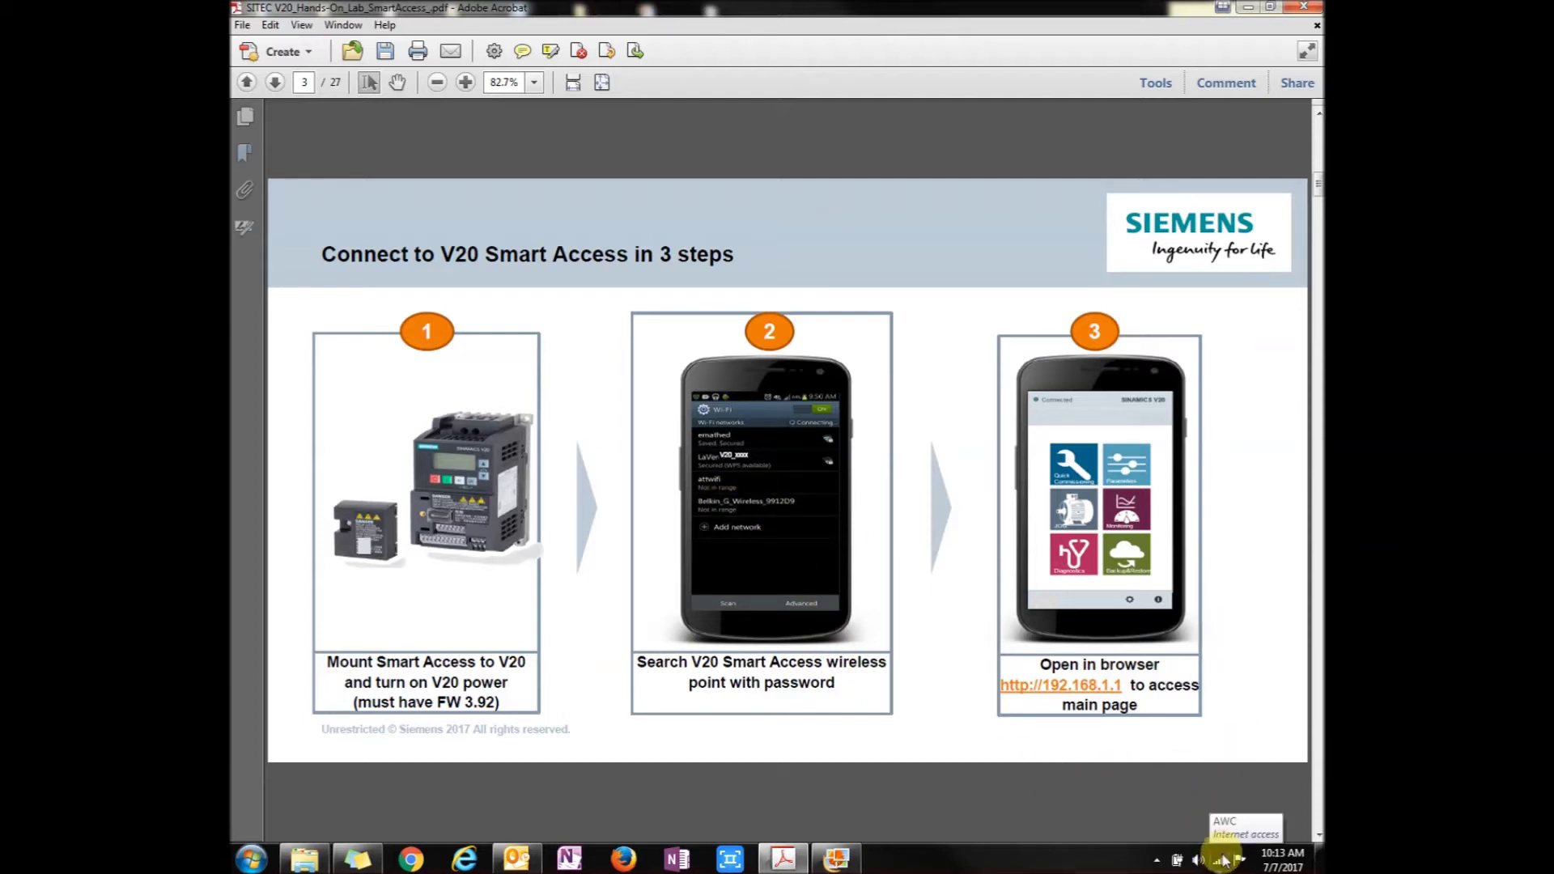
Join the V20 smart access_077c6d Wi-Fi network with its security key and accept the AMT prompt
click(1224, 860)
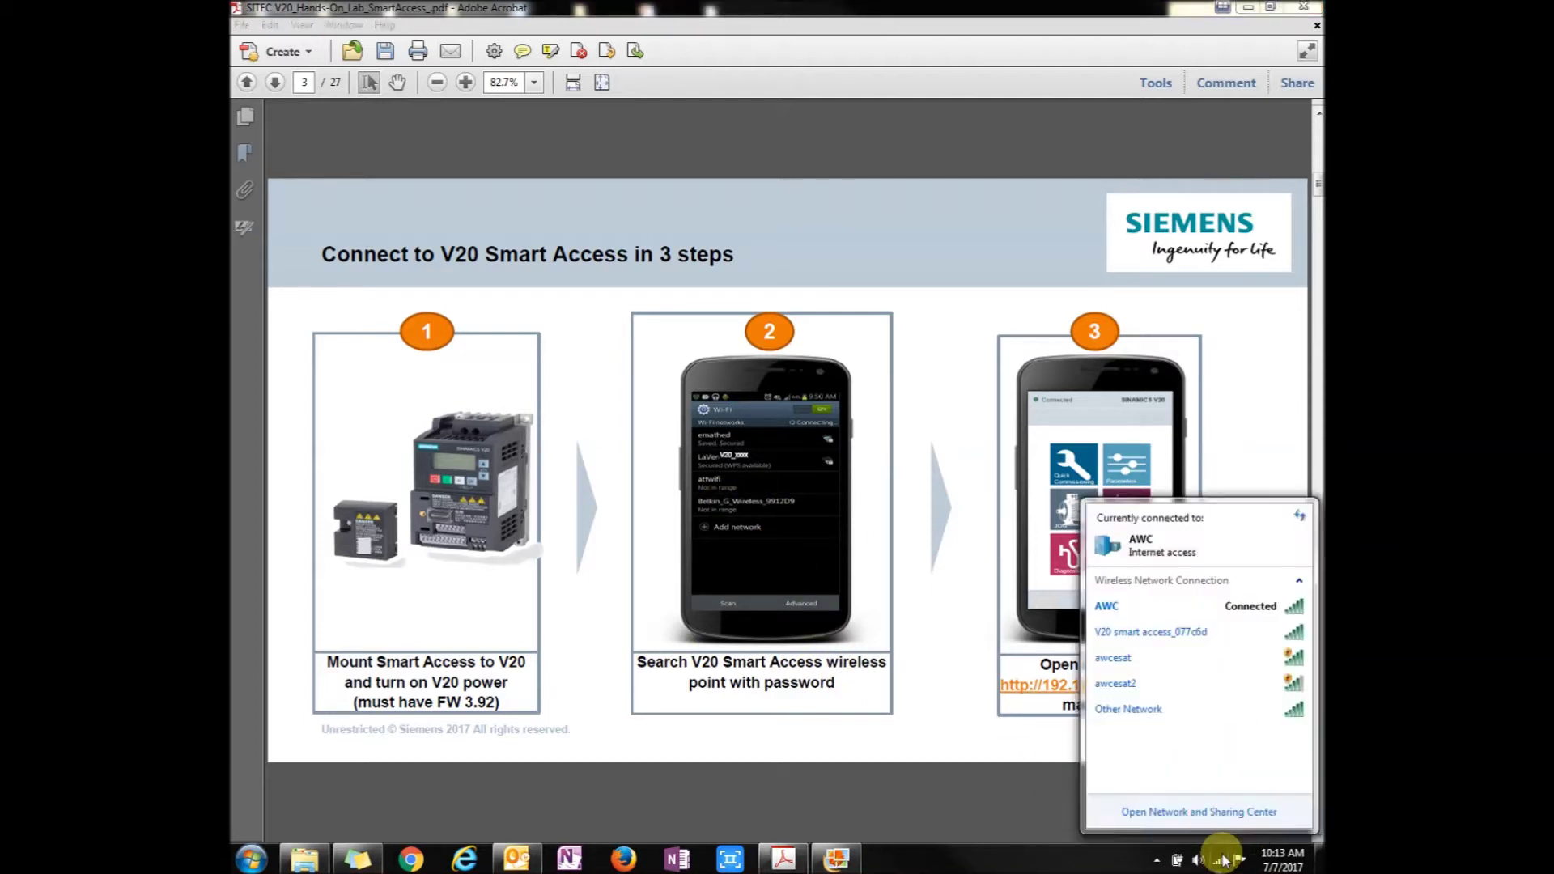
click(1107, 633)
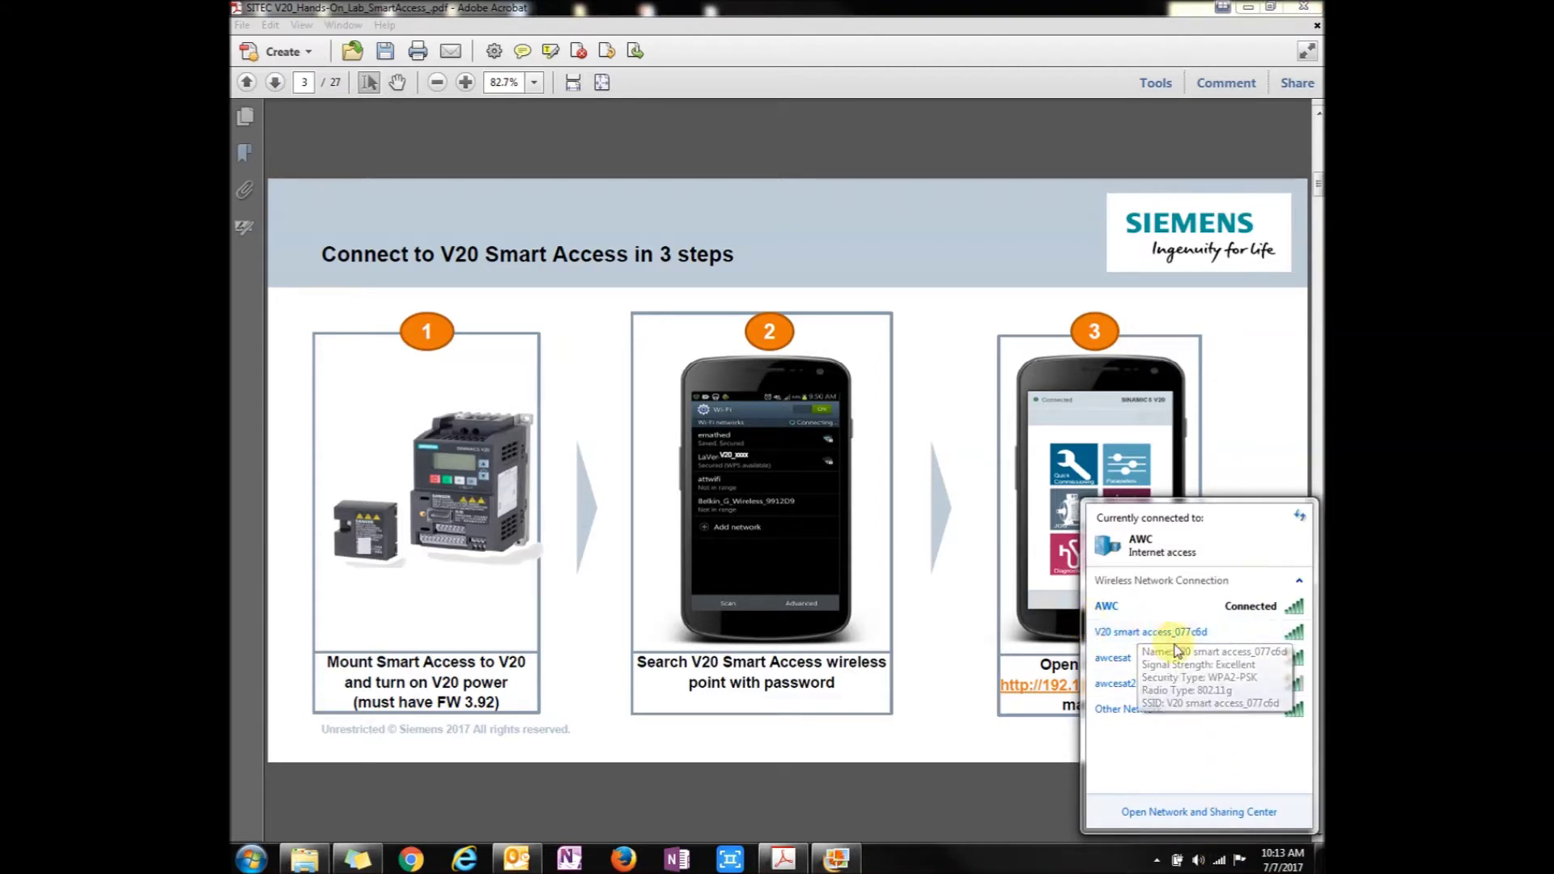
click(1183, 635)
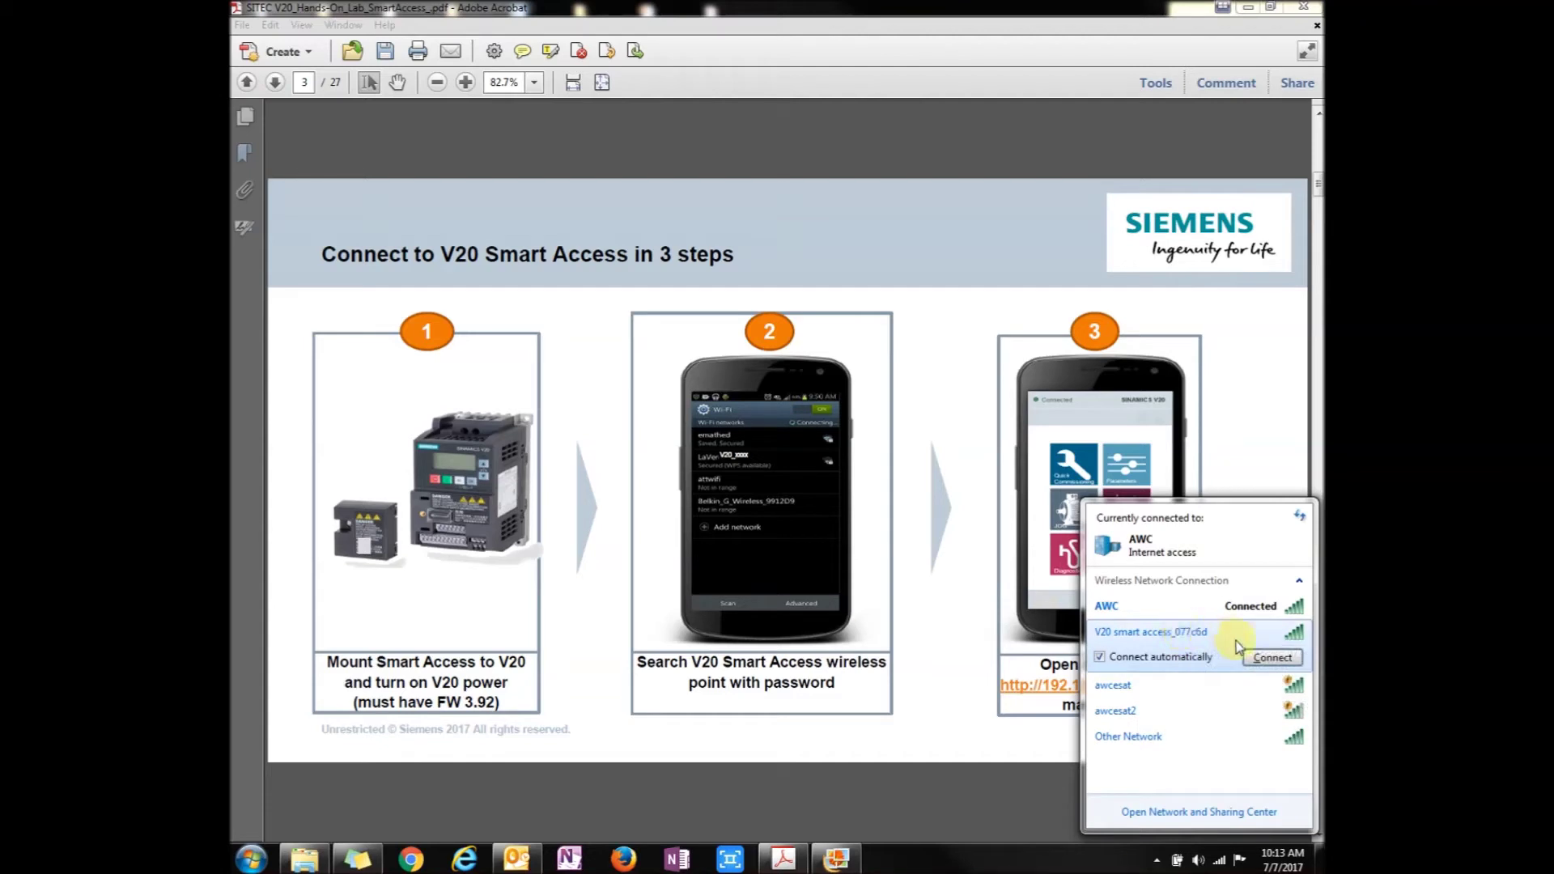
click(1269, 658)
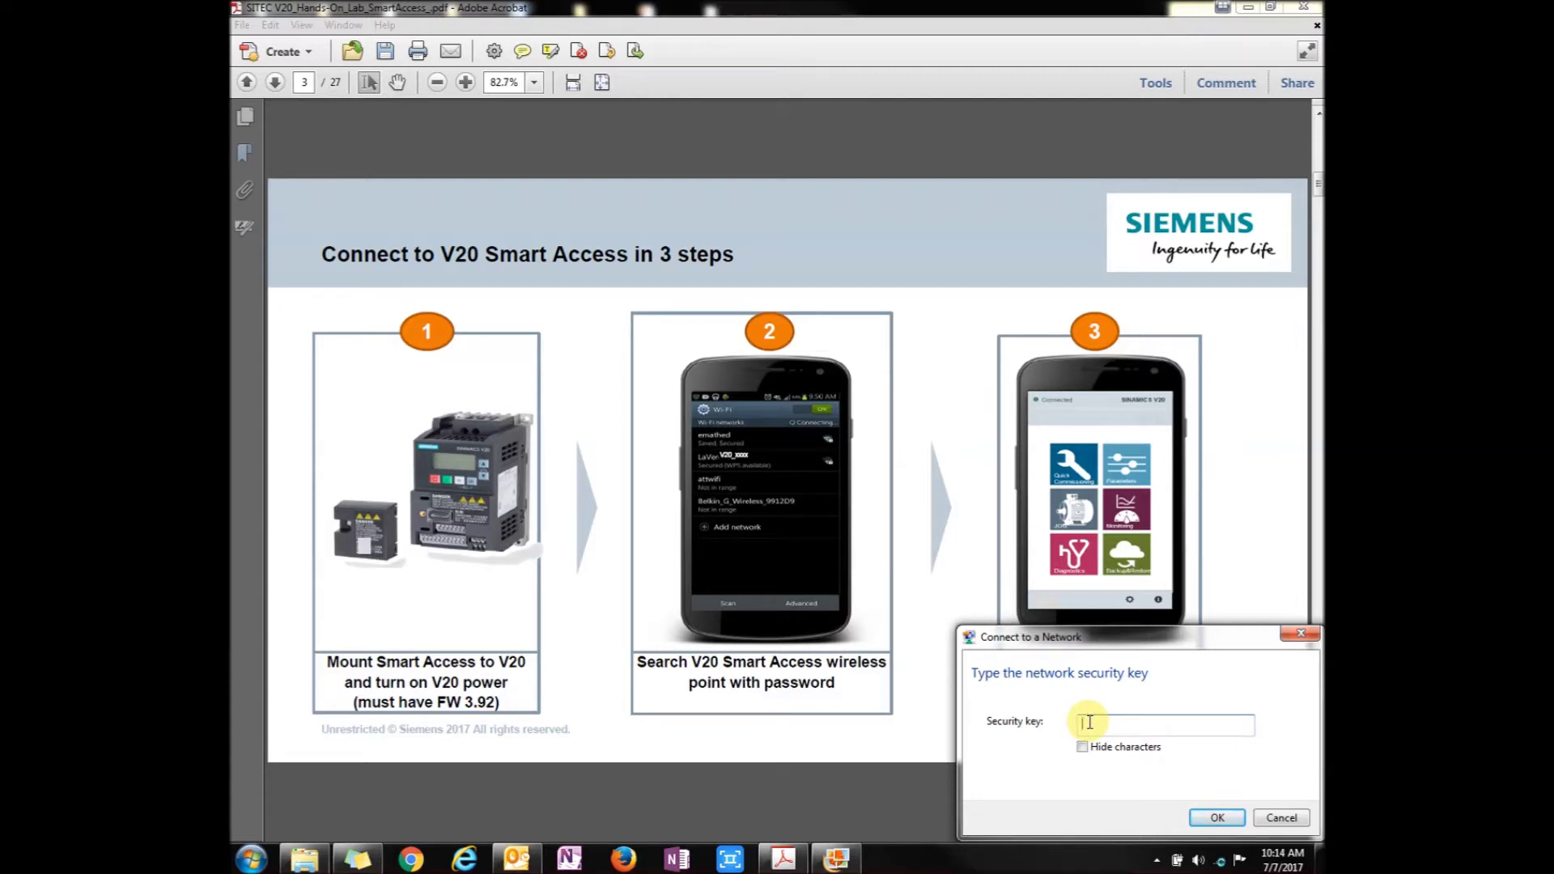
key(Return)
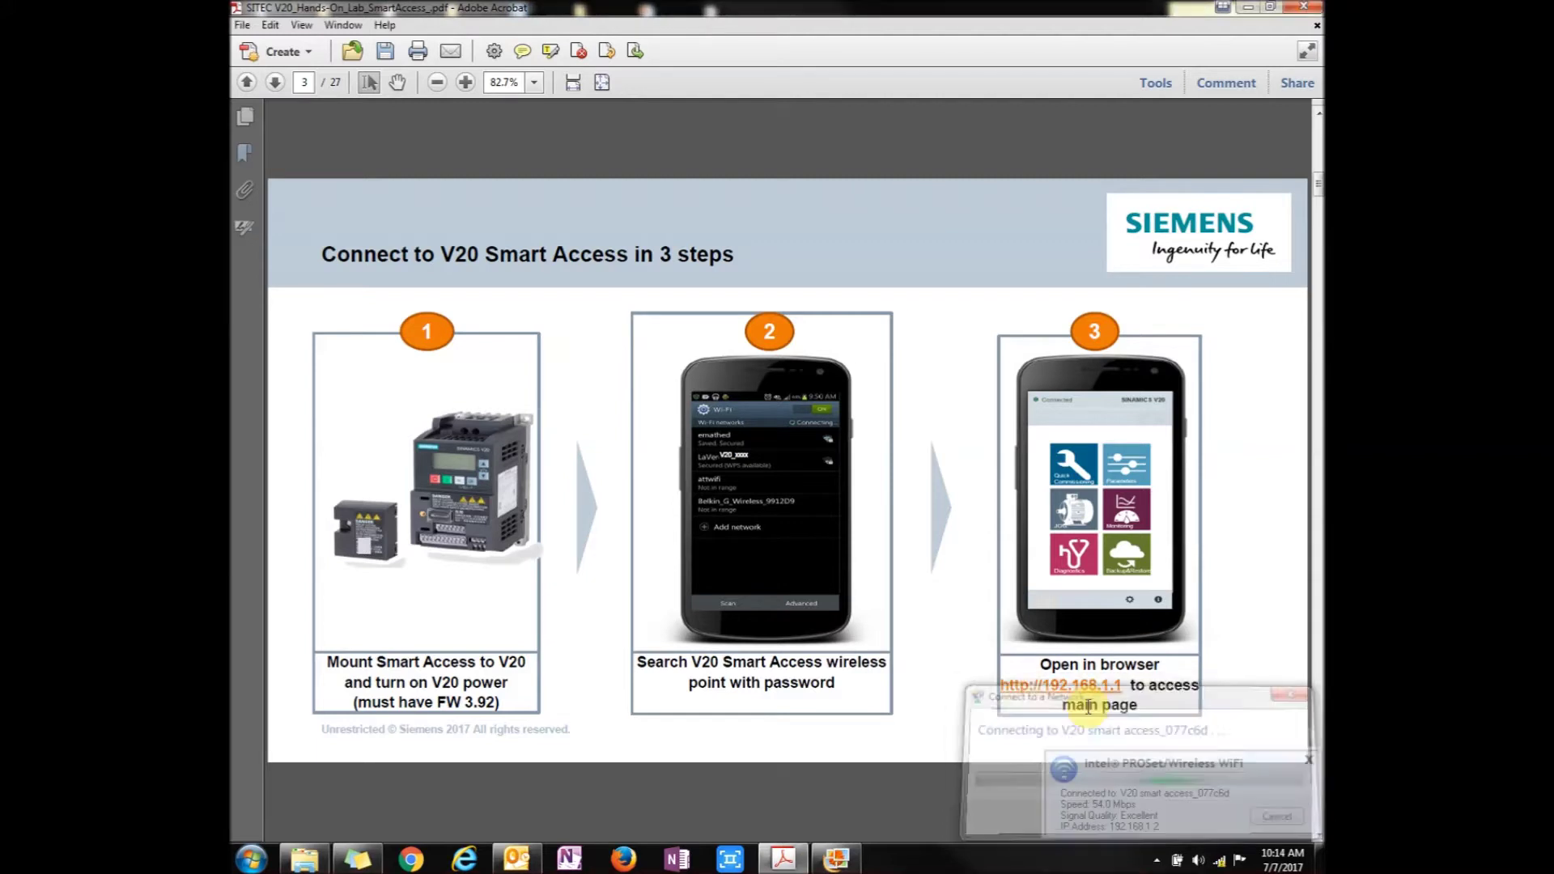
click(734, 470)
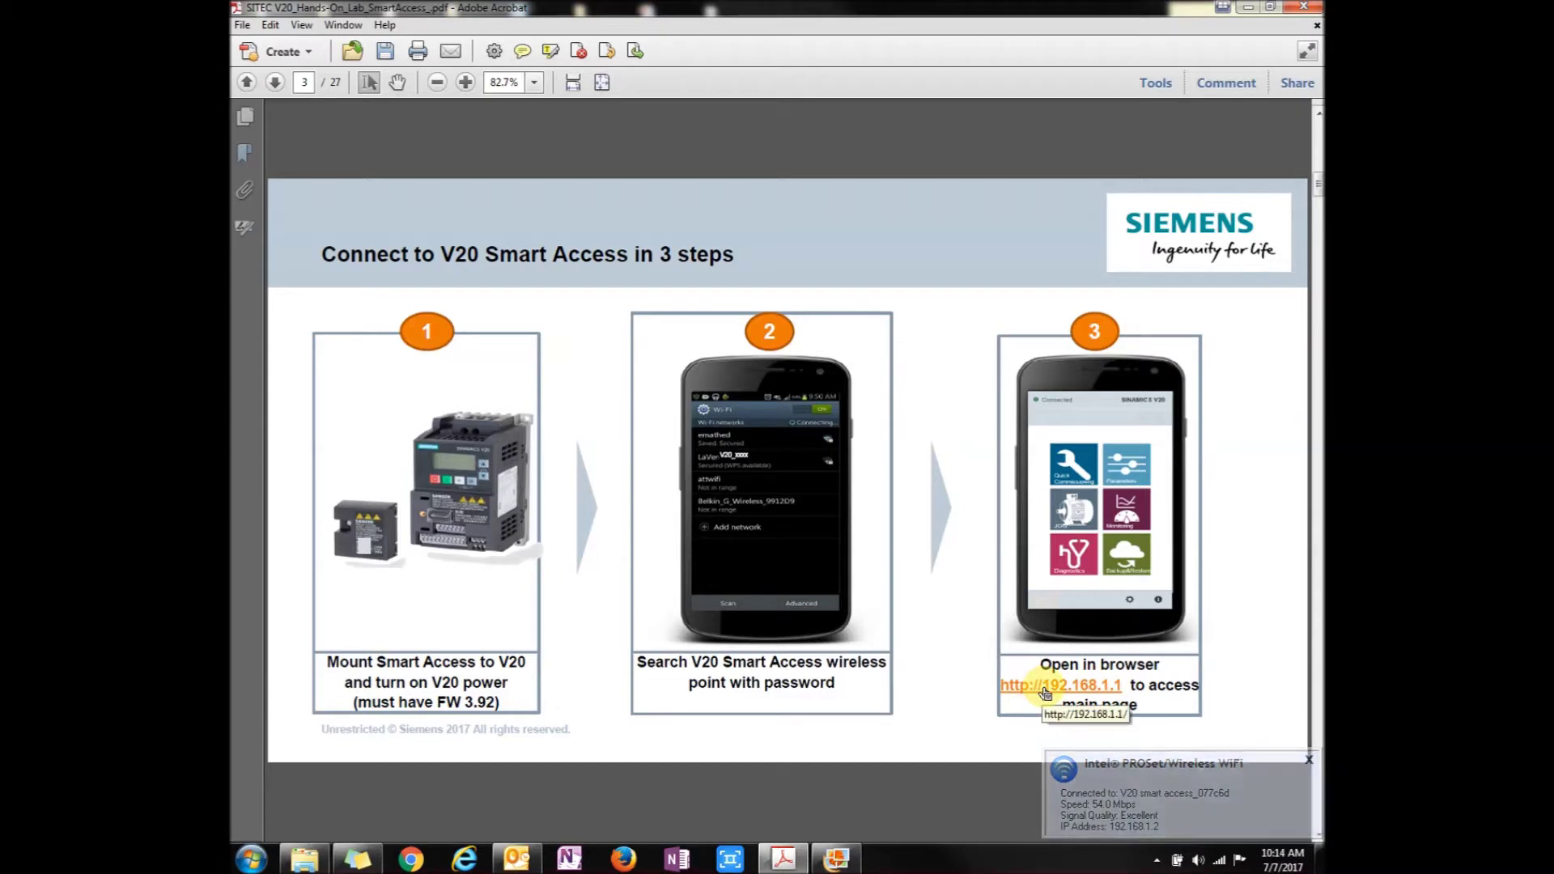
click(1045, 692)
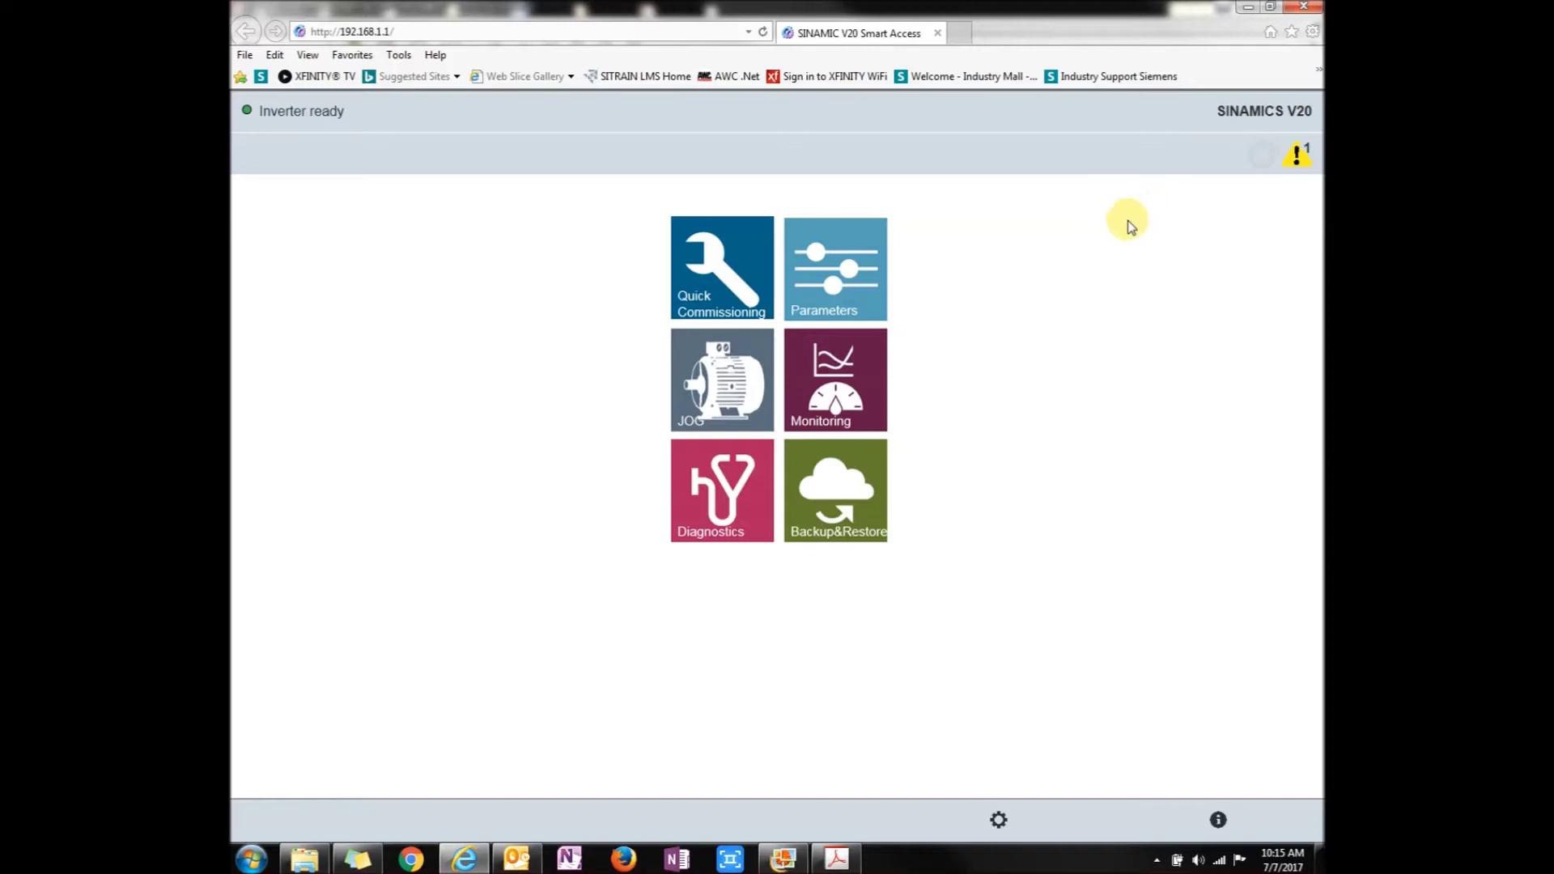
Start Quick Commissioning and step past the Motor, Connection and Application pages to Common parameters
click(726, 247)
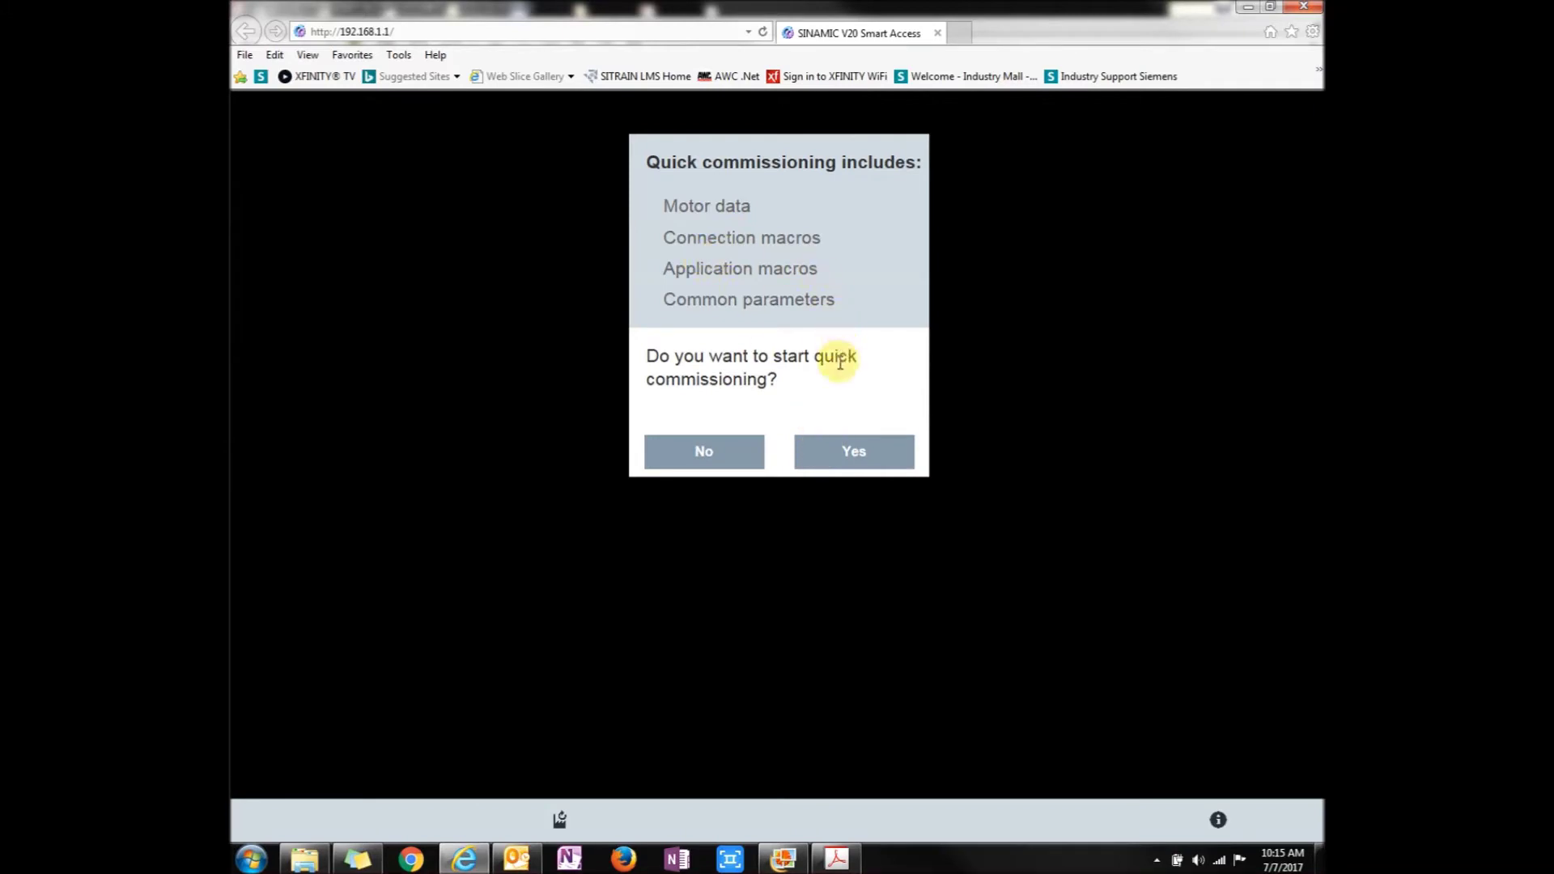
click(856, 451)
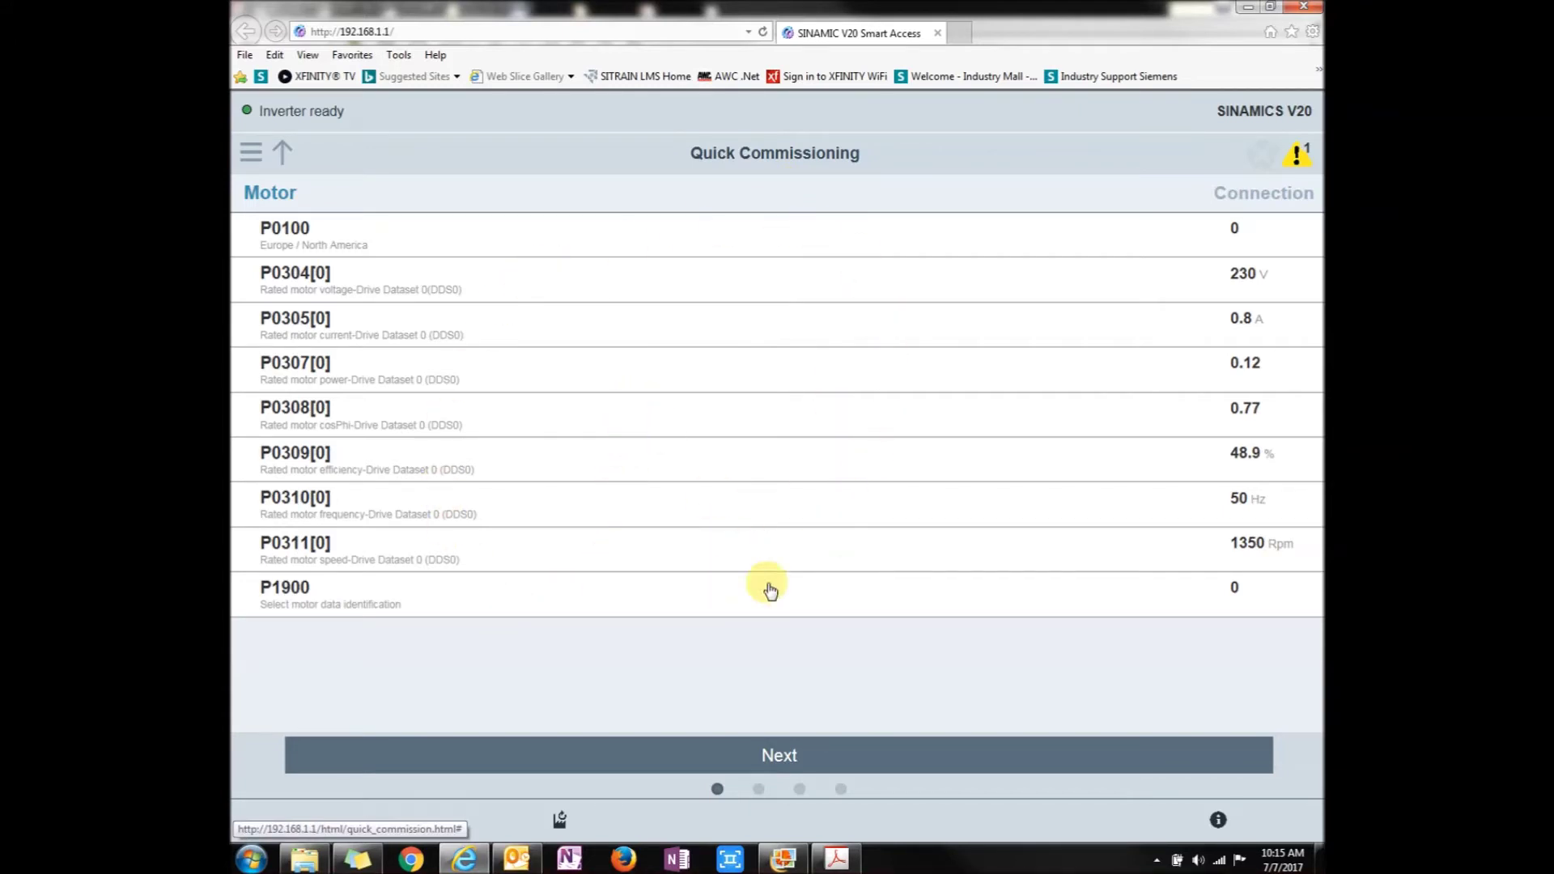
click(816, 757)
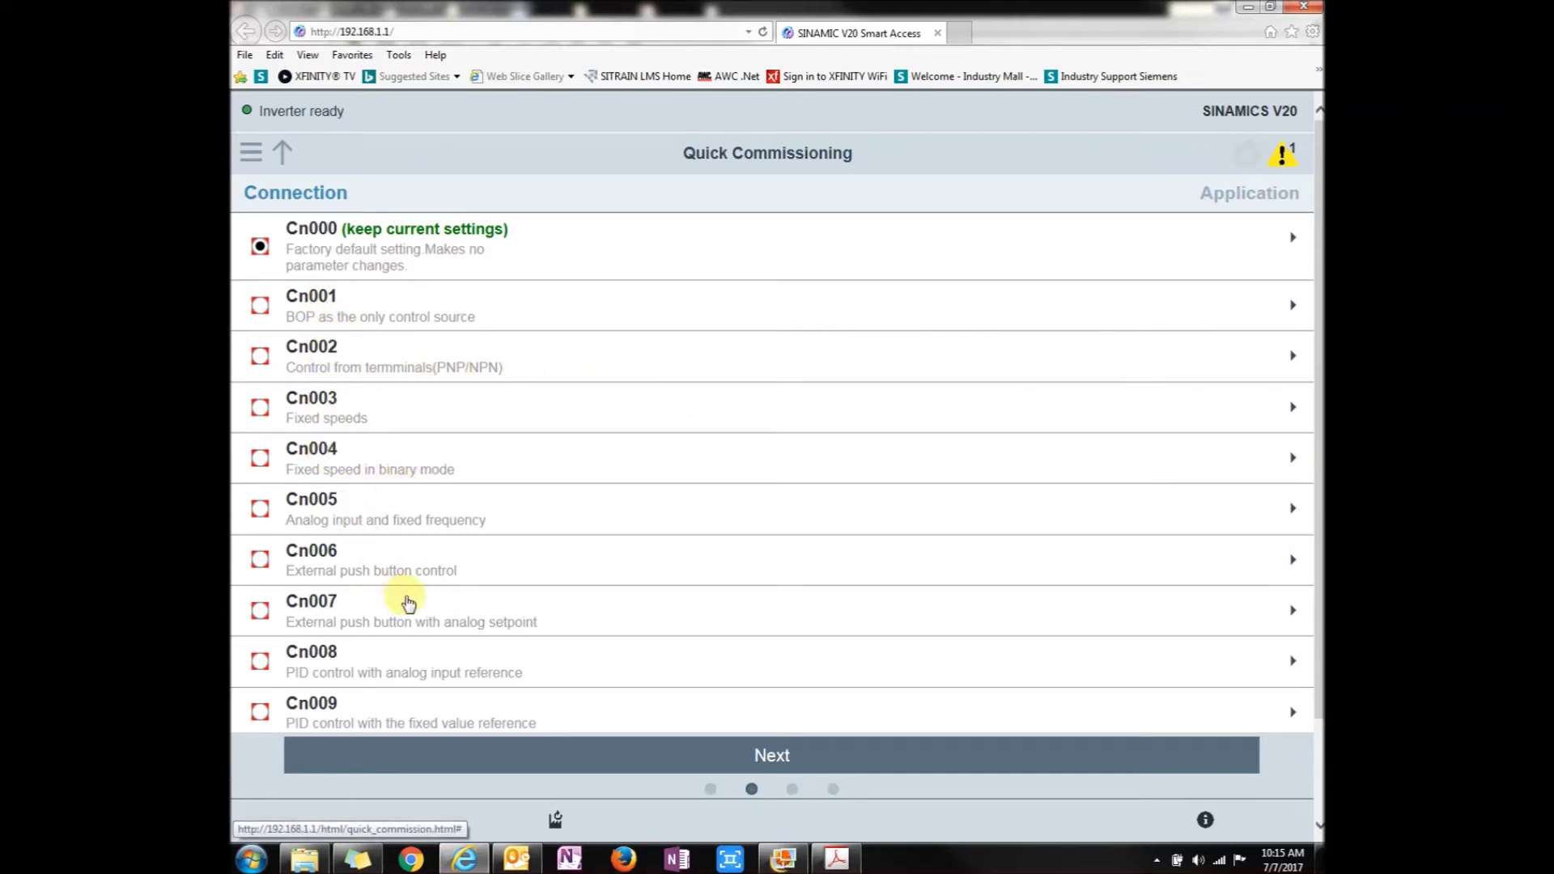
click(684, 754)
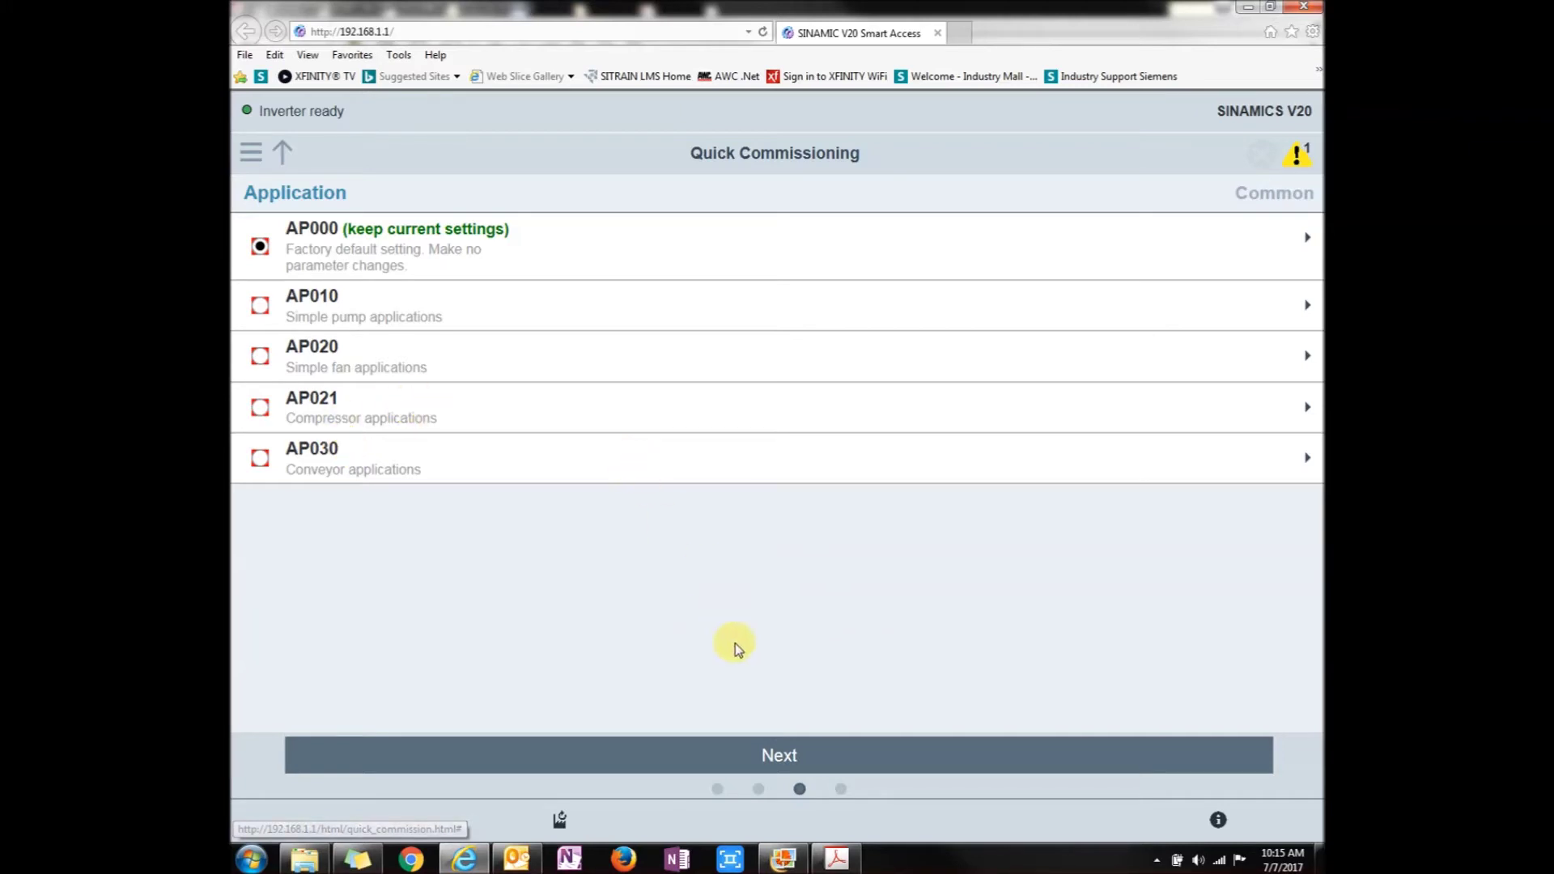
click(779, 761)
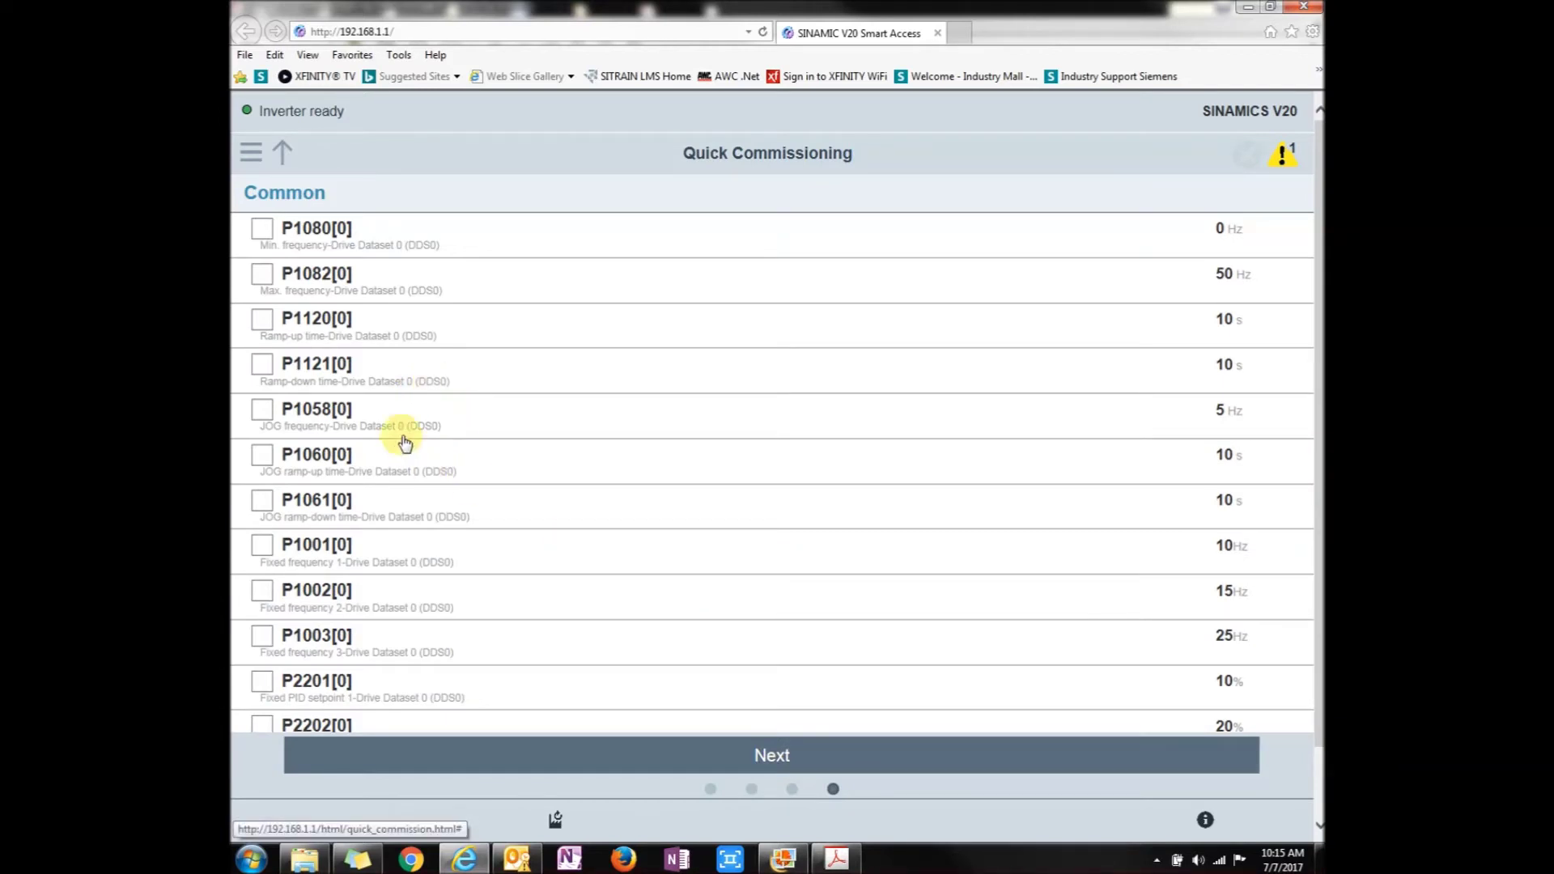
click(363, 380)
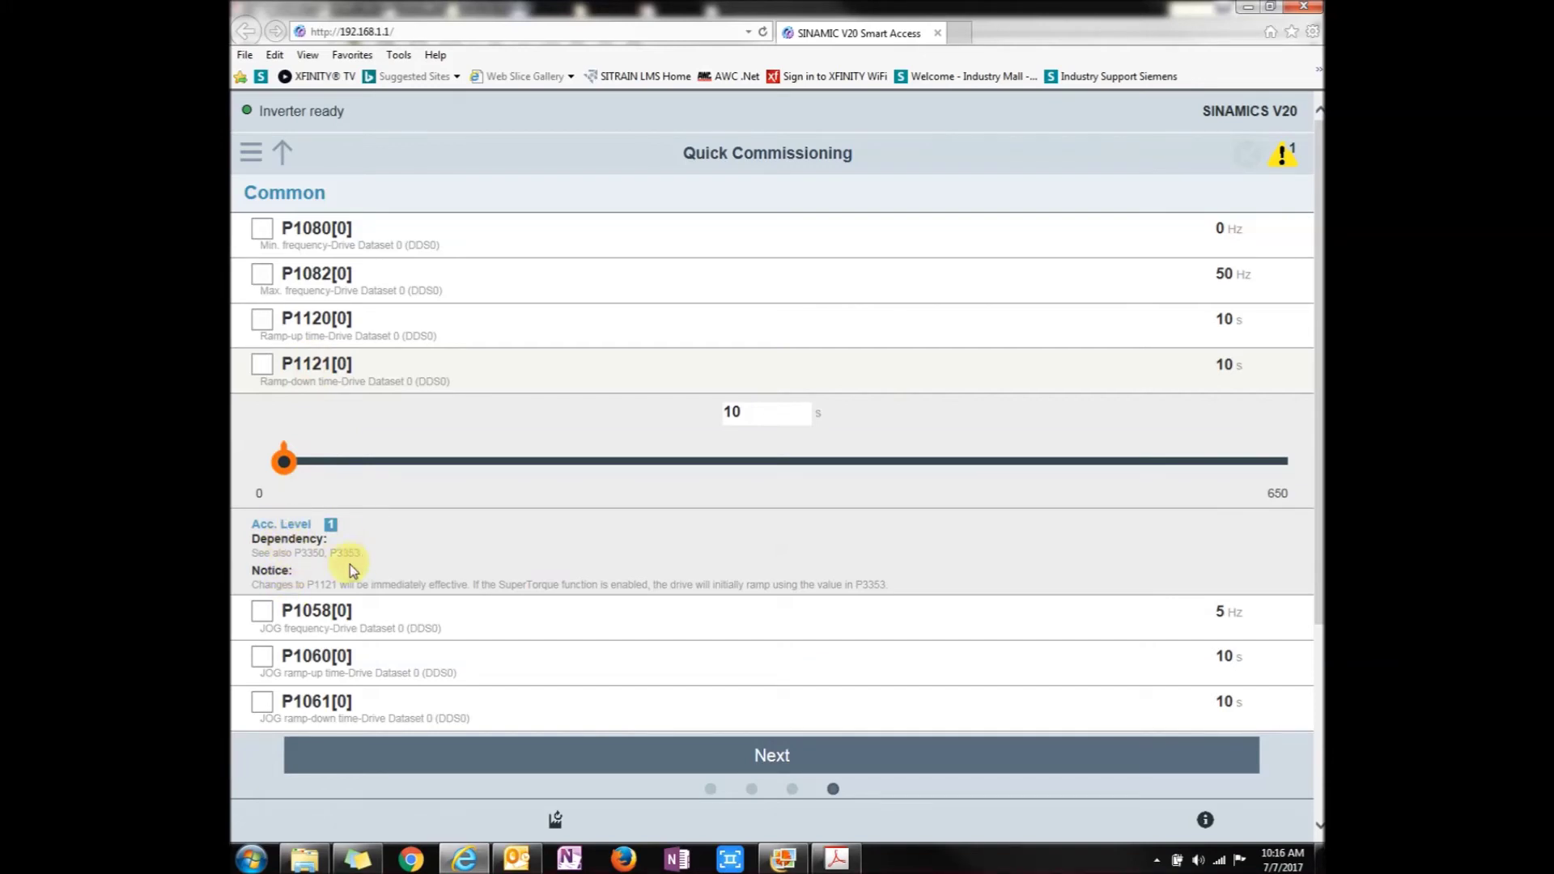
Set P1121 ramp-down time to 10 s using the slider and numeric keypad
drag(284, 461, 650, 463)
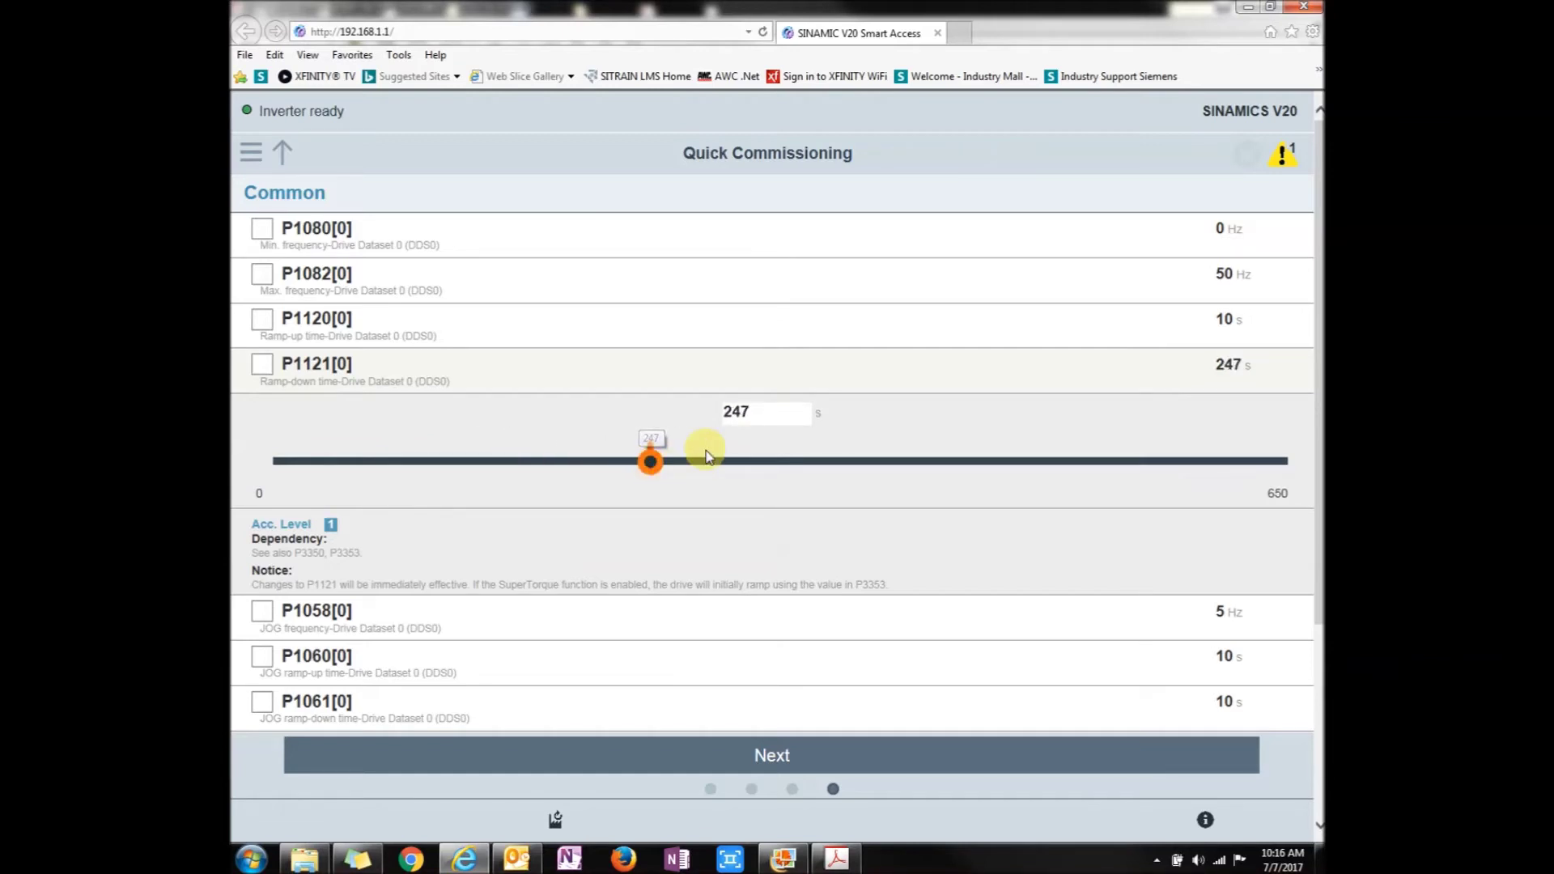
click(754, 417)
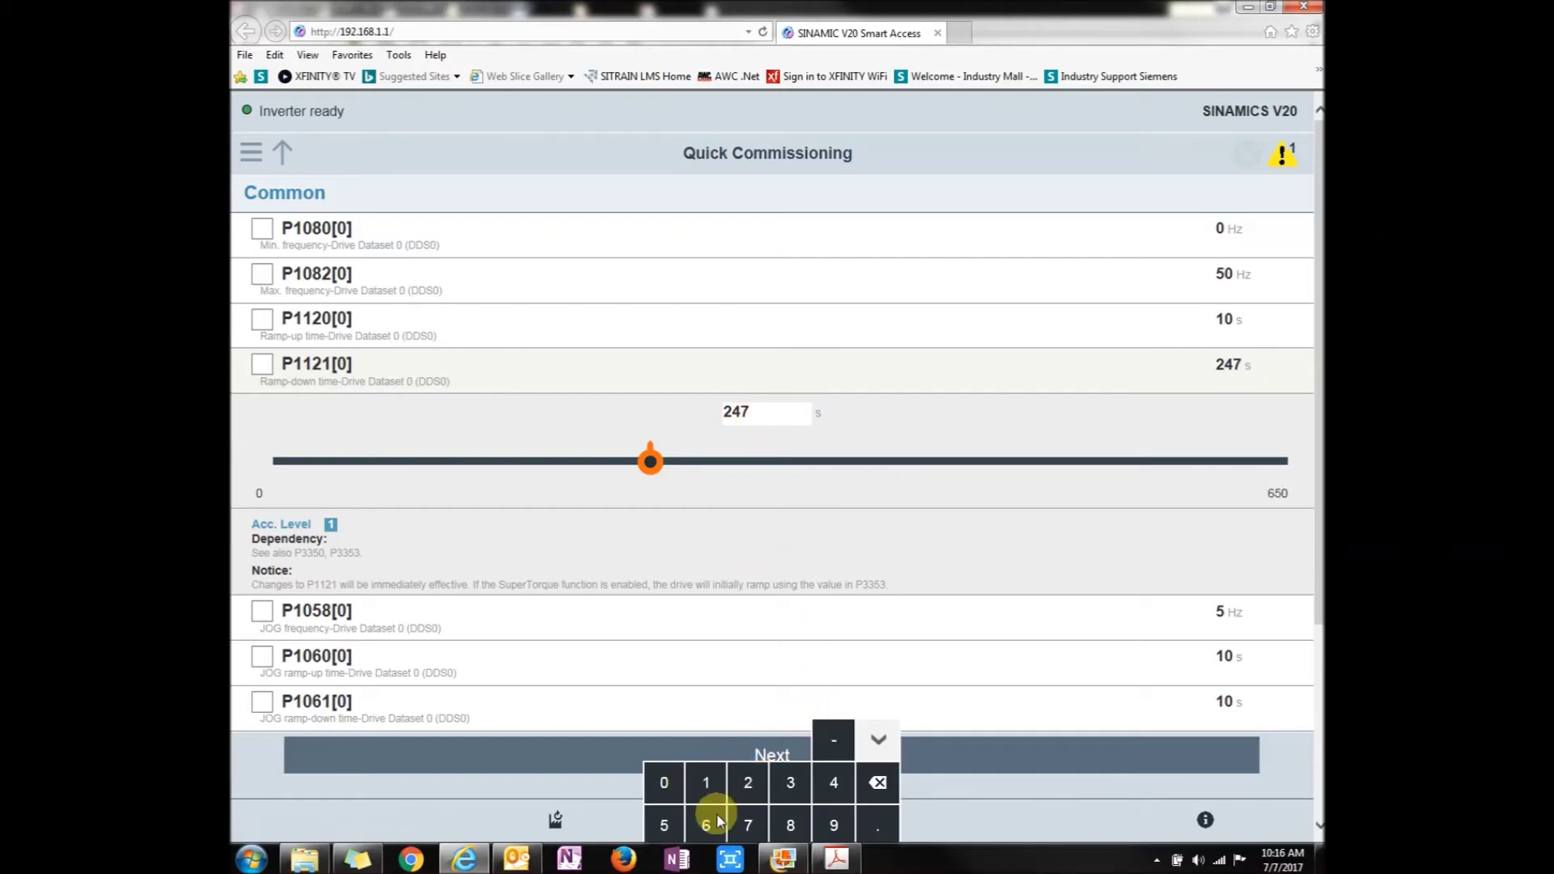
click(703, 782)
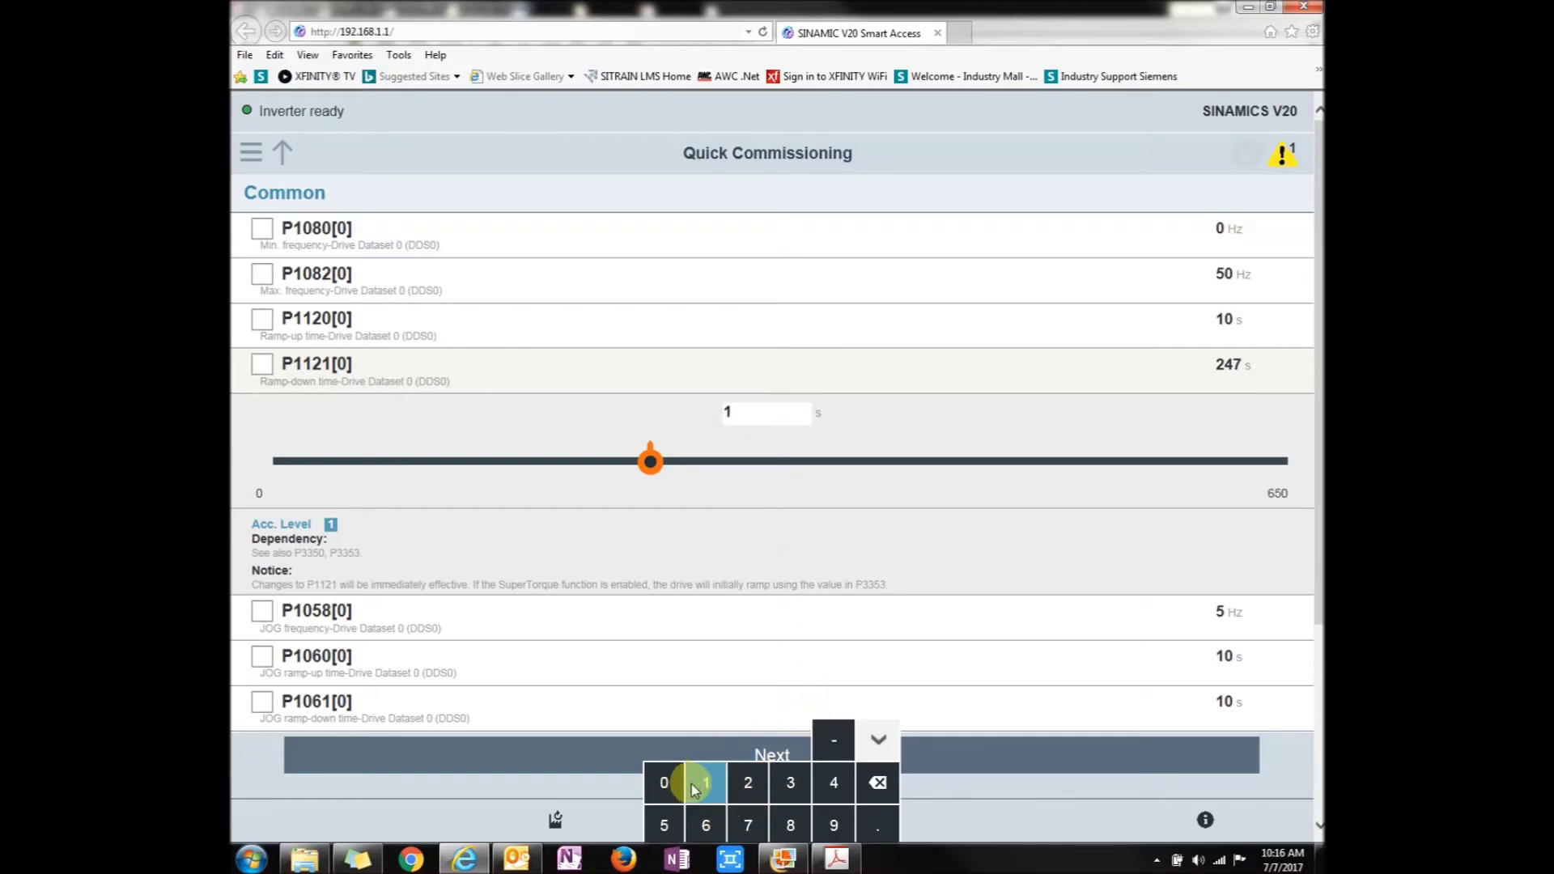
click(664, 783)
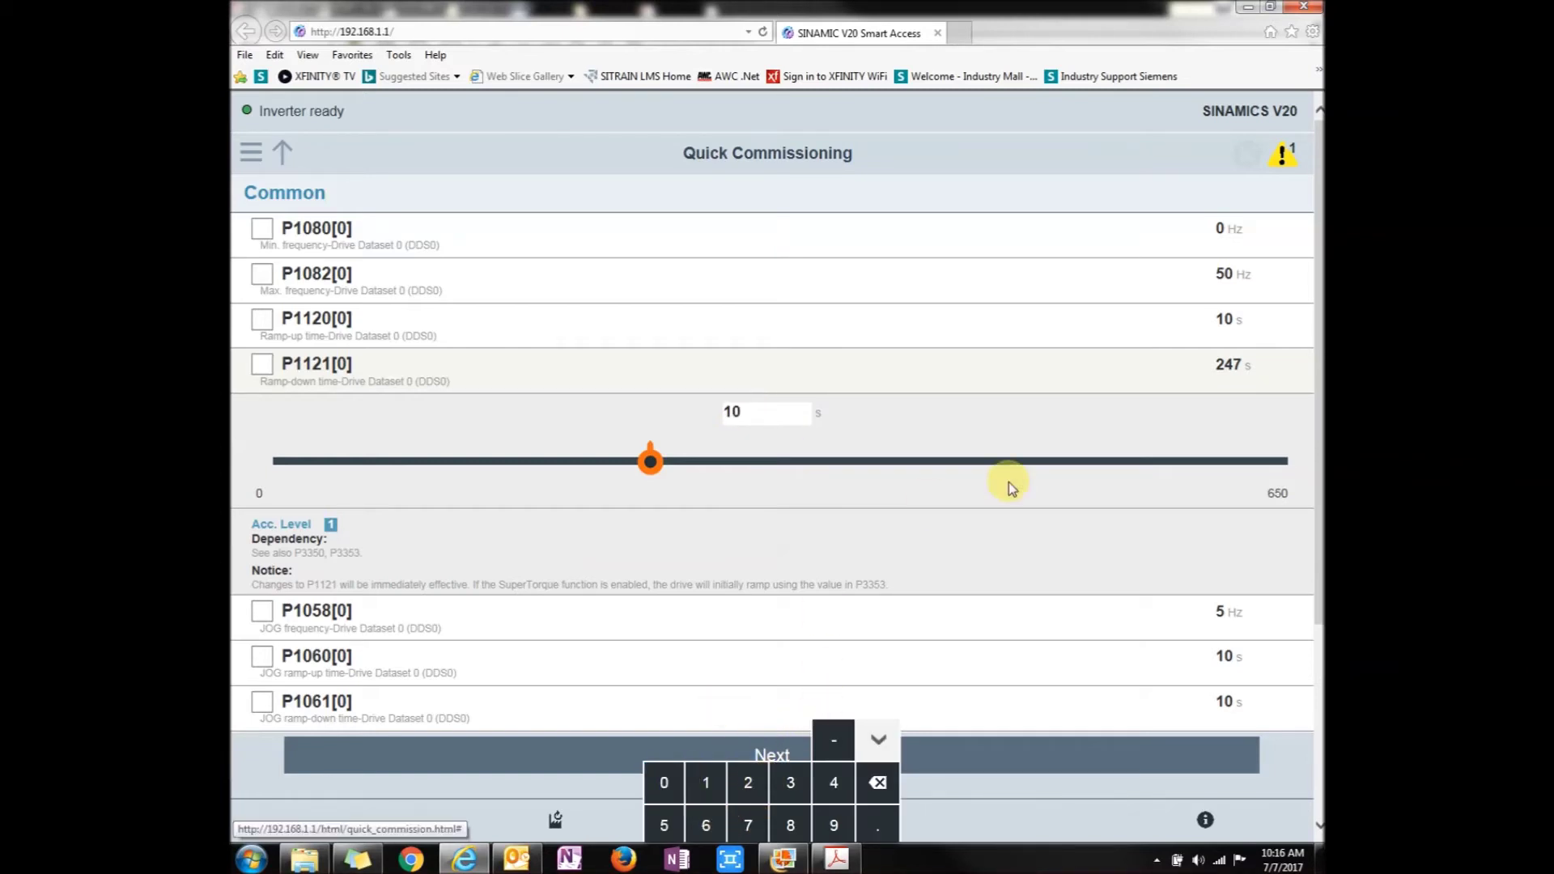
click(879, 736)
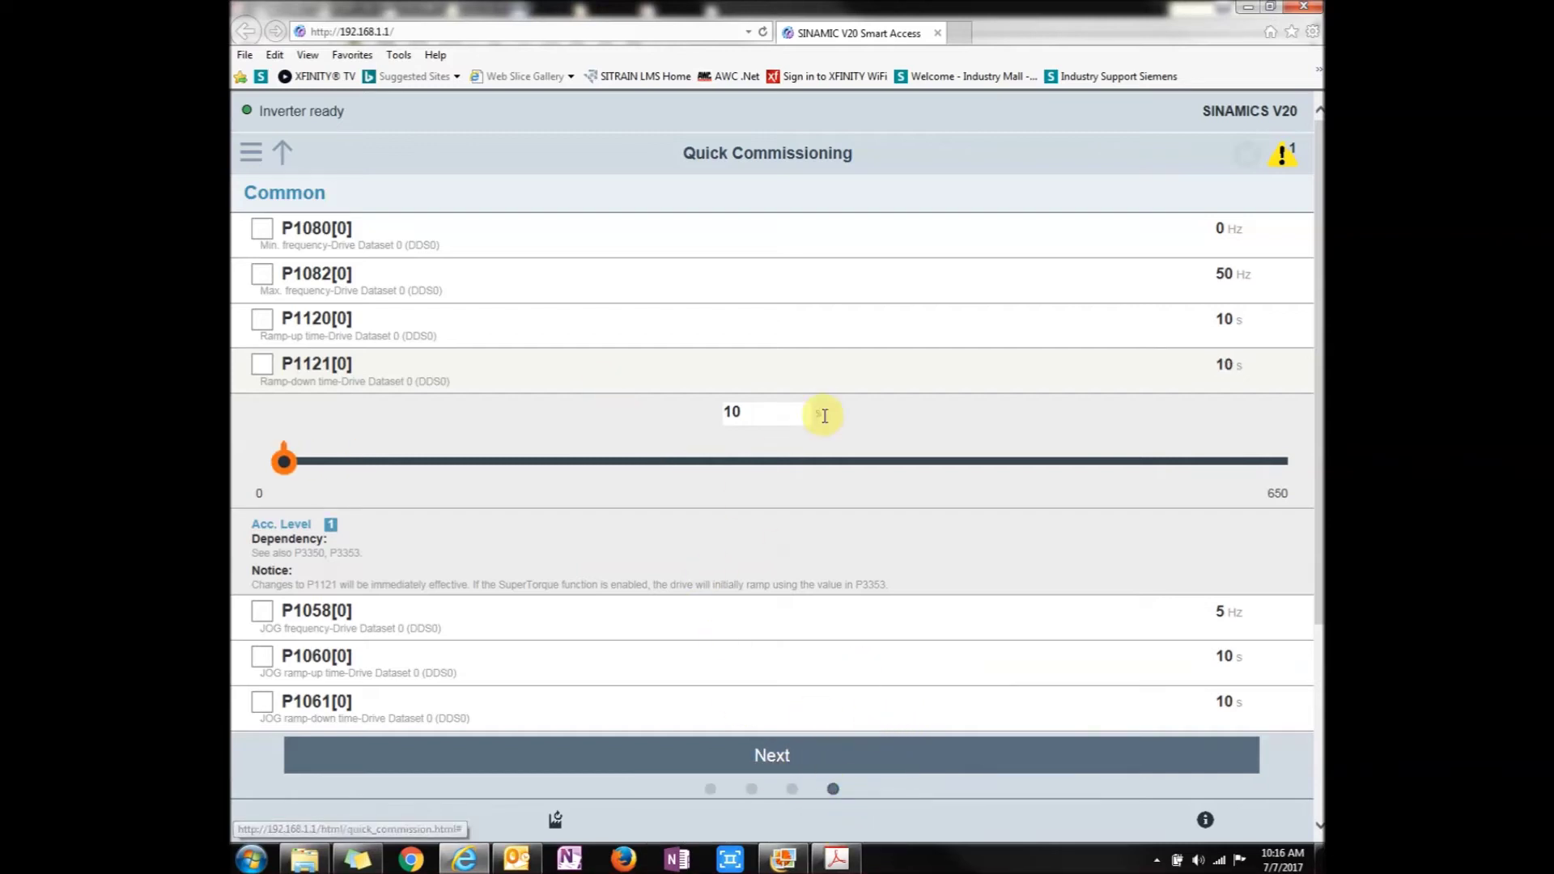
Finish commissioning, write the parameters to the inverter, and go to the Parameters list
click(732, 764)
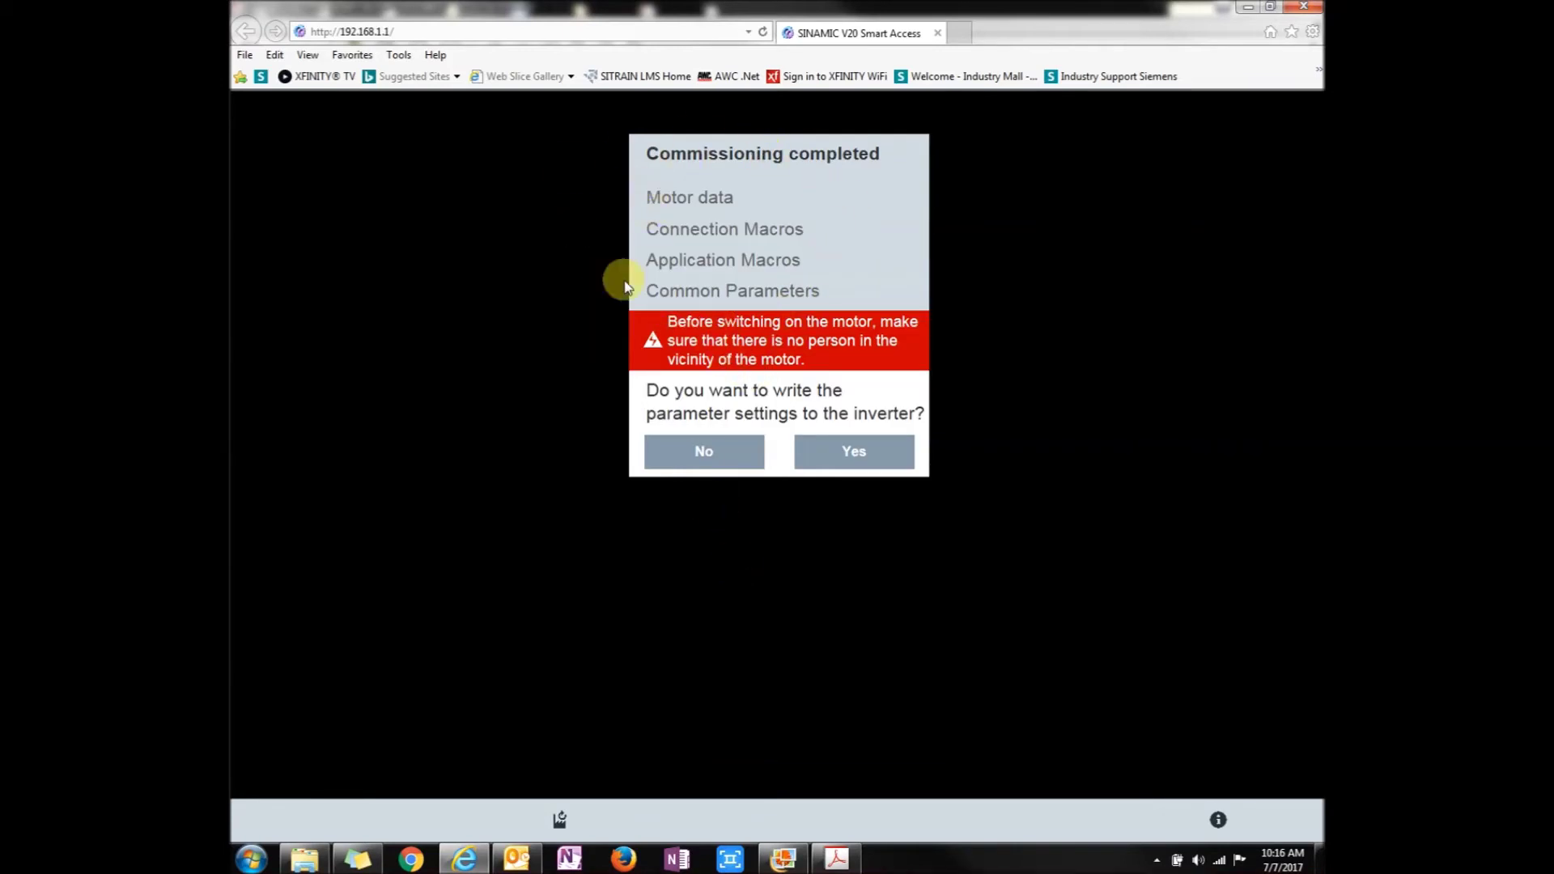
click(854, 459)
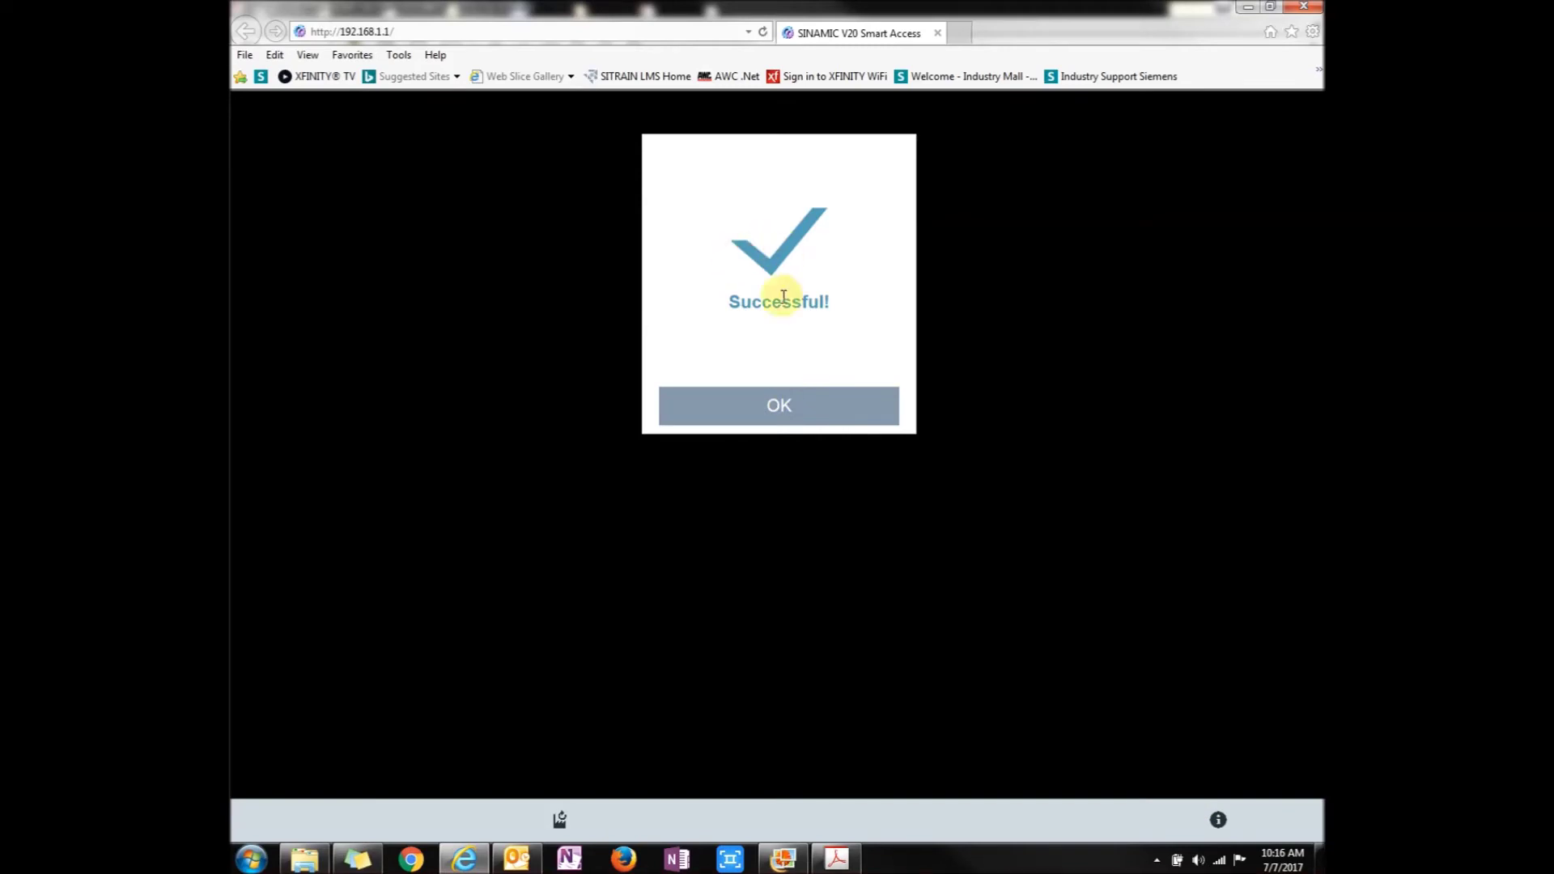
click(779, 405)
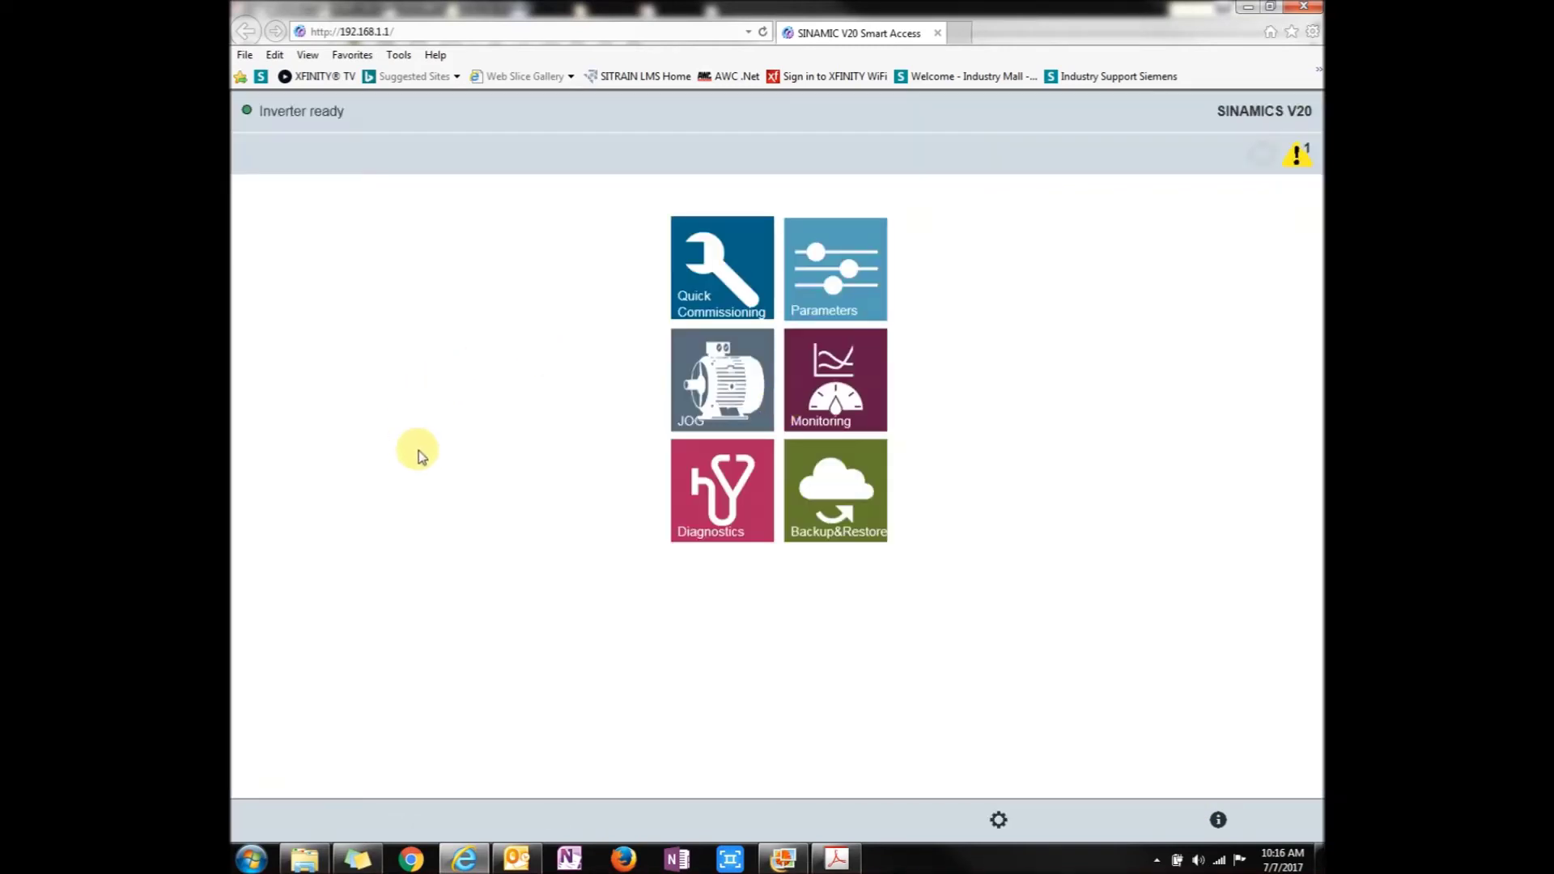
click(856, 261)
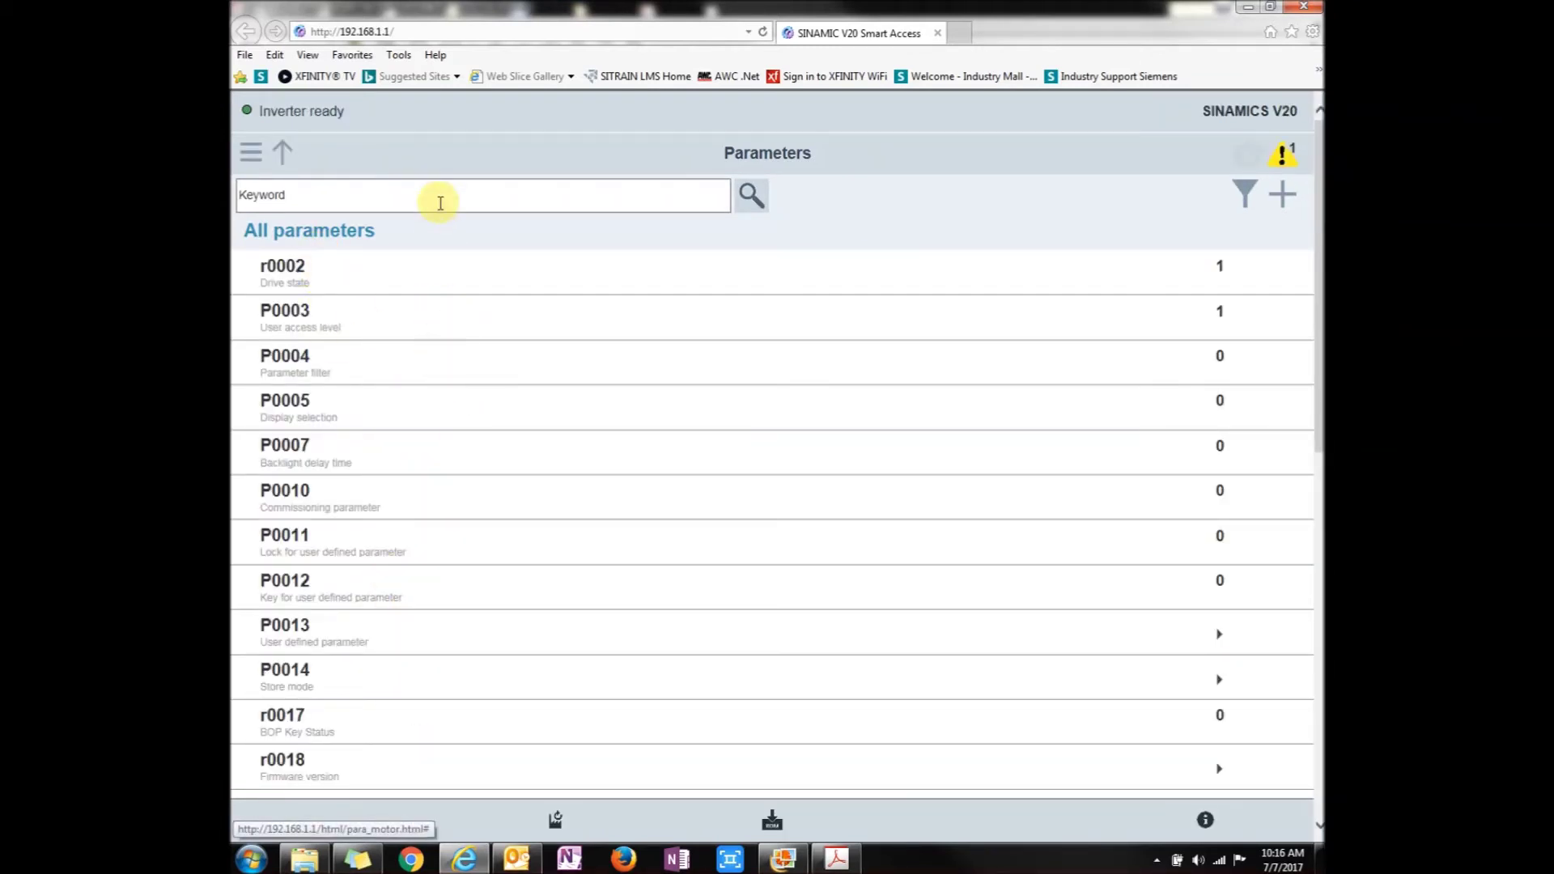
Search parameters for 971 and write the P0971 RAM-to-EEPROM transfer value
click(292, 195)
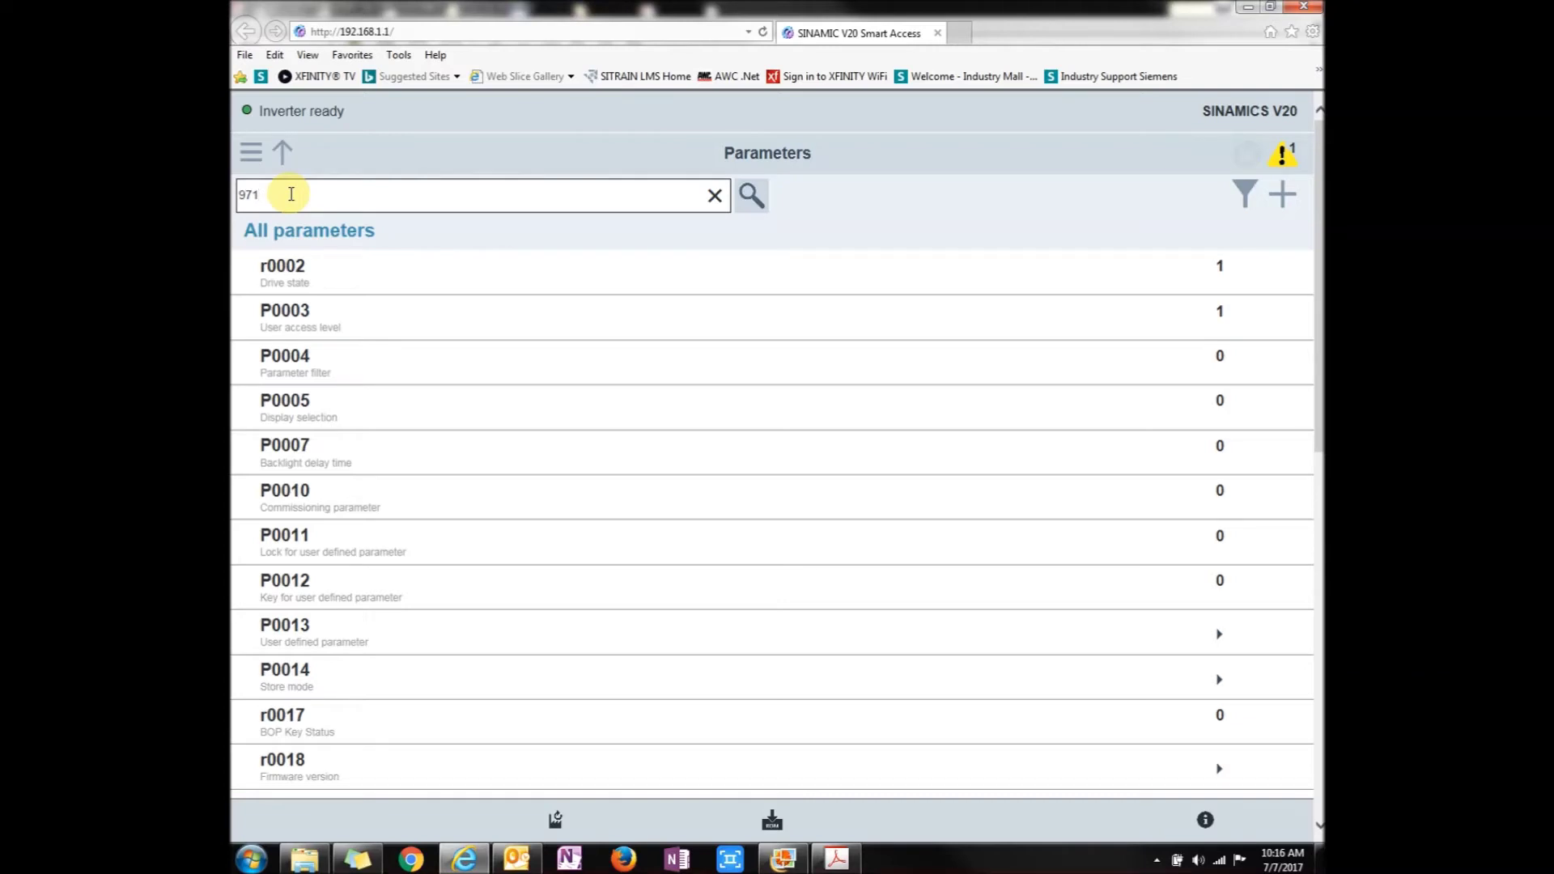
text(971)
key(Return)
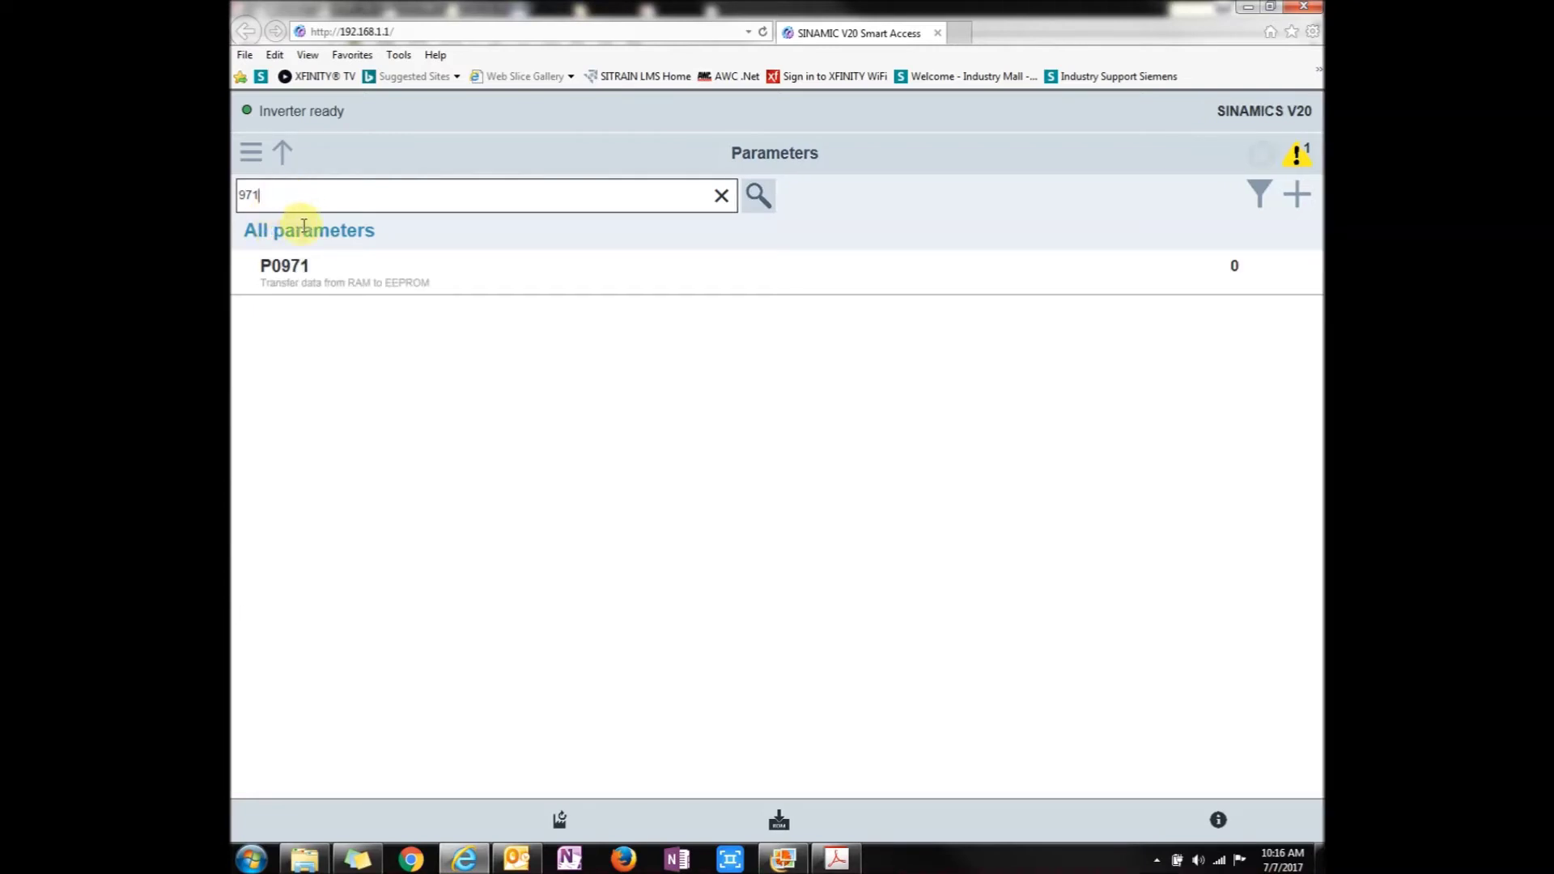
click(371, 275)
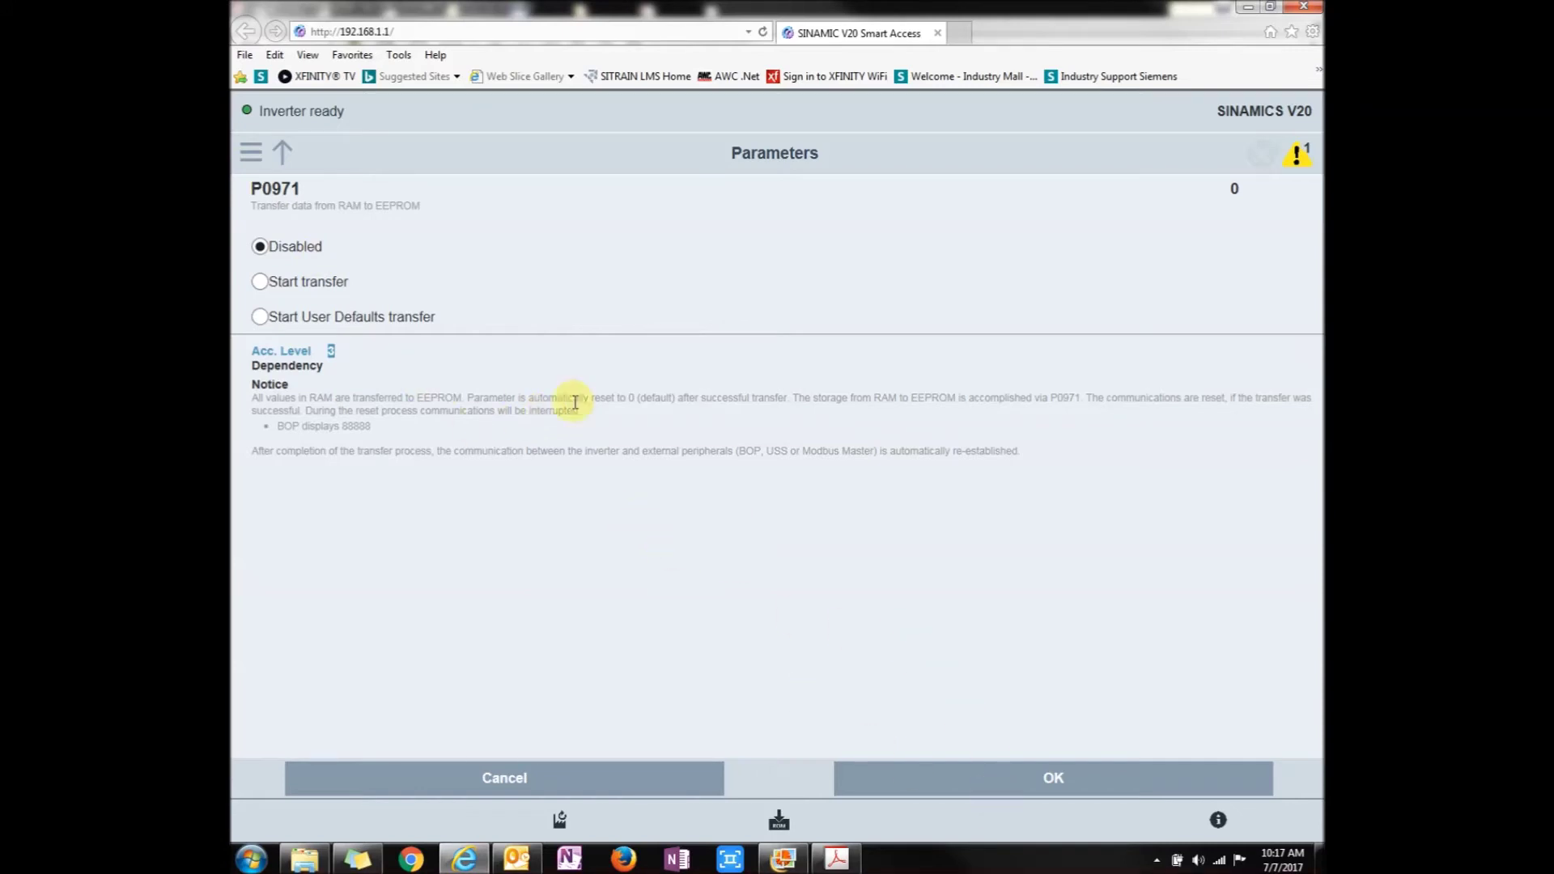
click(900, 773)
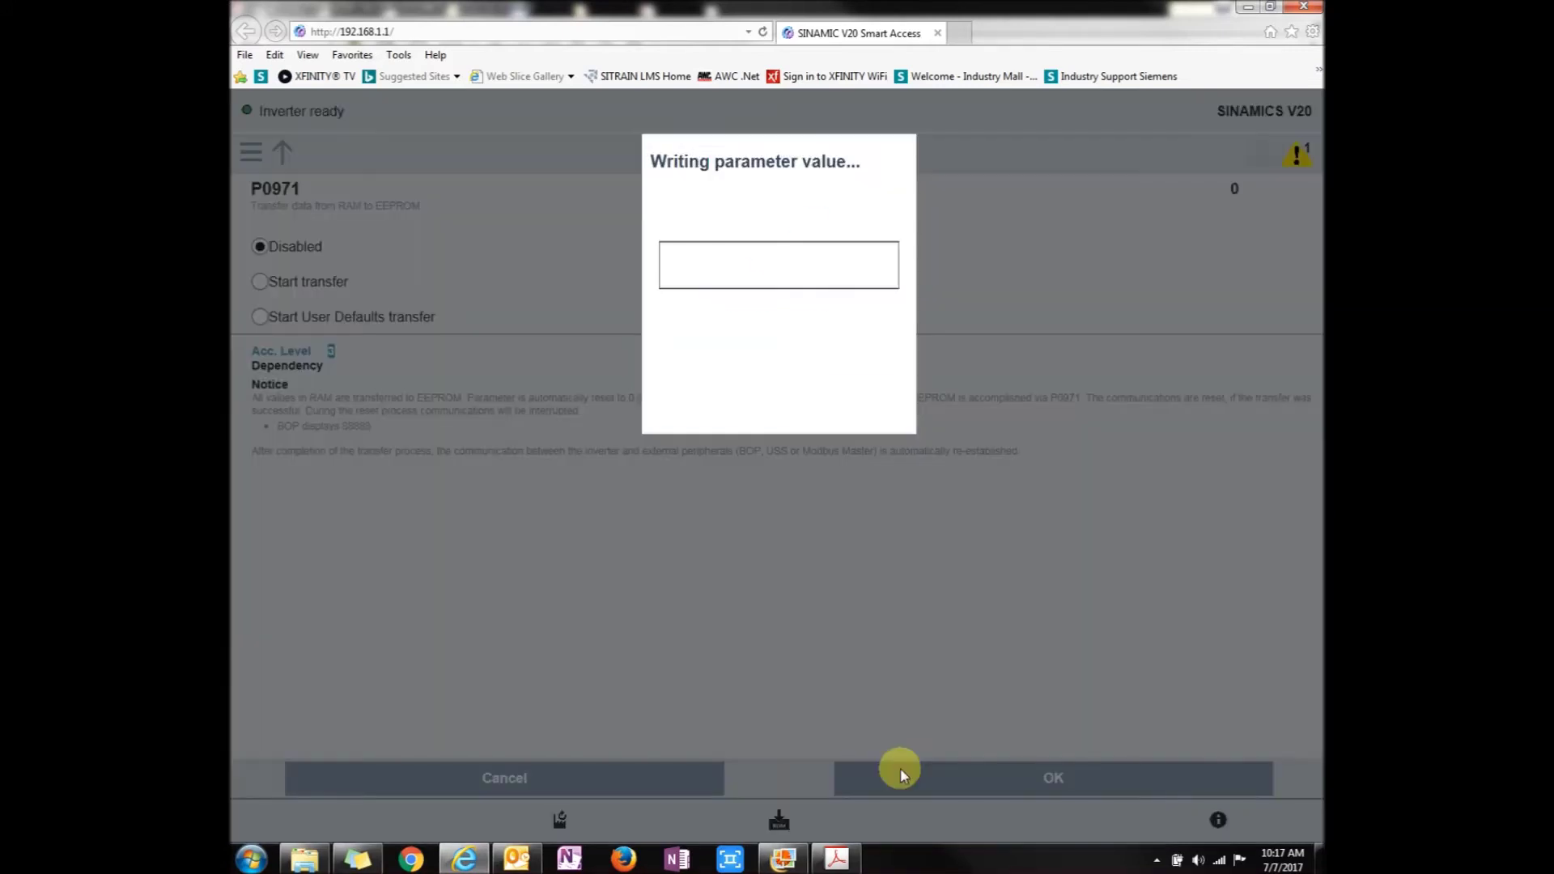
click(815, 406)
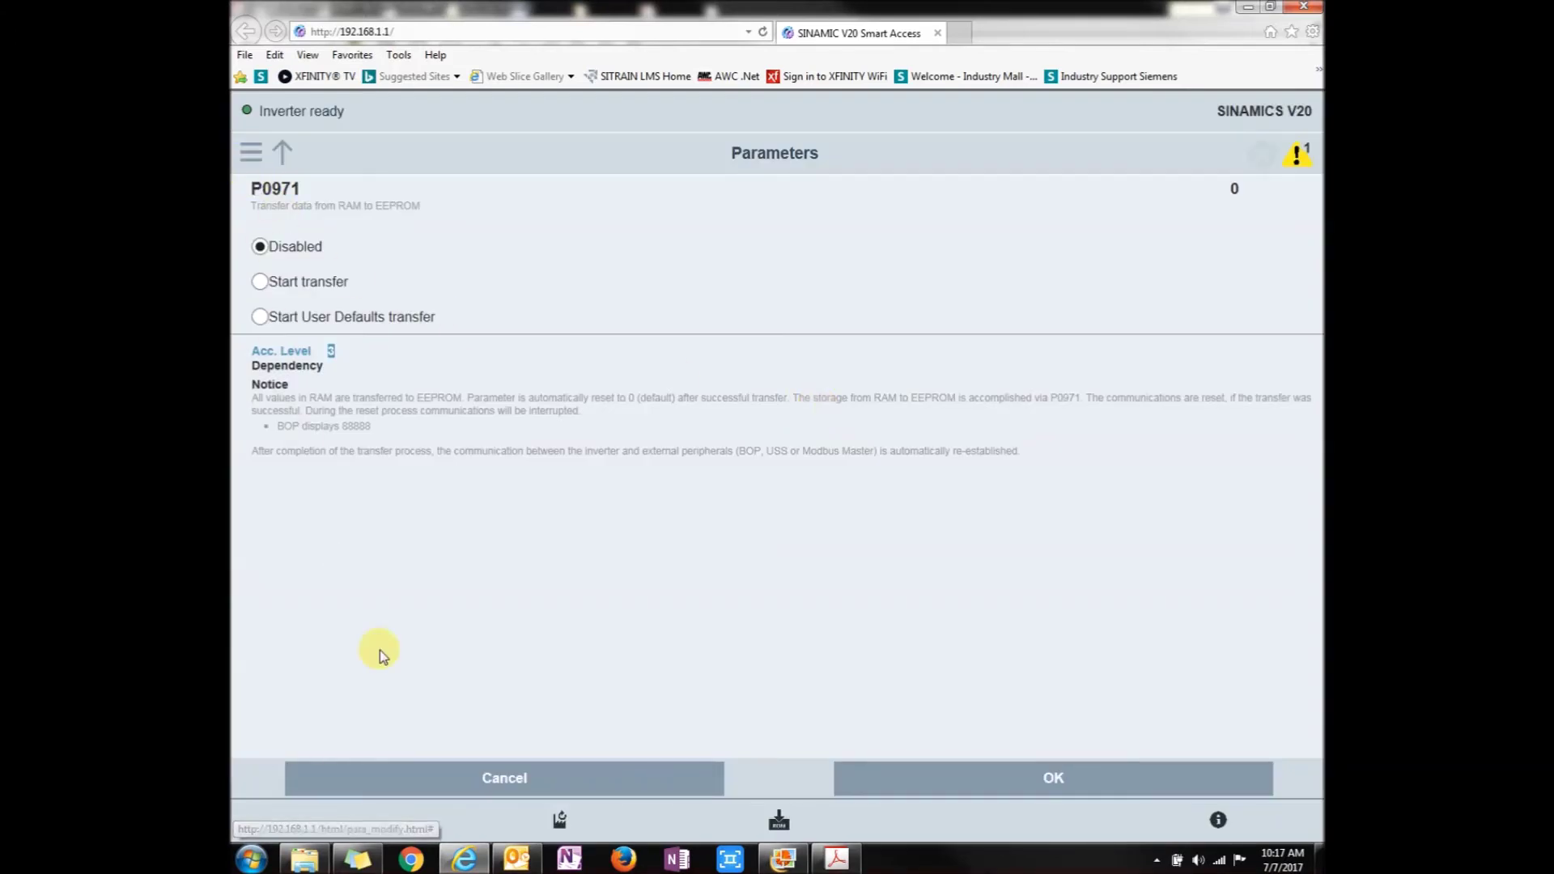
Return from the parameter list to the home tile menu
click(282, 154)
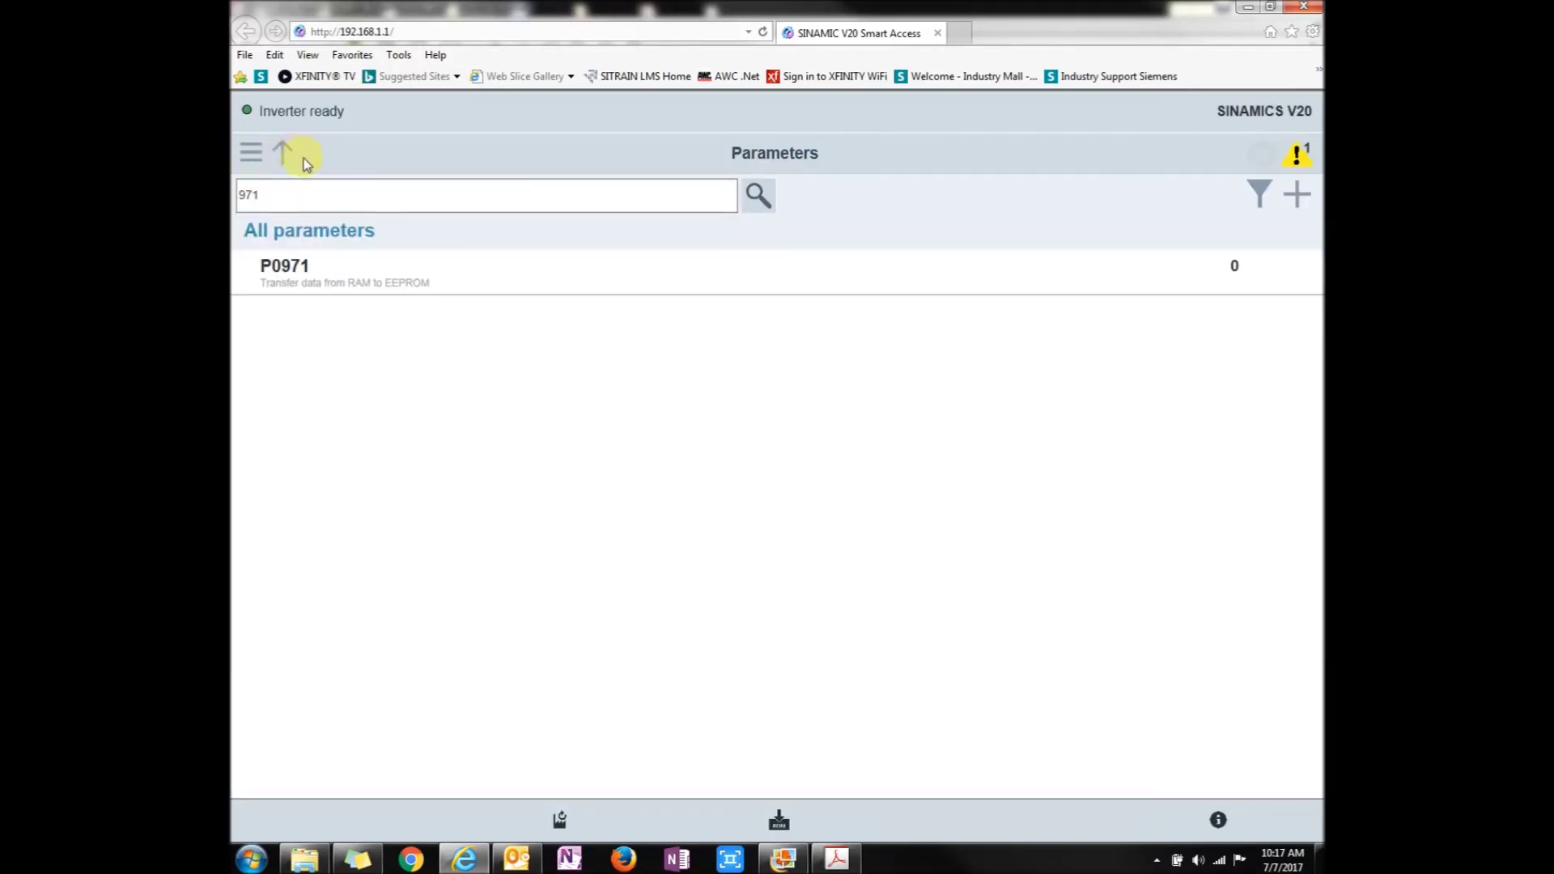
click(252, 153)
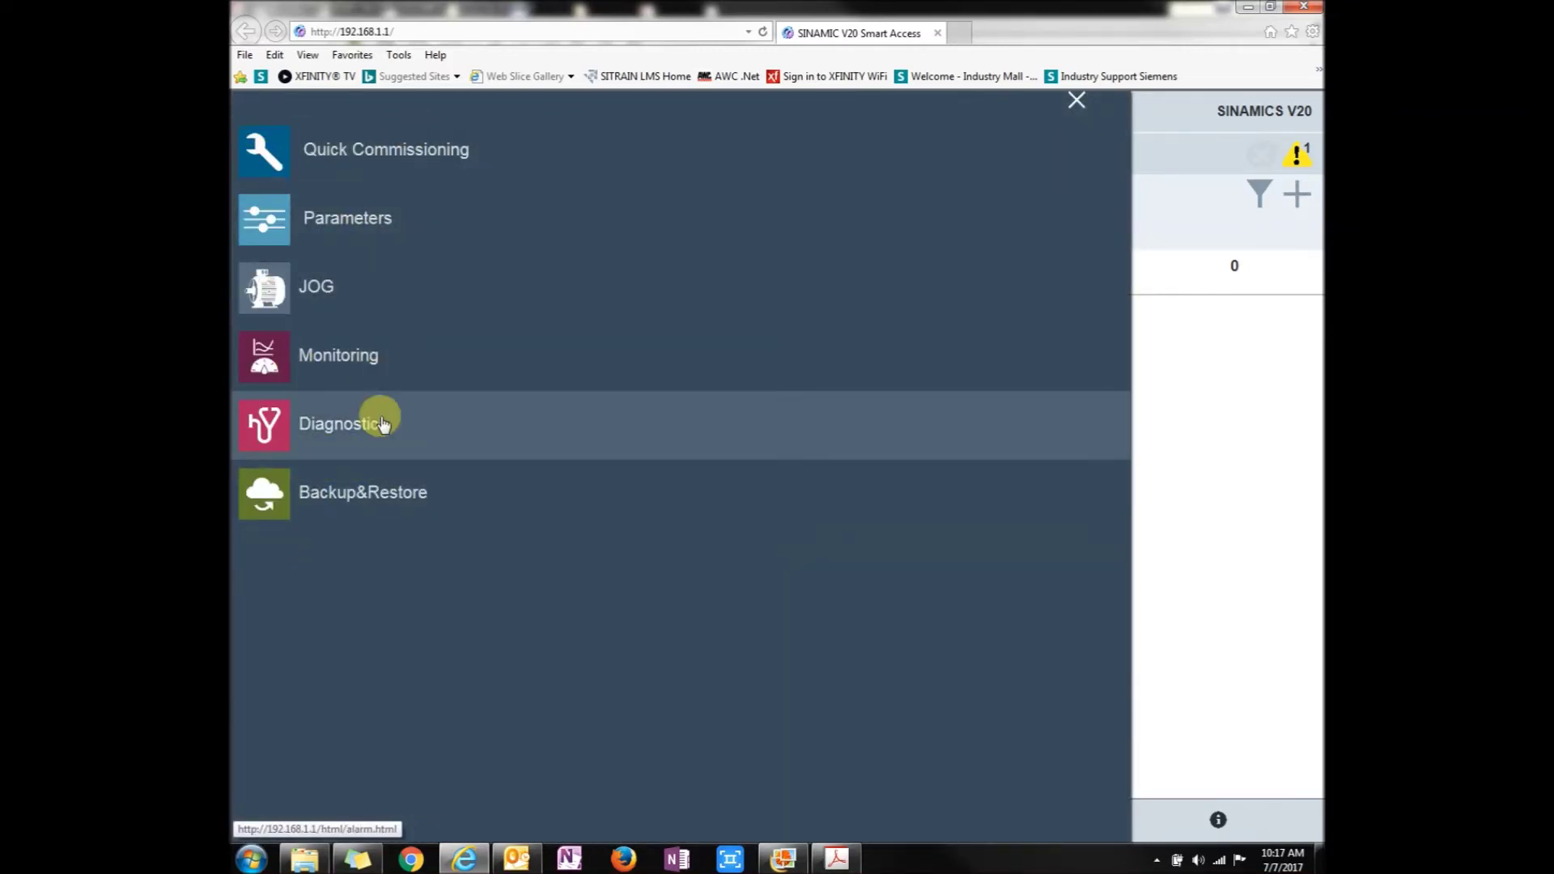
click(1074, 102)
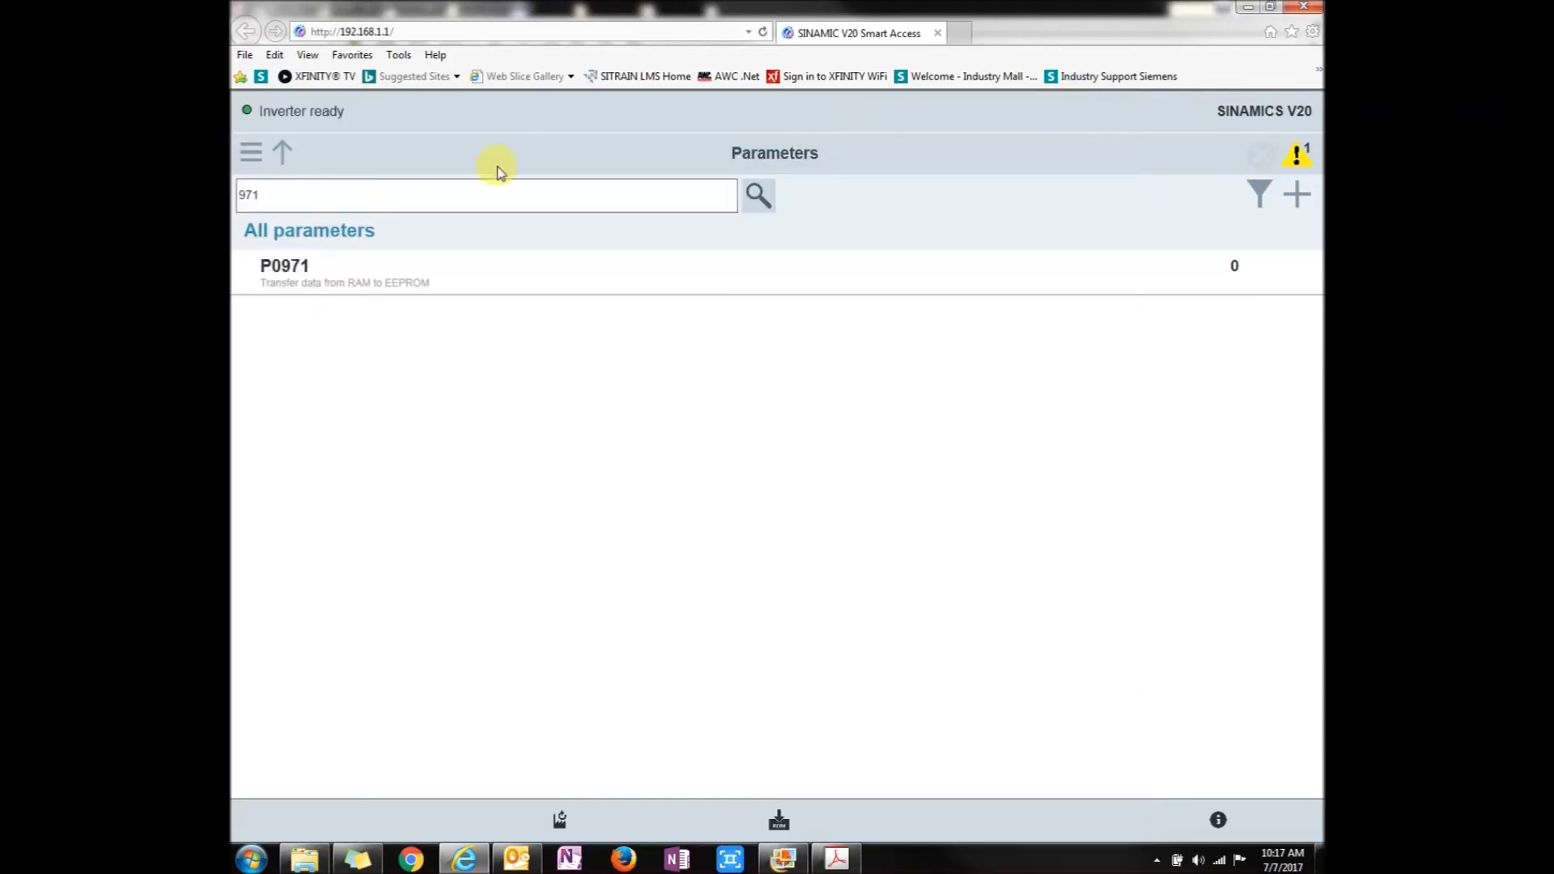
click(282, 154)
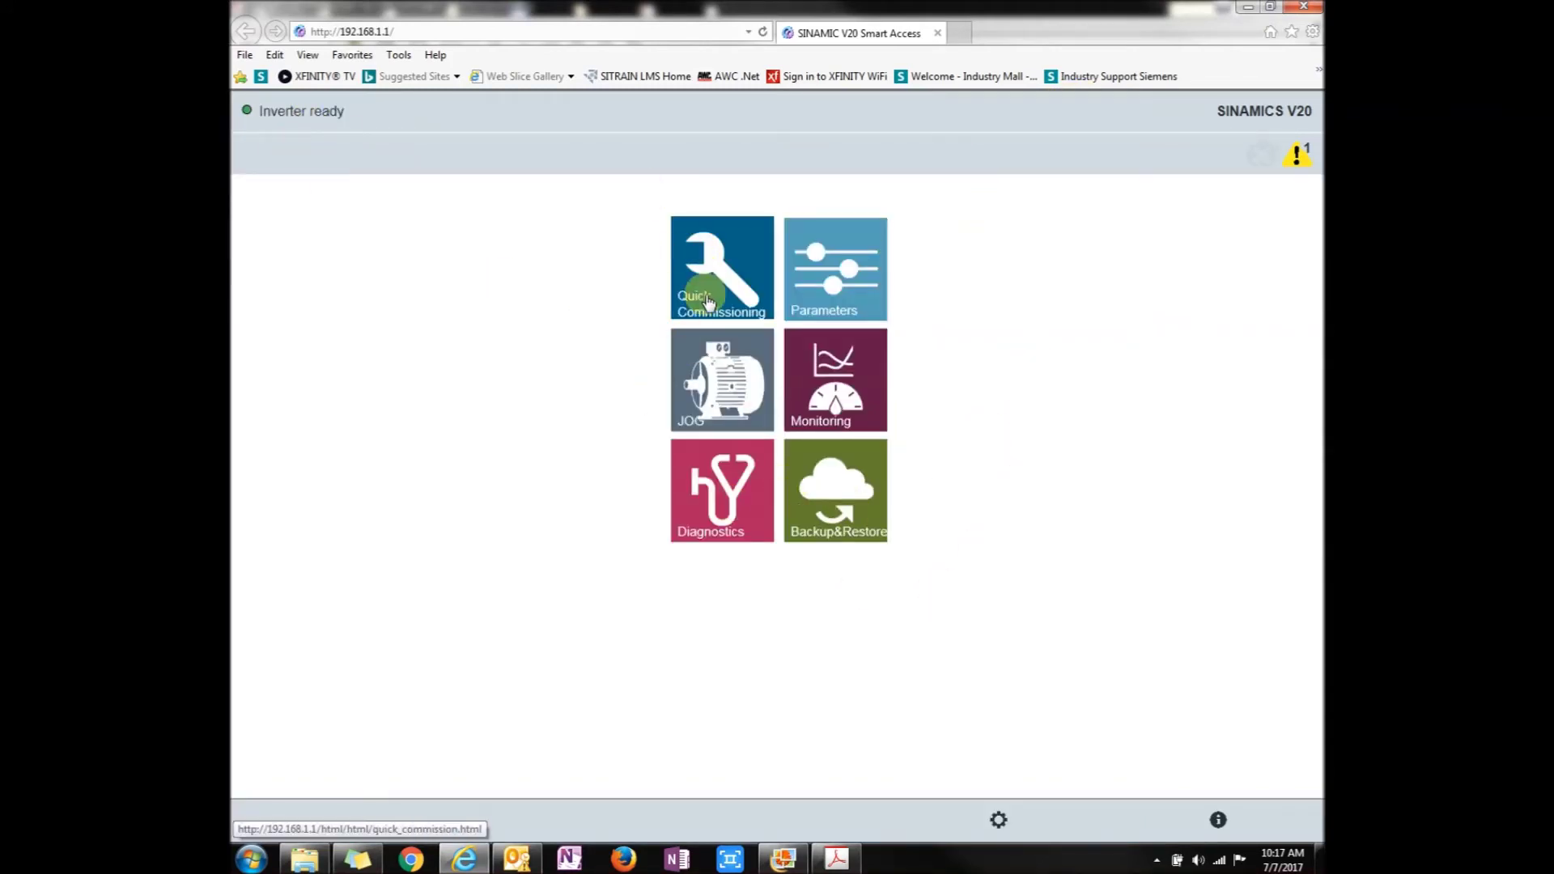
Take control on the Jog page and run the motor in Hand mode at about 29.11 Hz
click(718, 390)
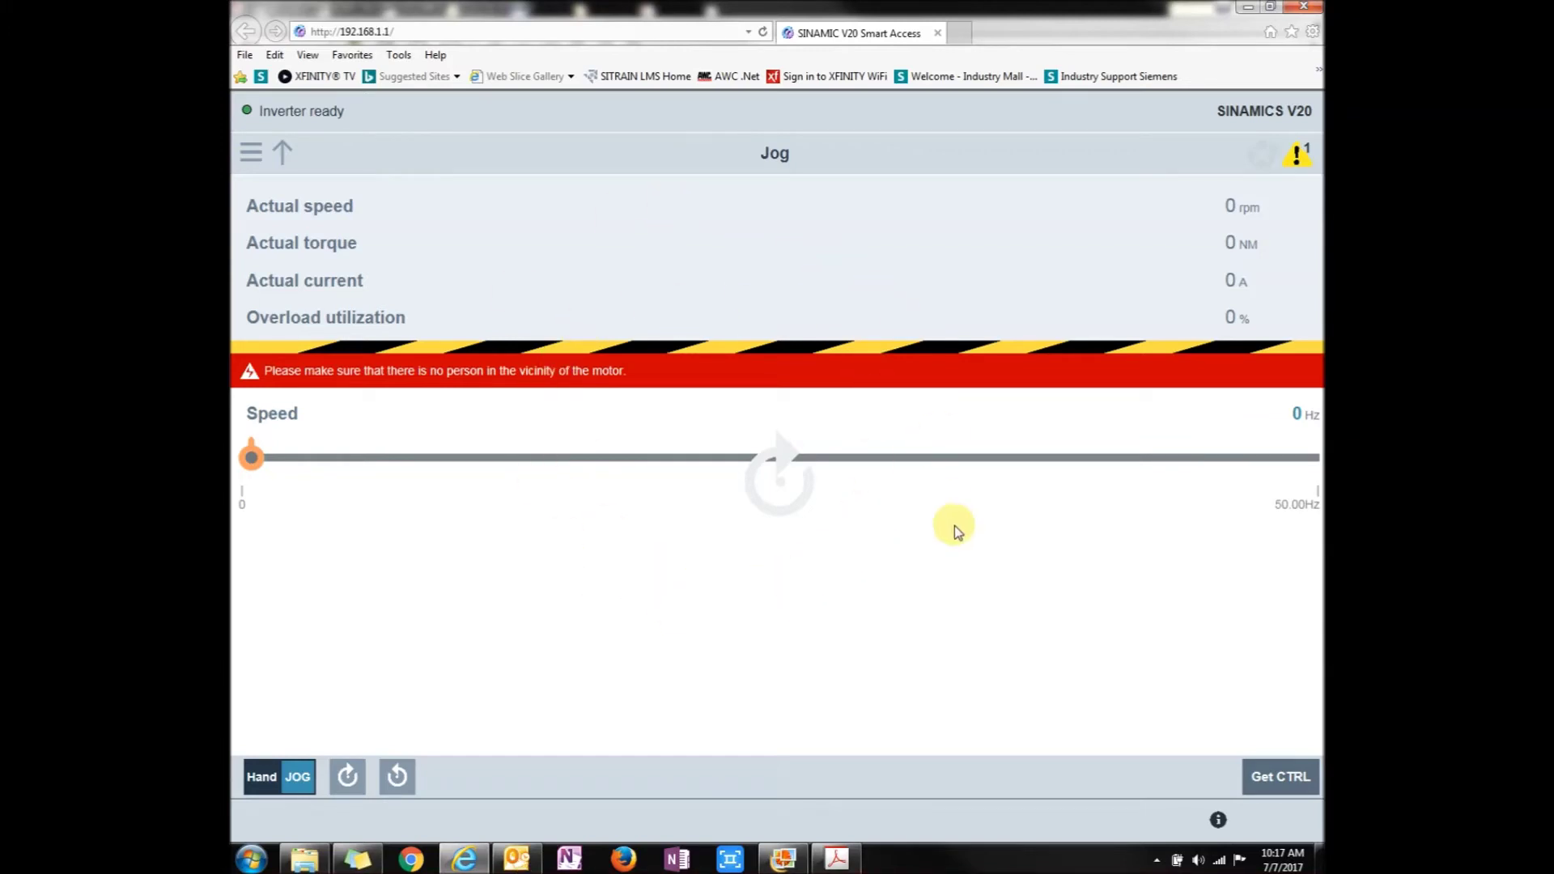
click(1267, 778)
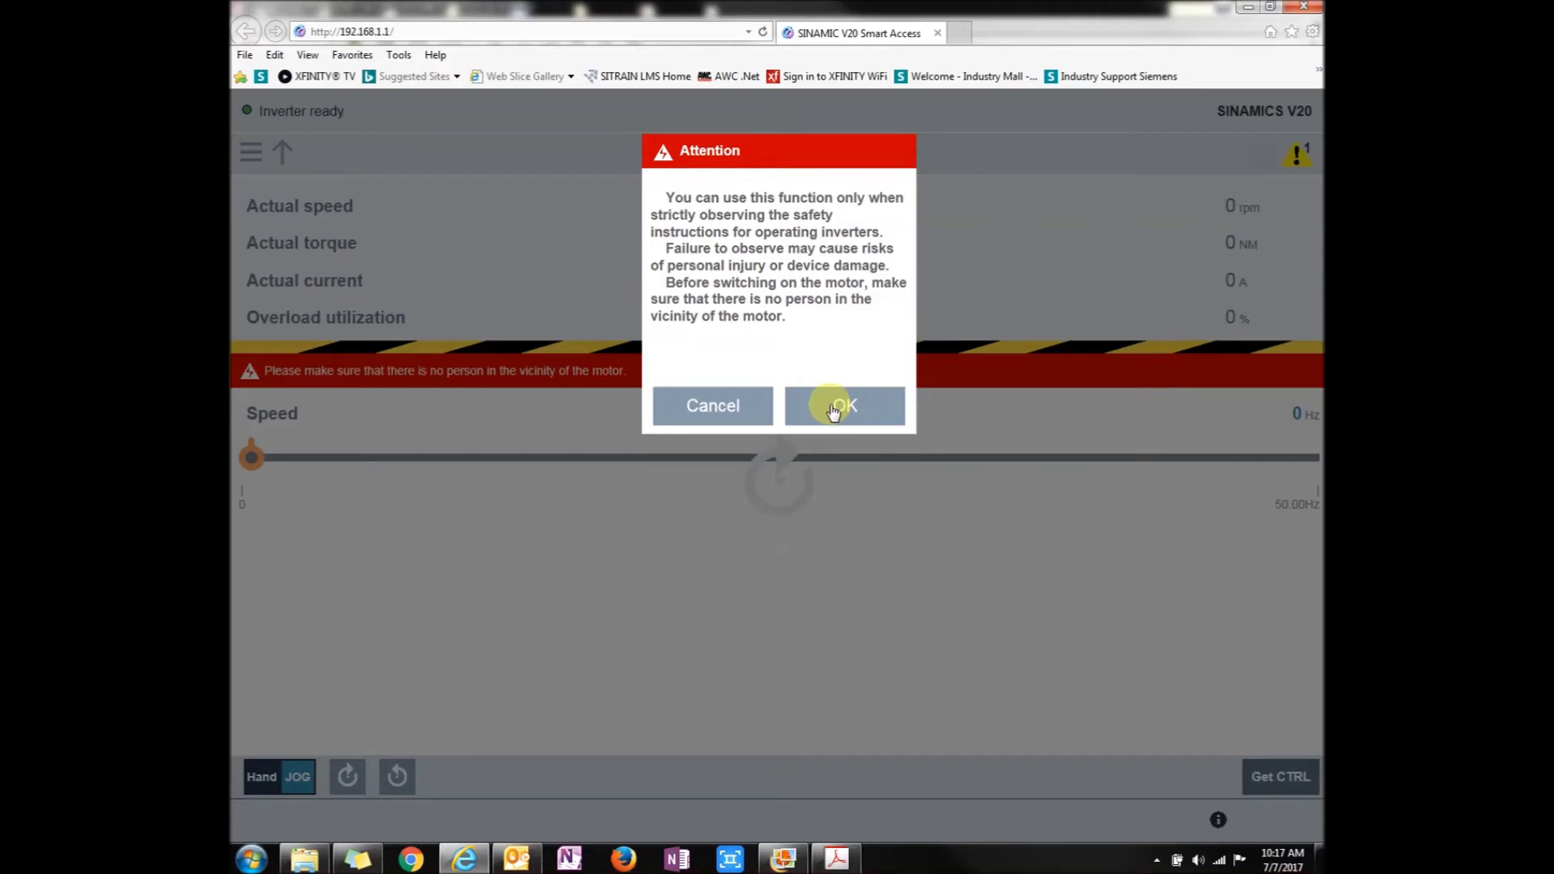
click(834, 409)
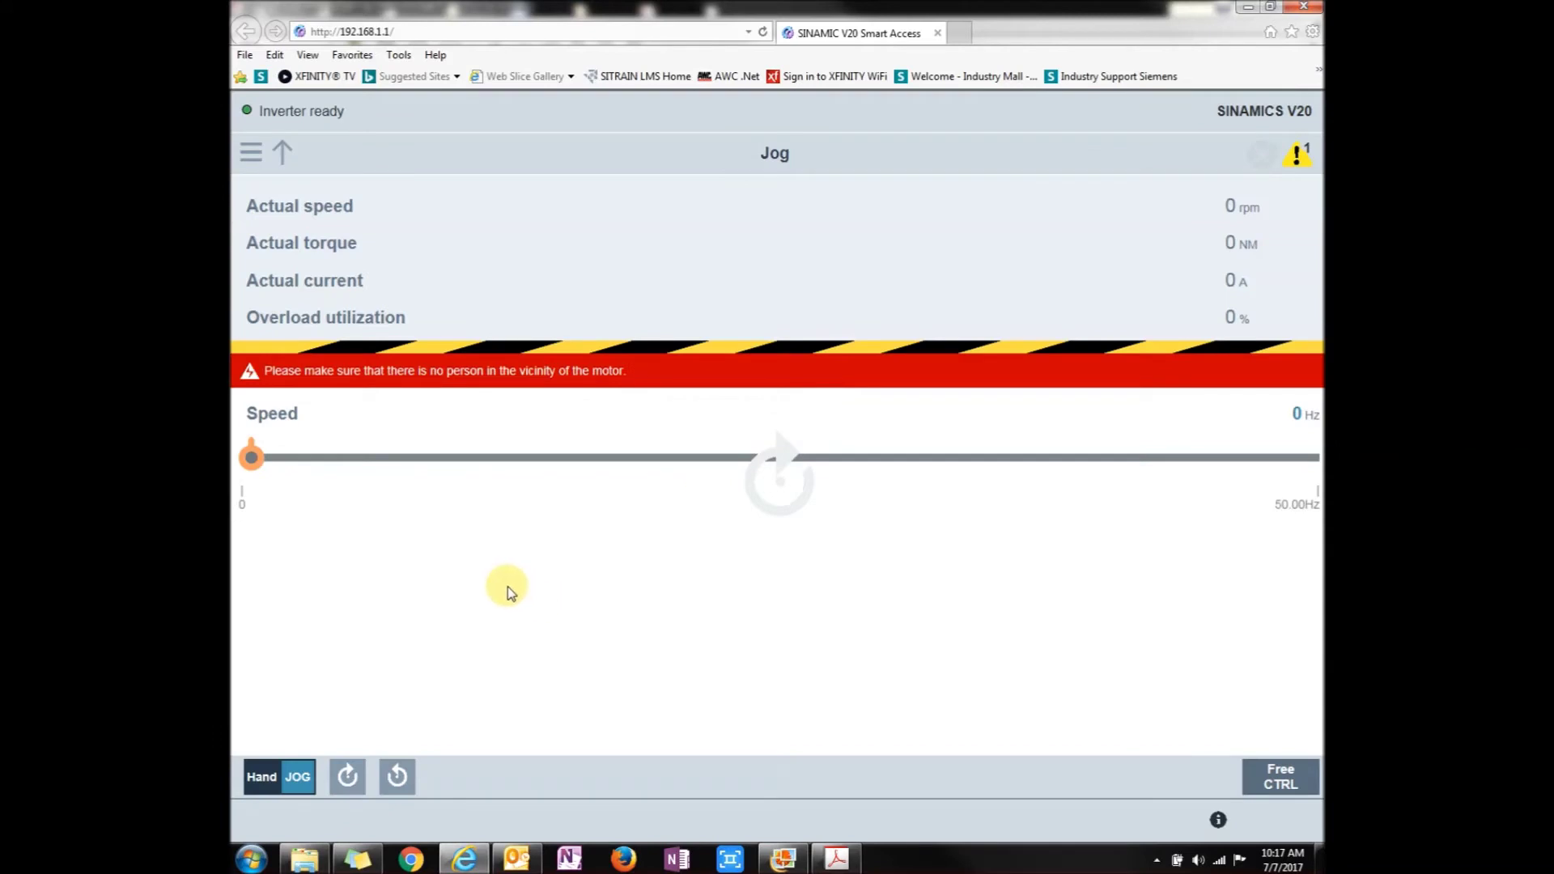
click(261, 777)
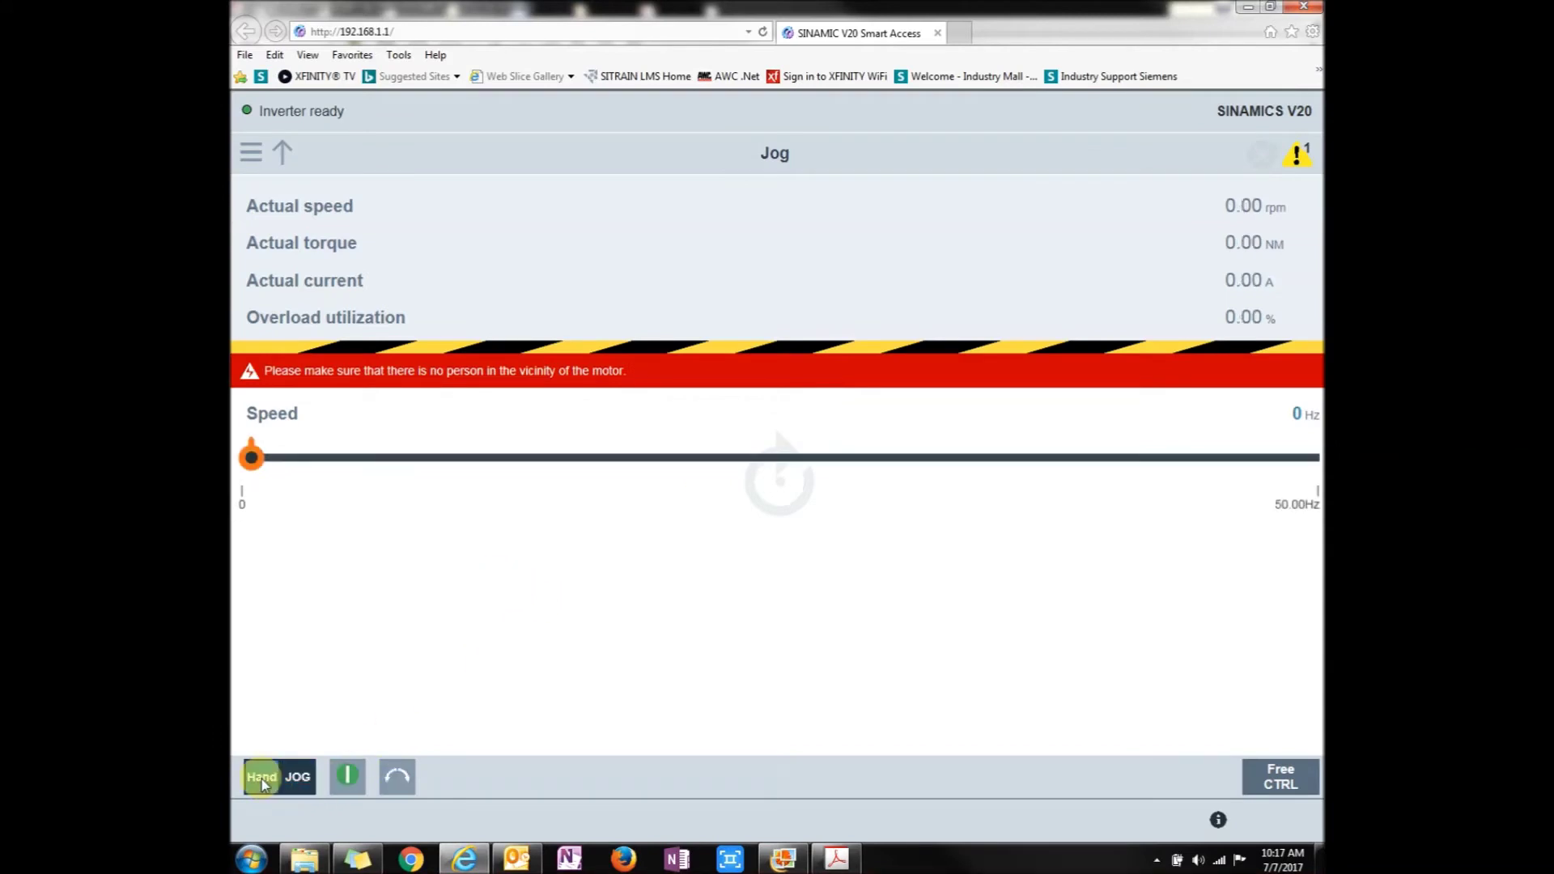
click(347, 775)
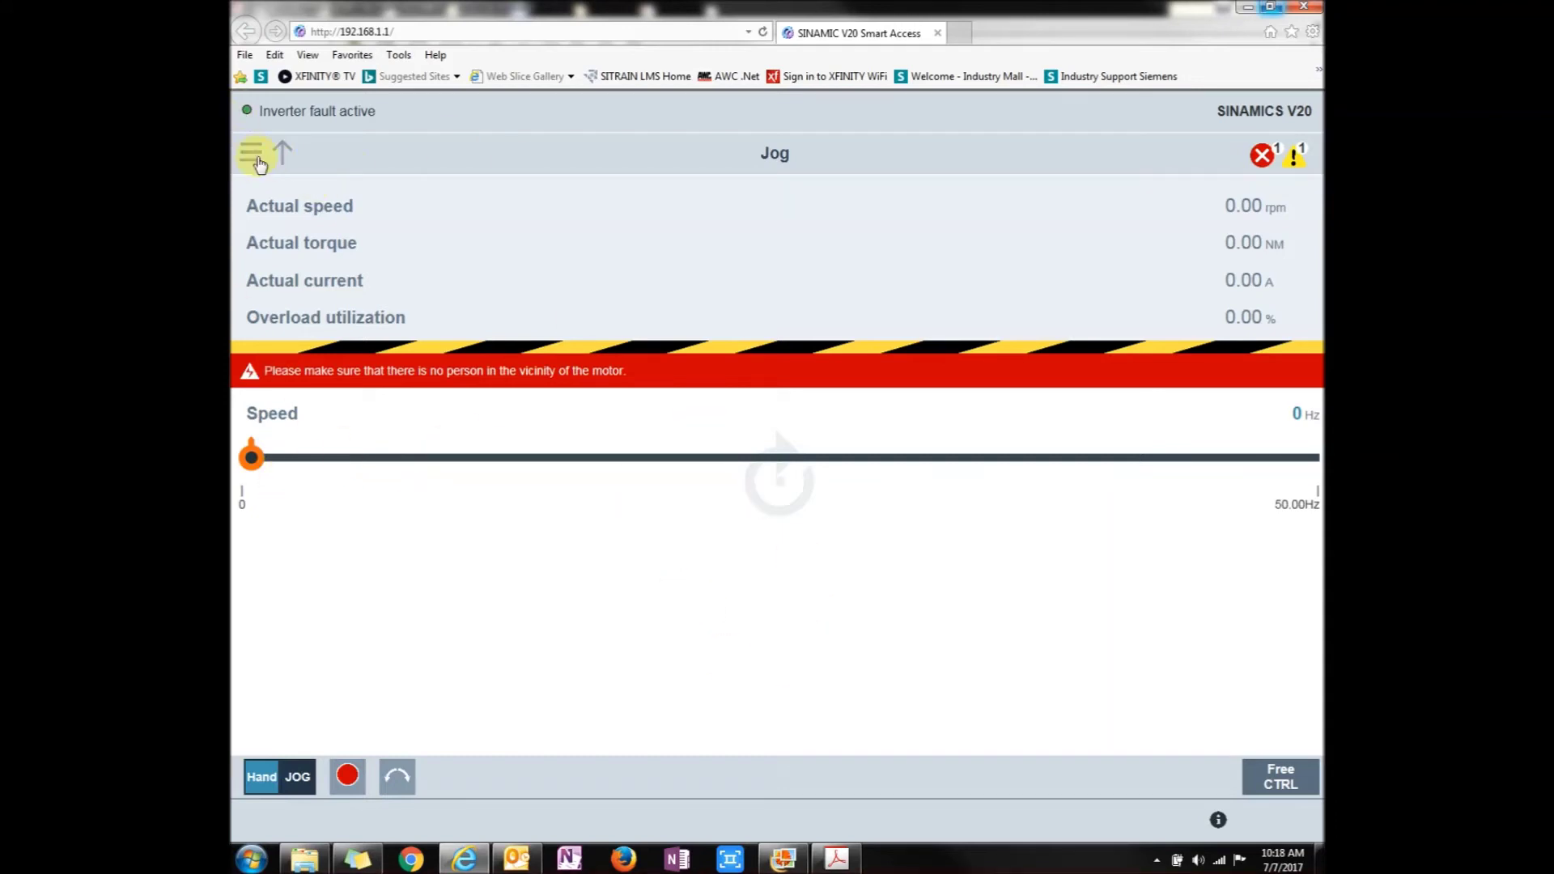
click(866, 457)
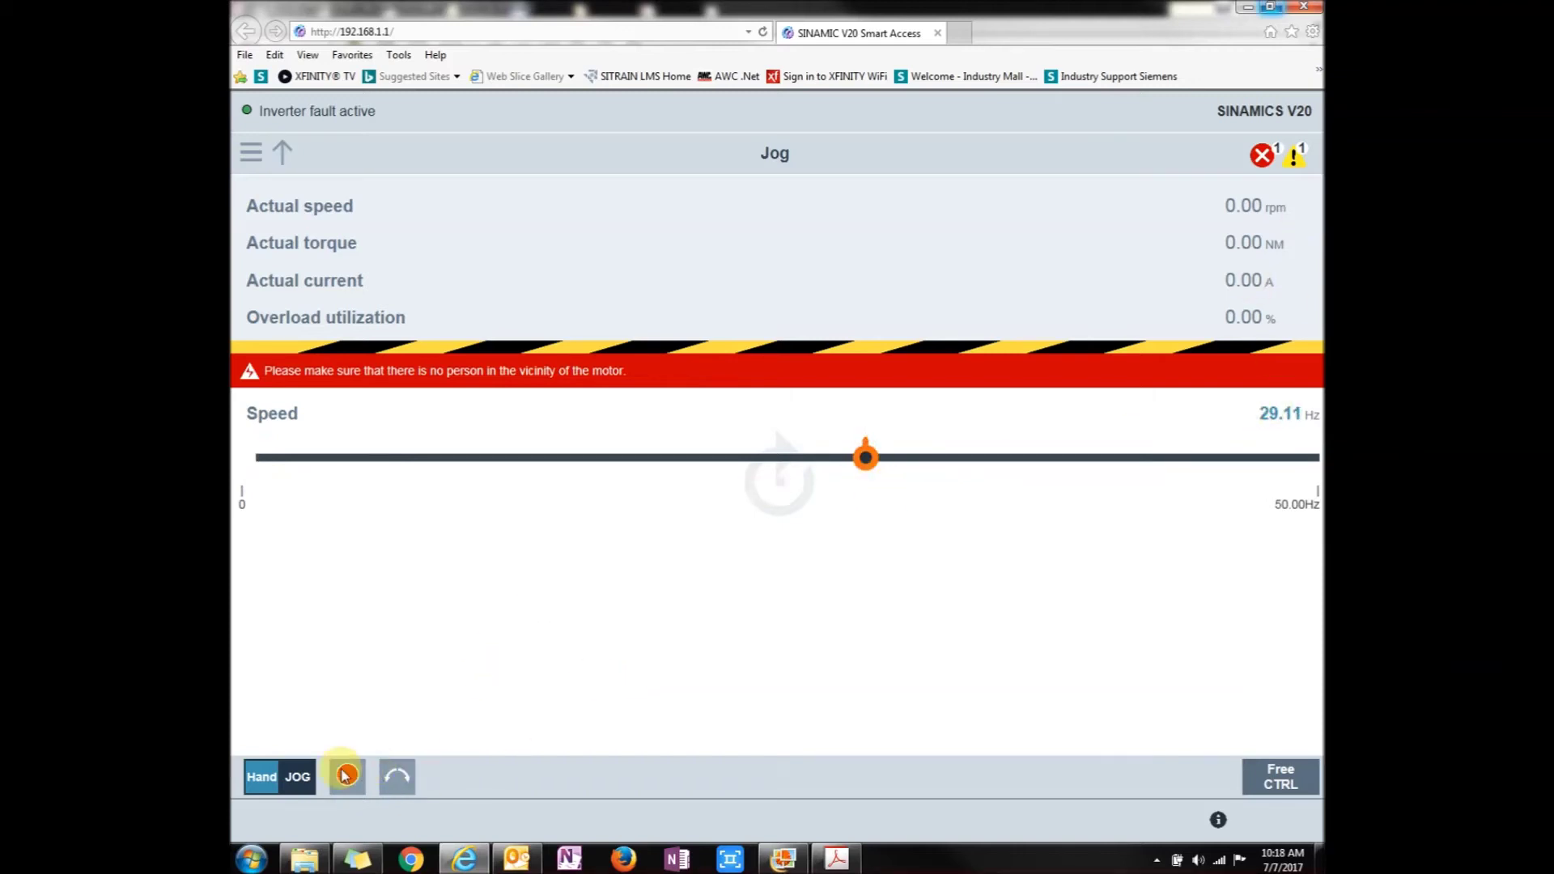
Release inverter control and view the active faults and alarms
click(1284, 779)
click(846, 407)
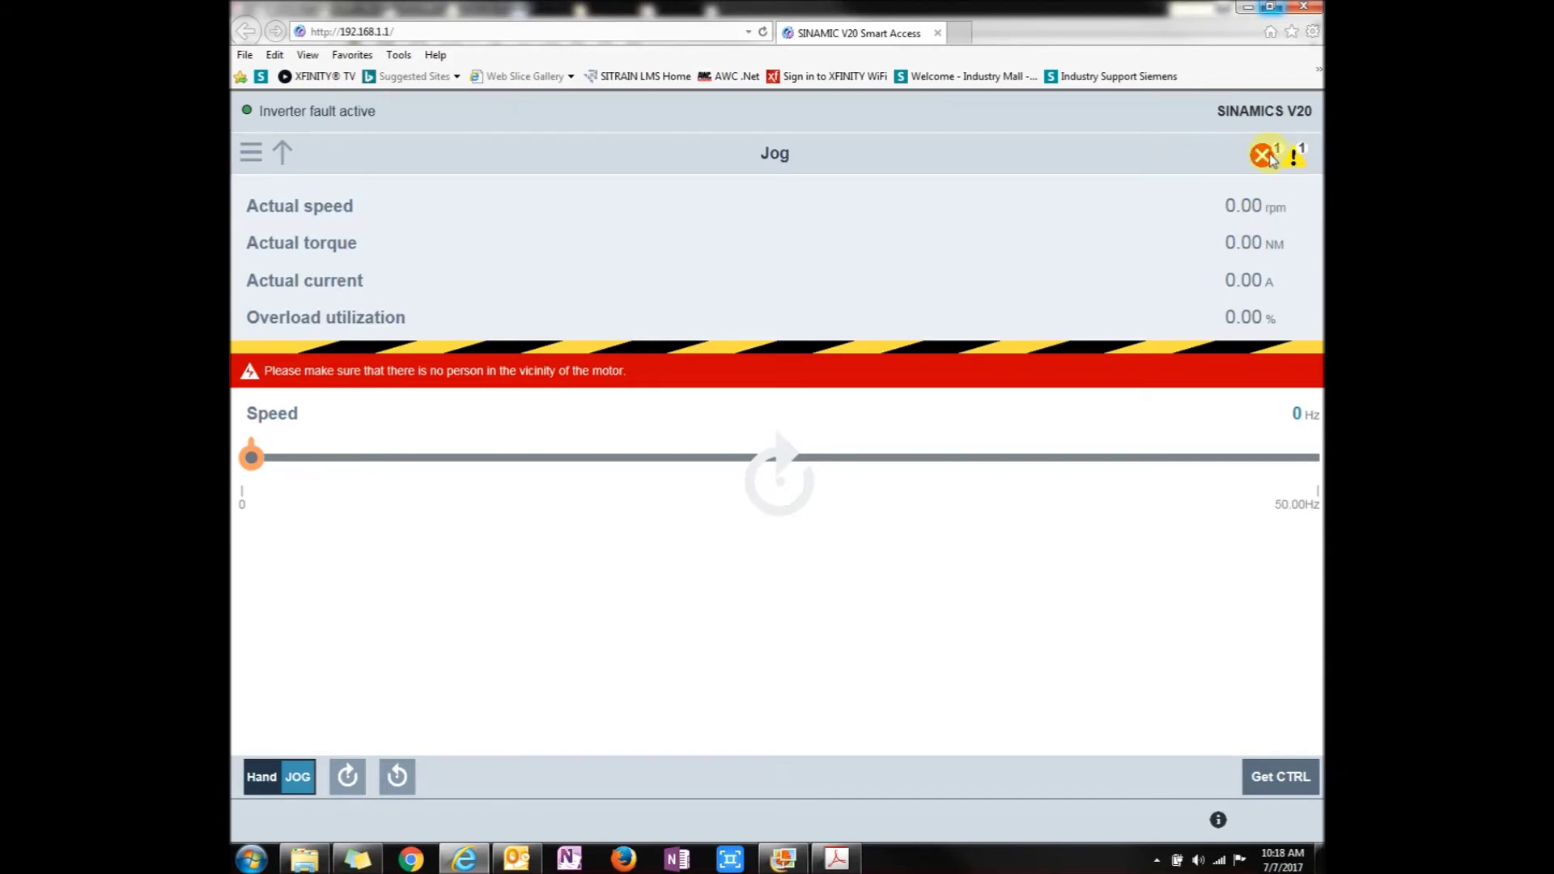
click(1264, 156)
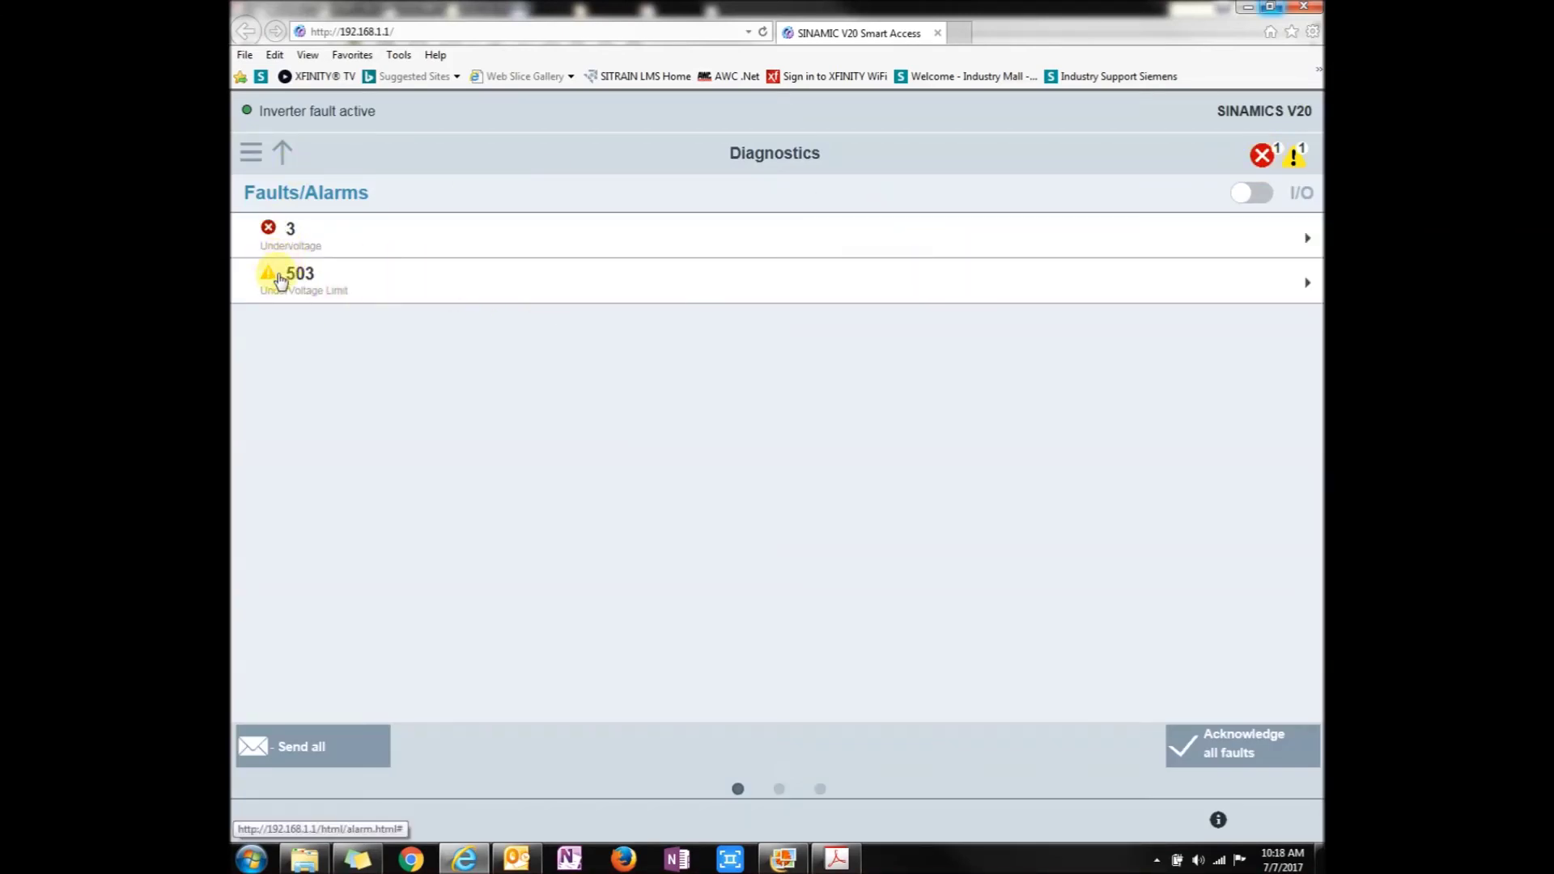
Open Diagnostics and clear the fault 3 Undervoltage
click(281, 152)
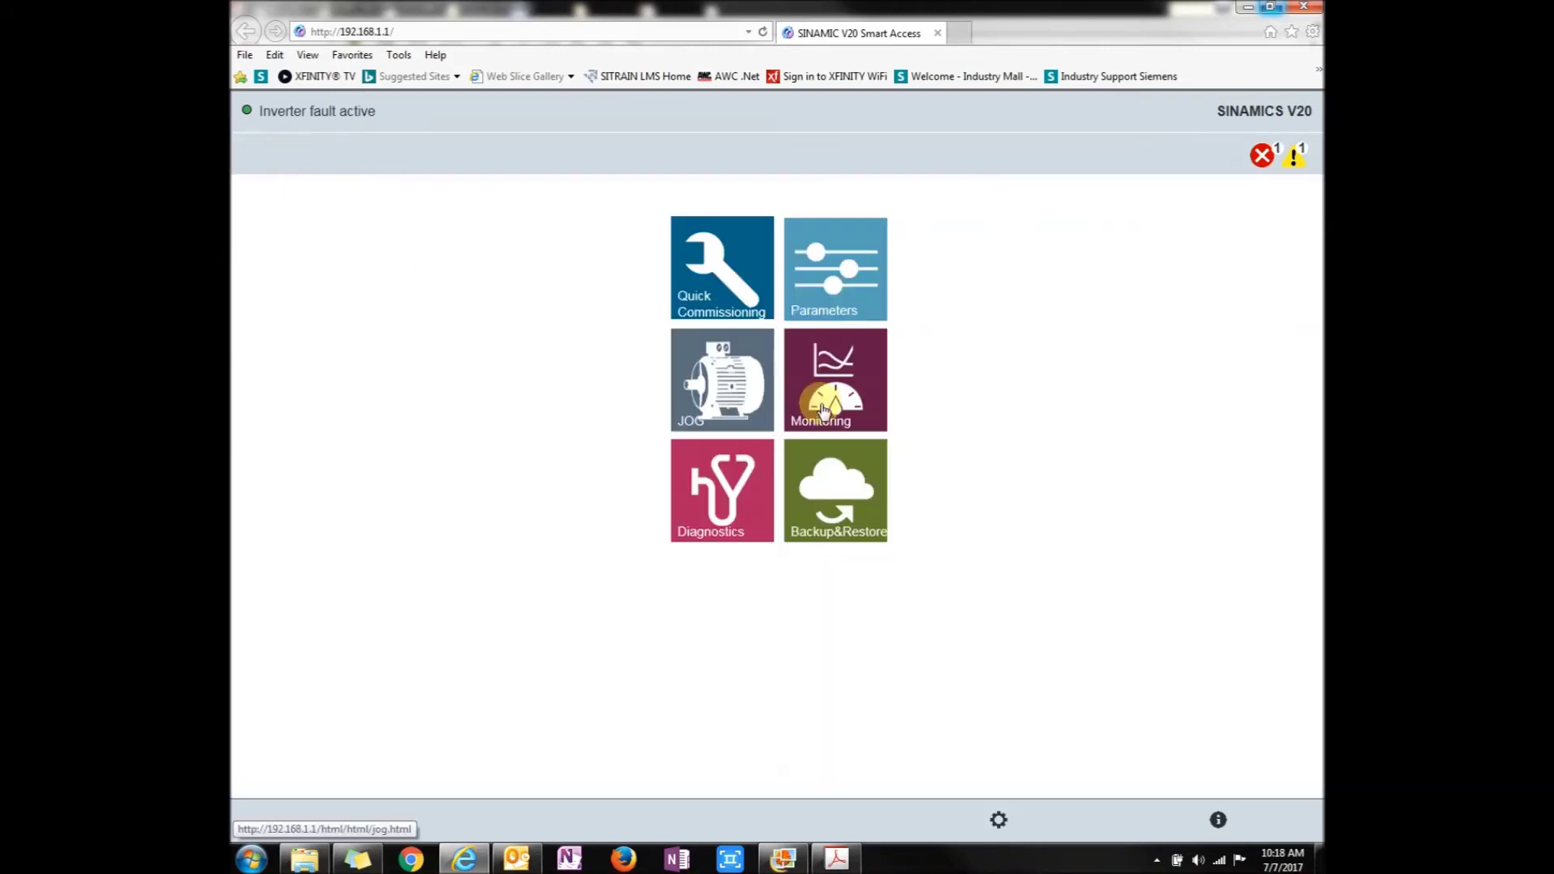
click(725, 478)
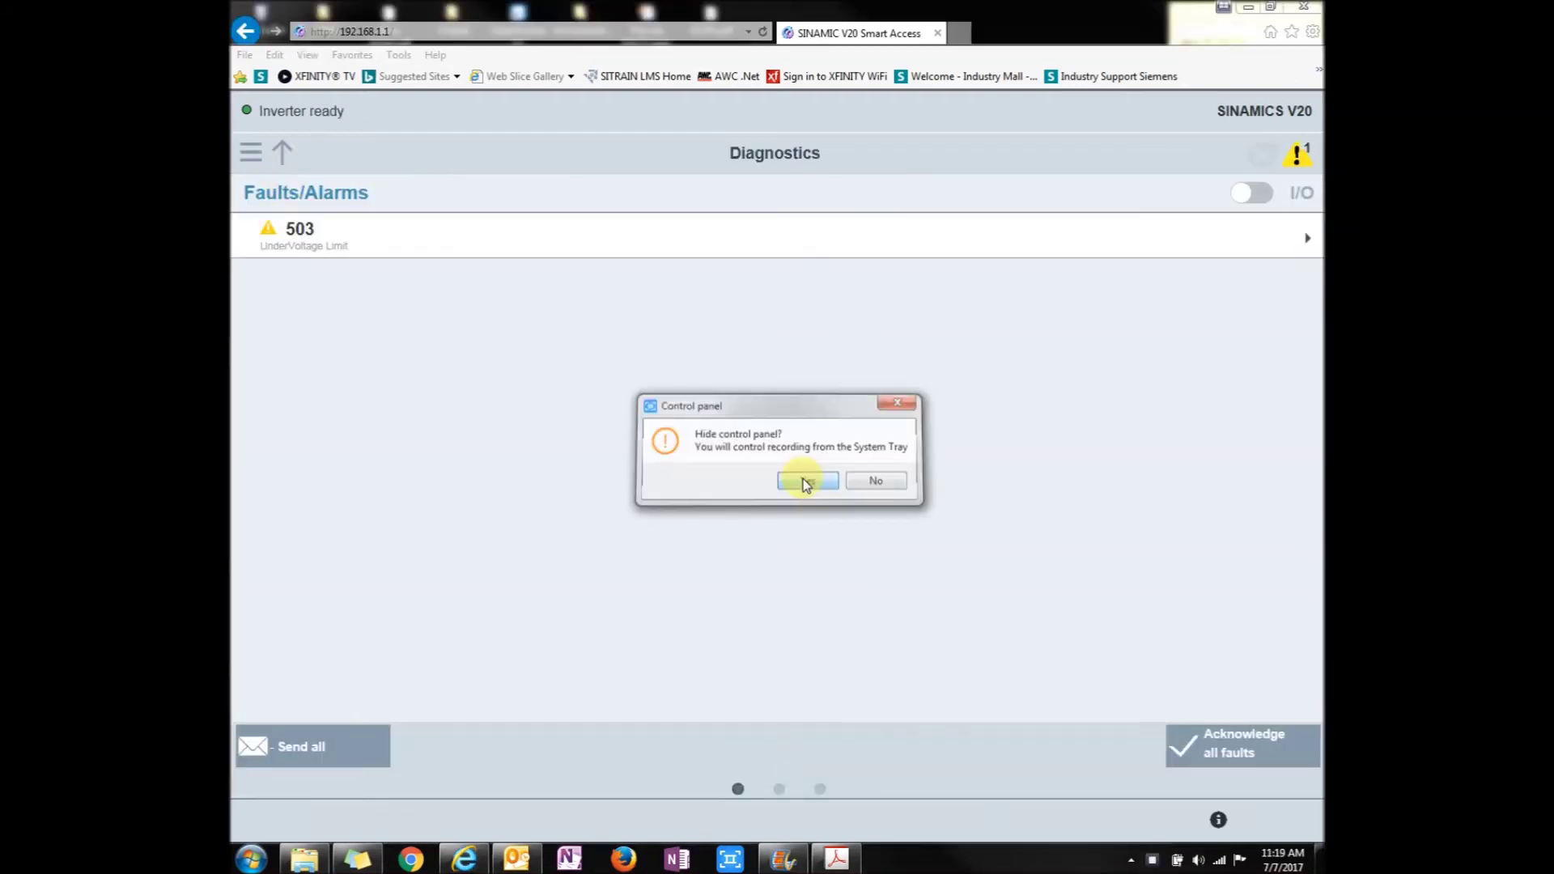
click(803, 479)
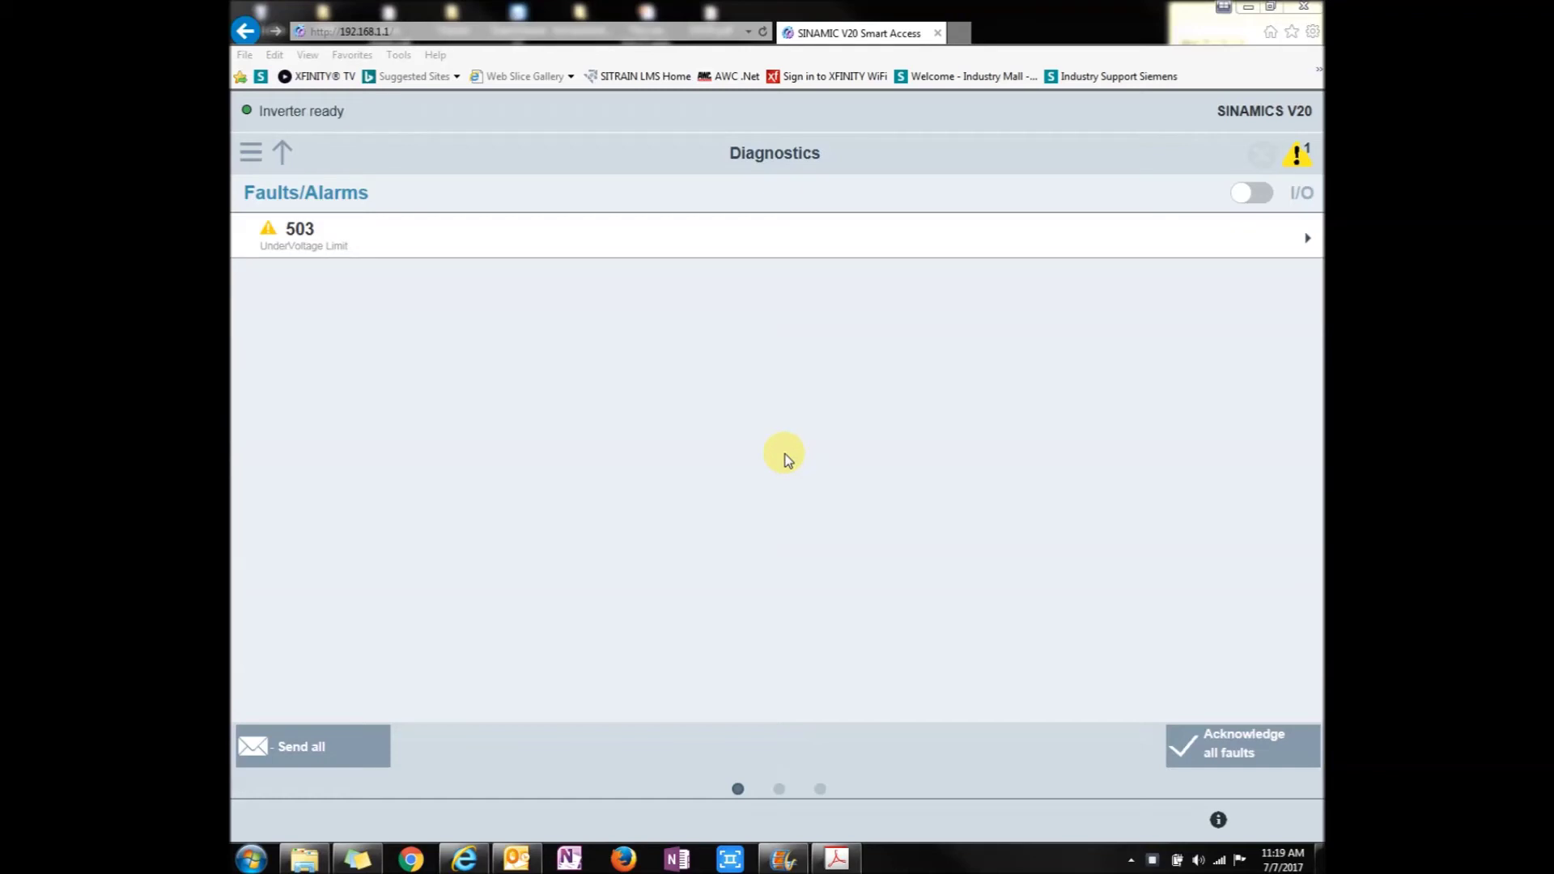
click(1256, 747)
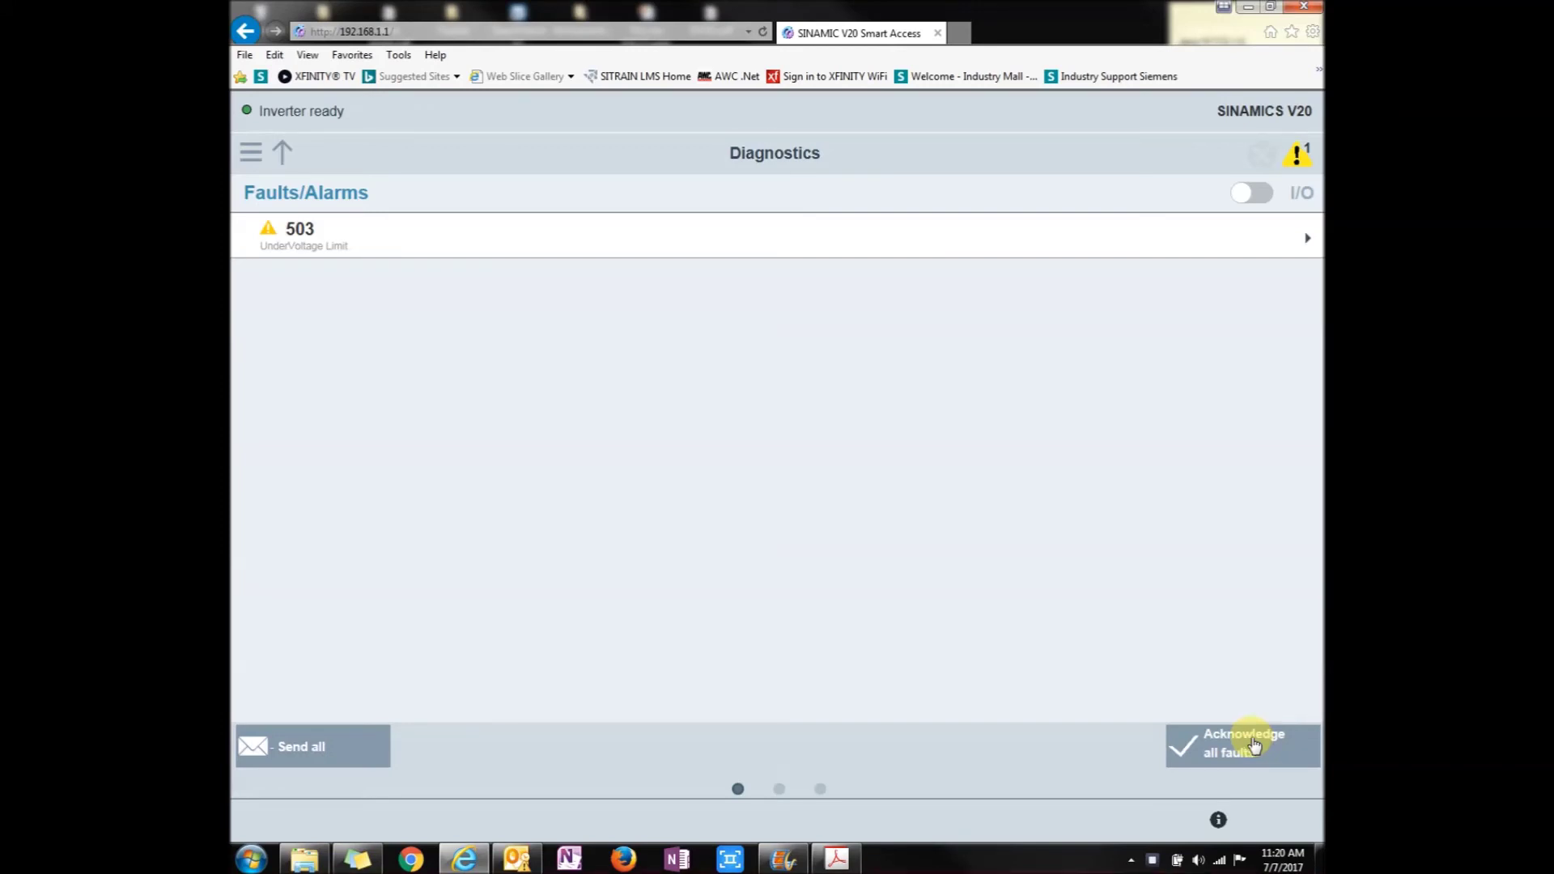
Turn on the I/O option and review fault 3 Undervoltage's cause and remedy
click(1244, 194)
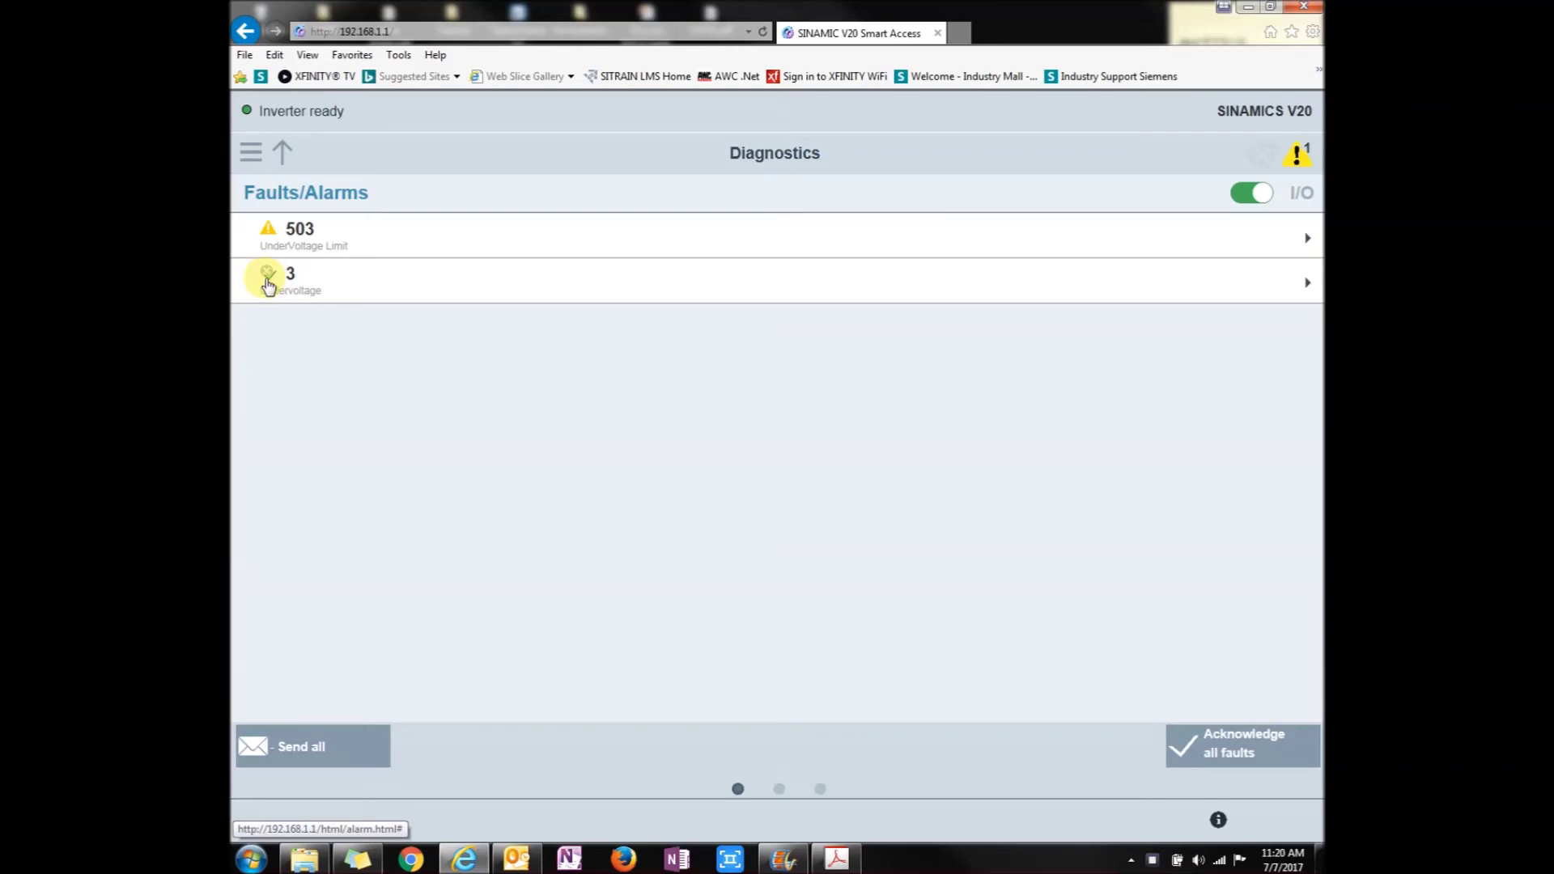
click(279, 285)
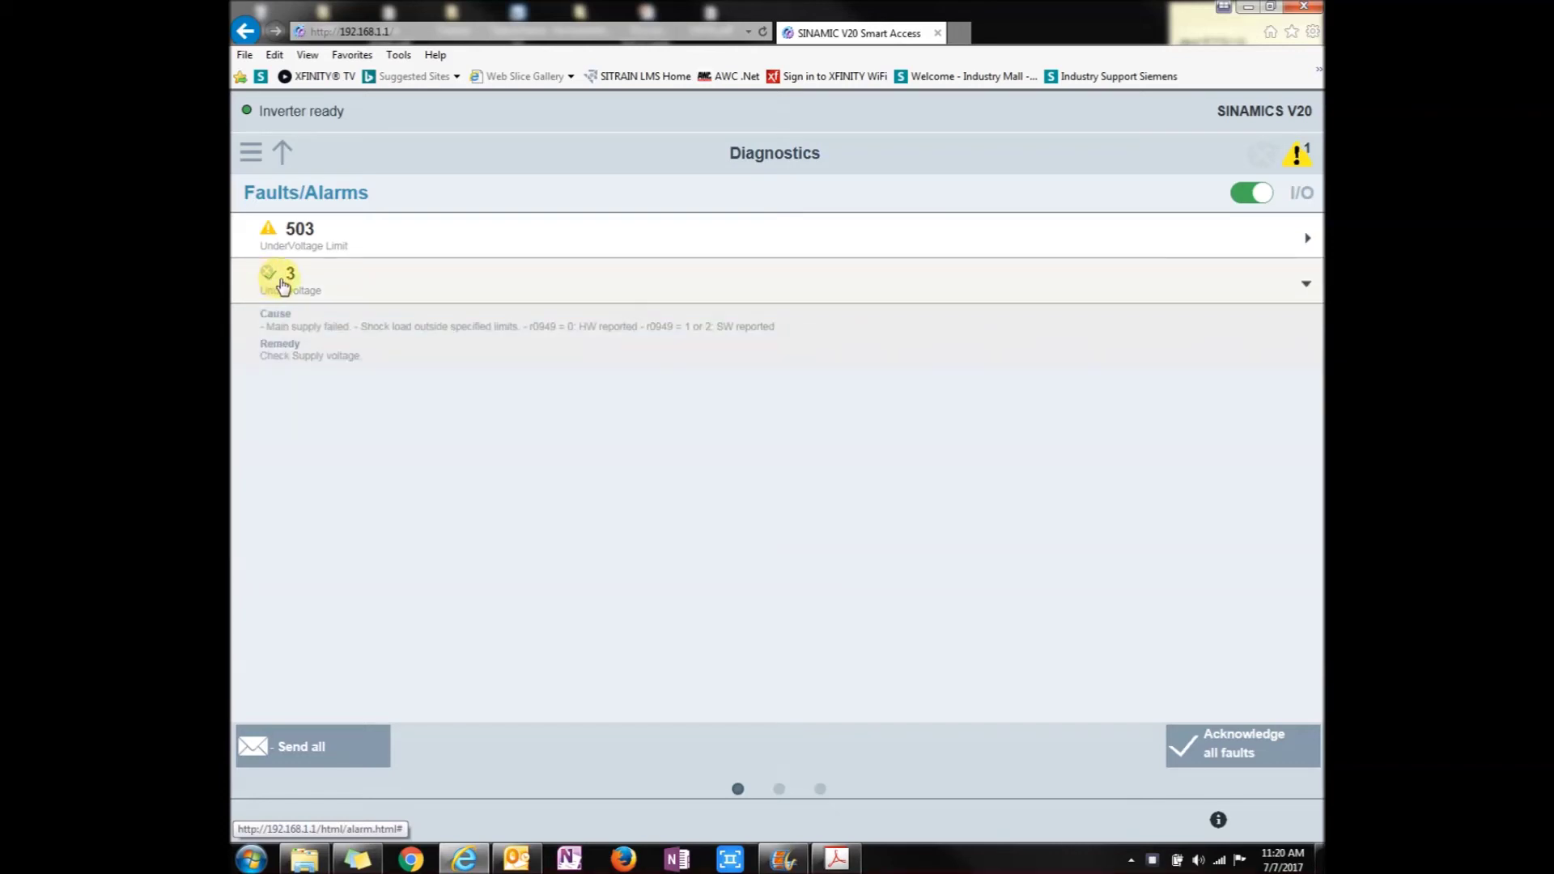
click(285, 285)
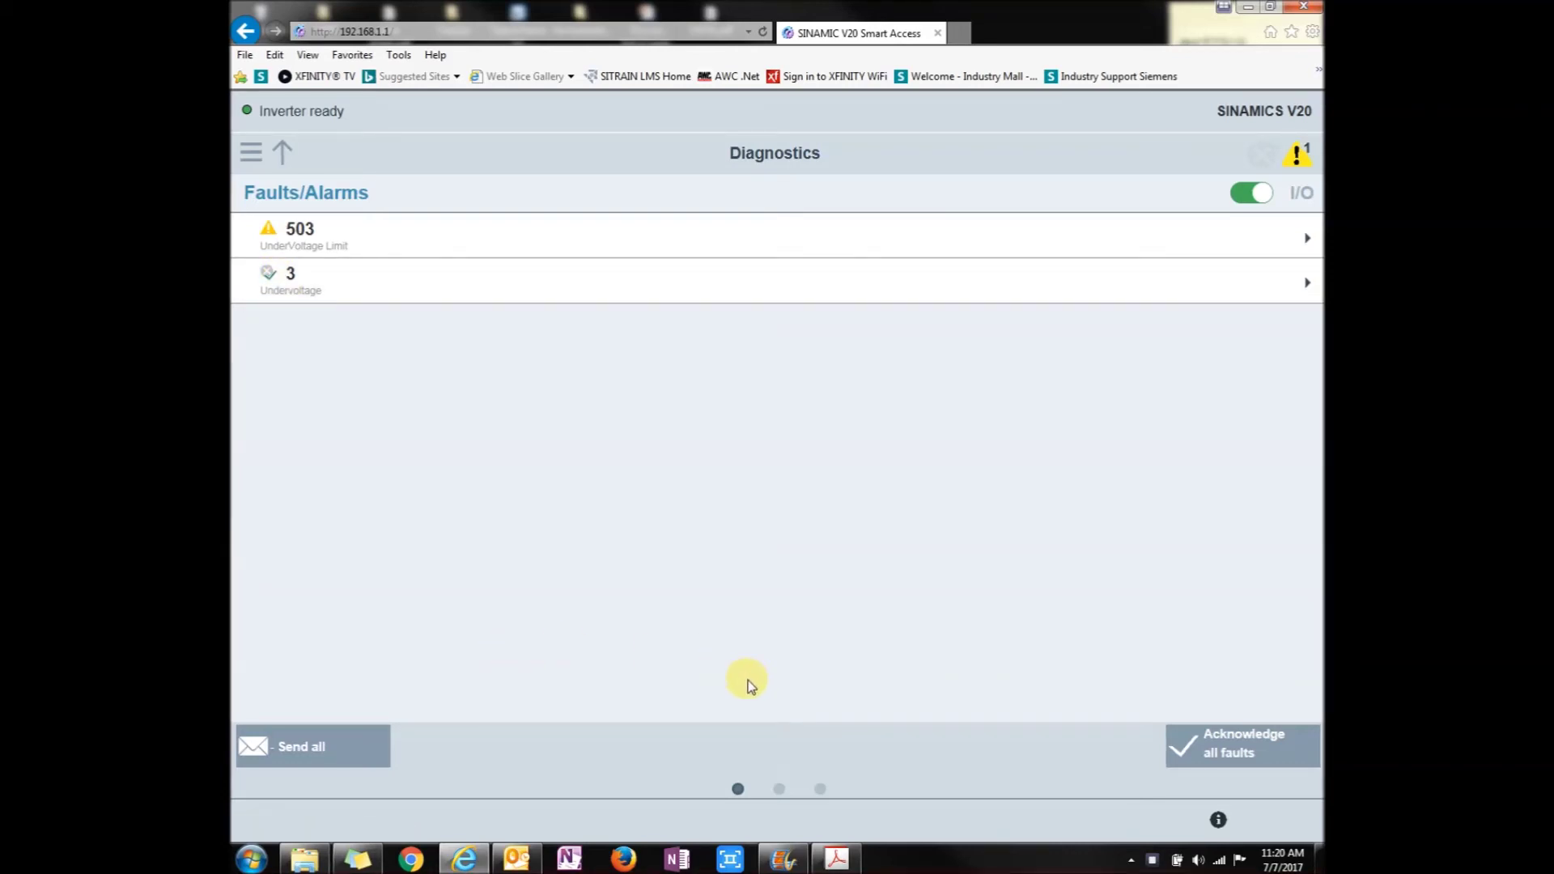
Browse the Diagnostics I/O inputs, then scroll the Status bit list through bit 29
click(778, 789)
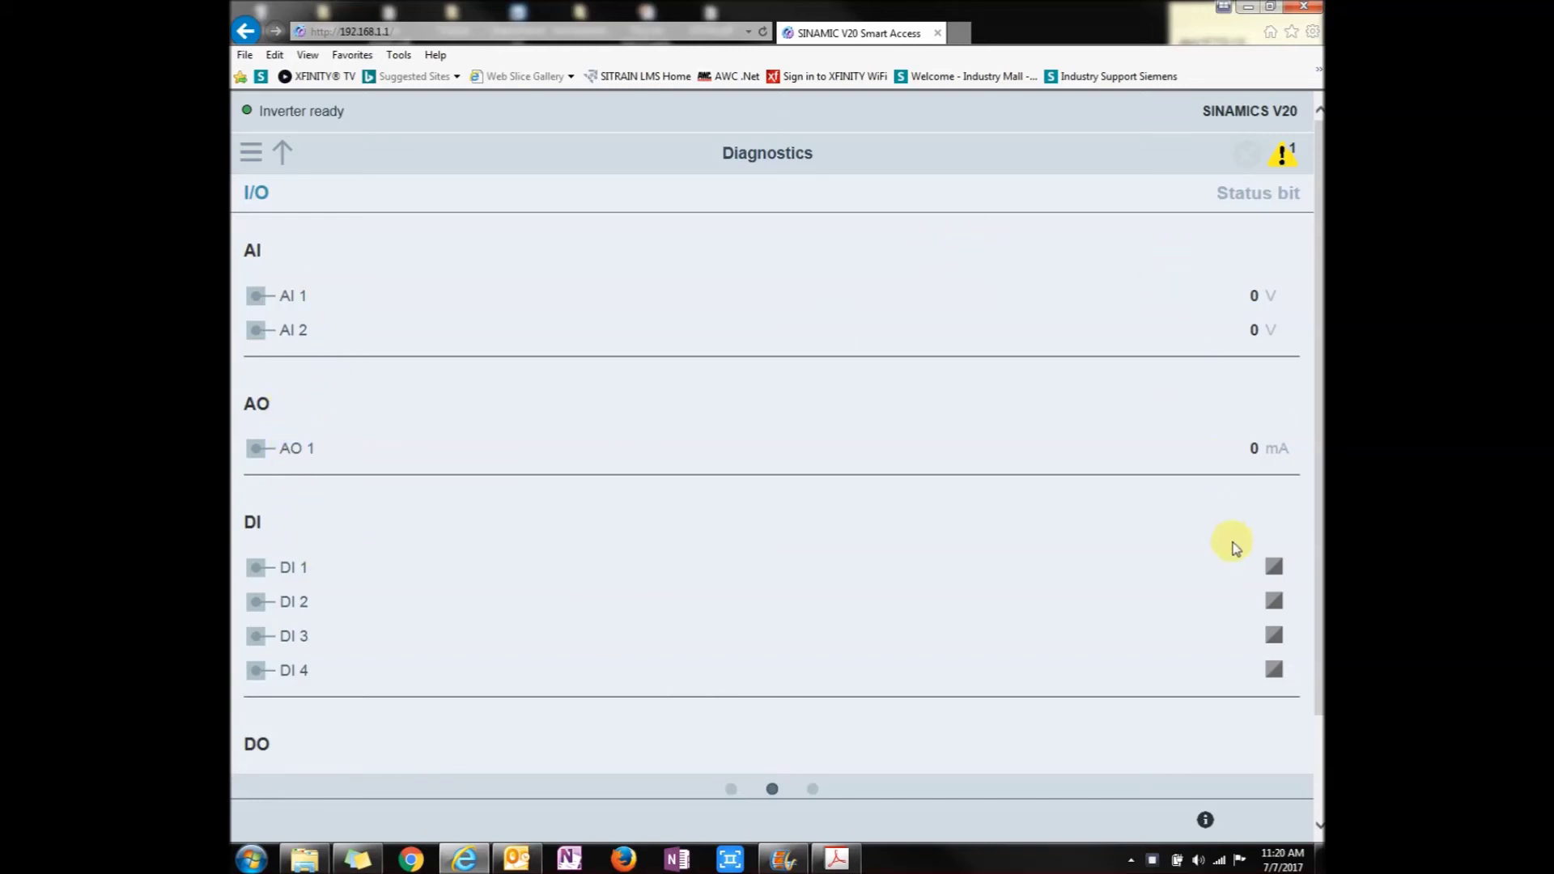
scroll(1190, 498, down, 3)
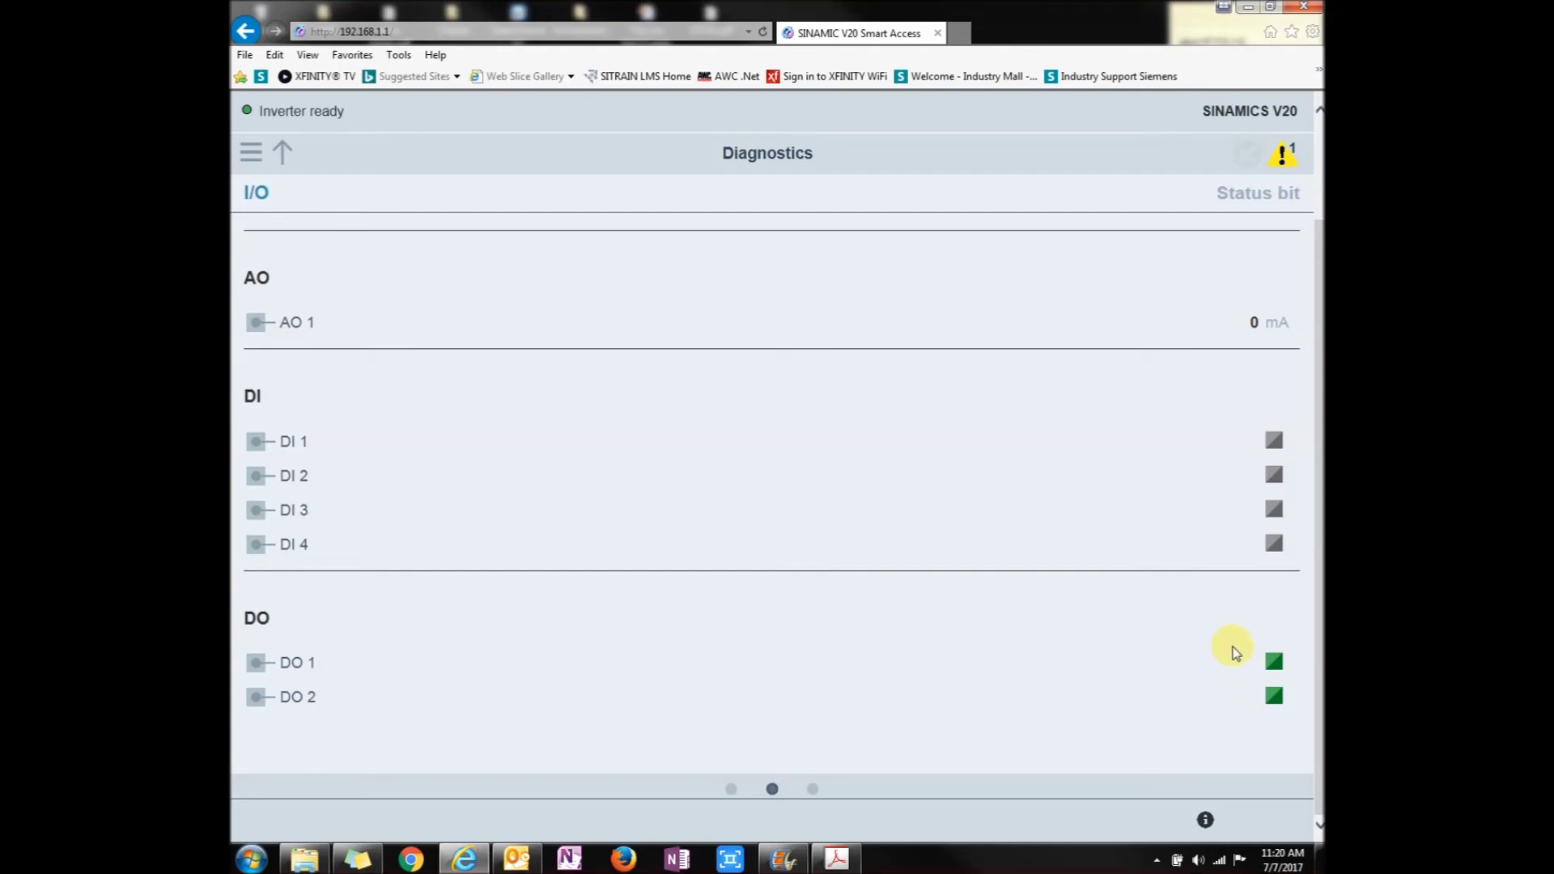
scroll(1155, 600, up, 2)
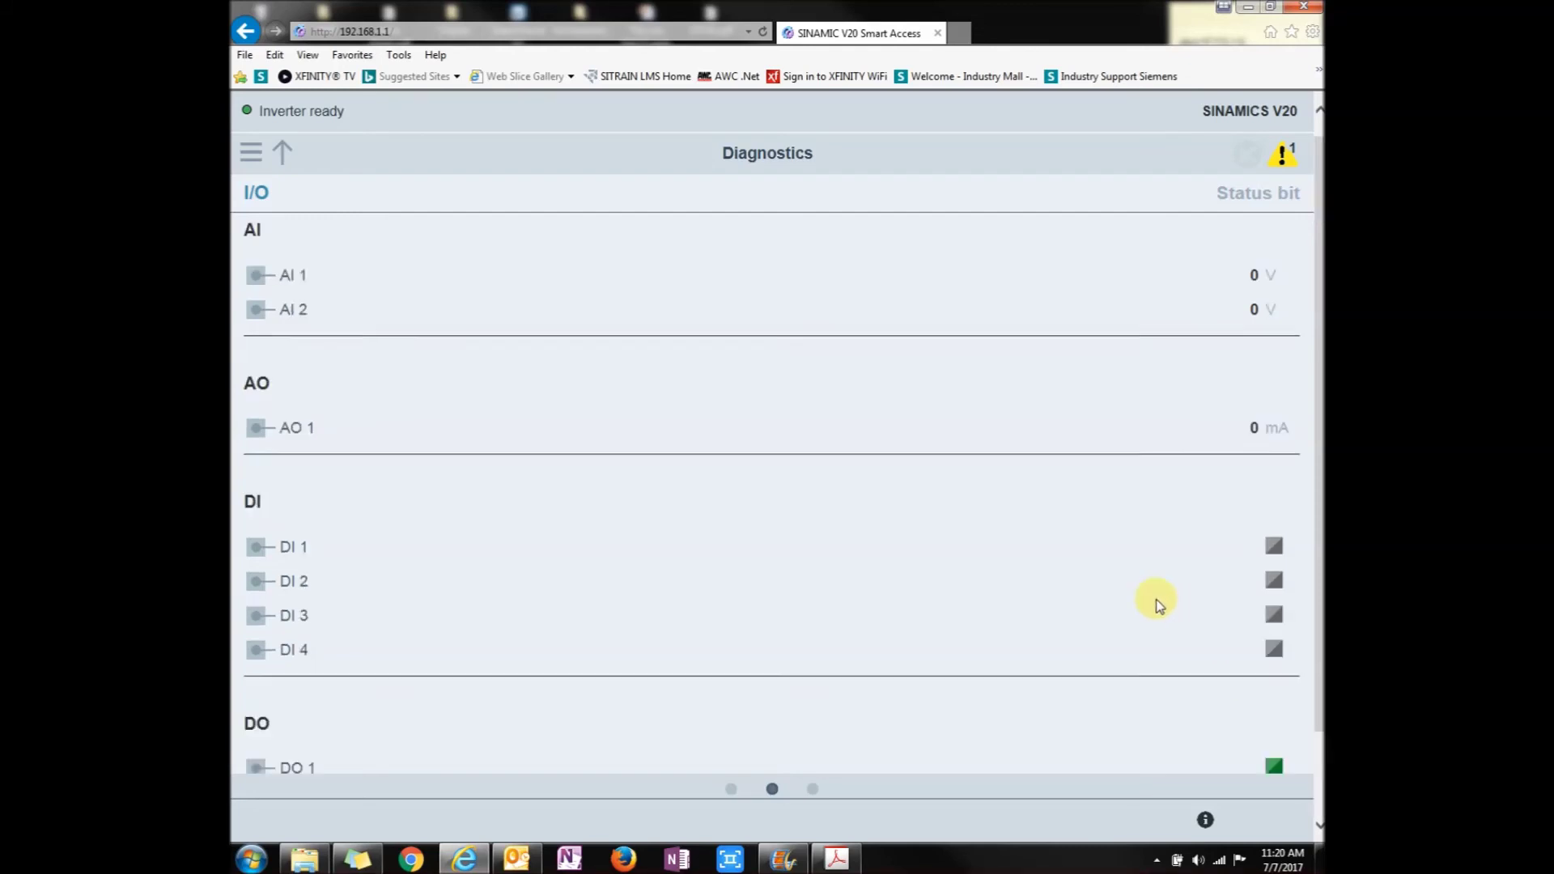
click(813, 790)
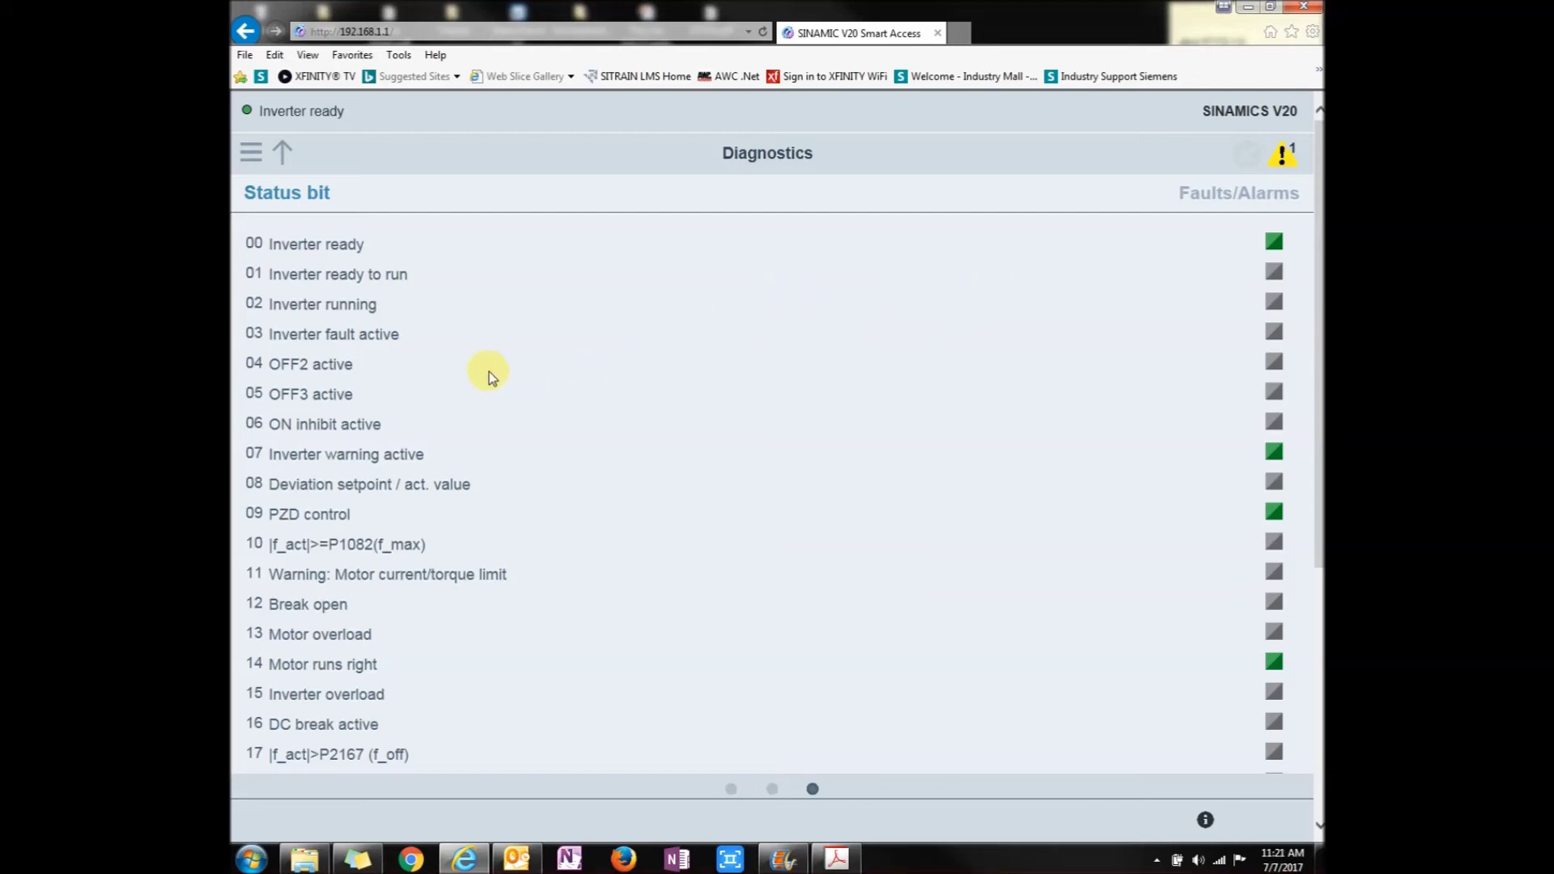
scroll(537, 278, down, 3)
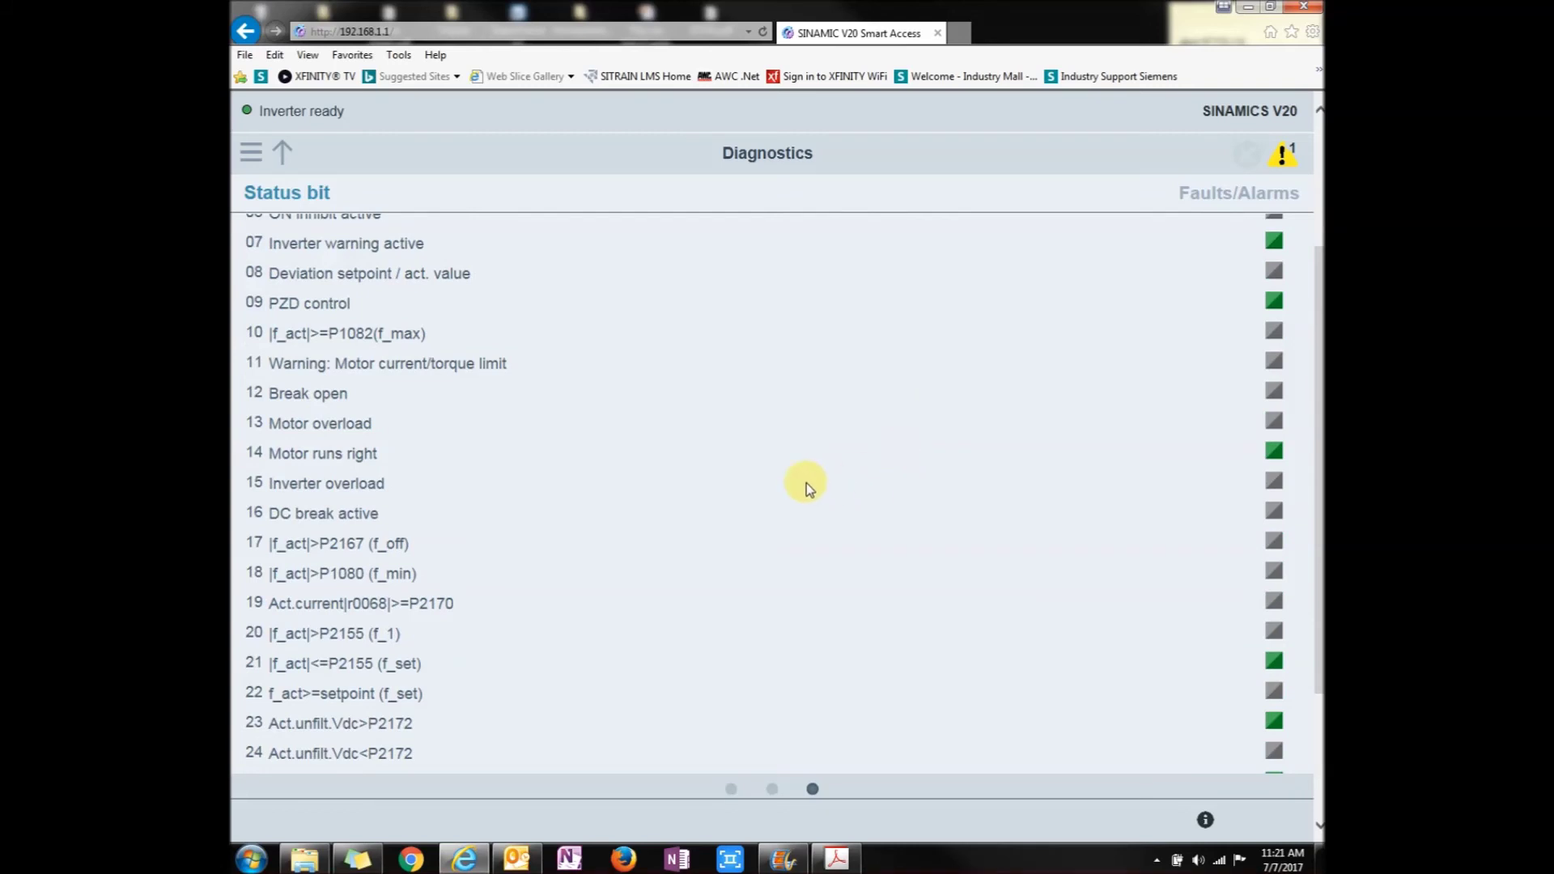
scroll(809, 481, down, 3)
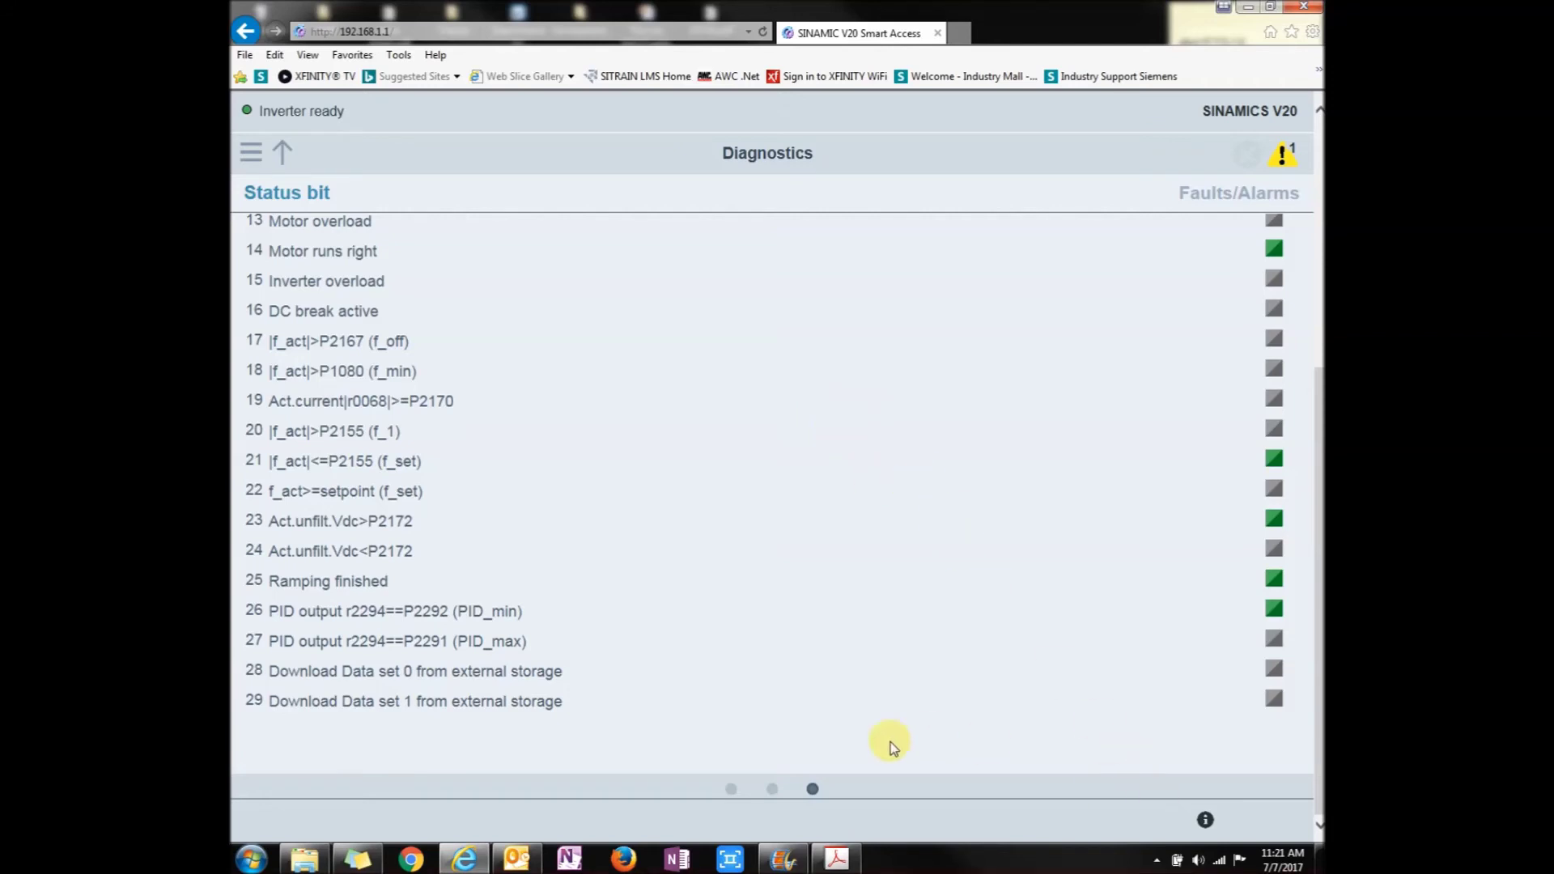
click(730, 791)
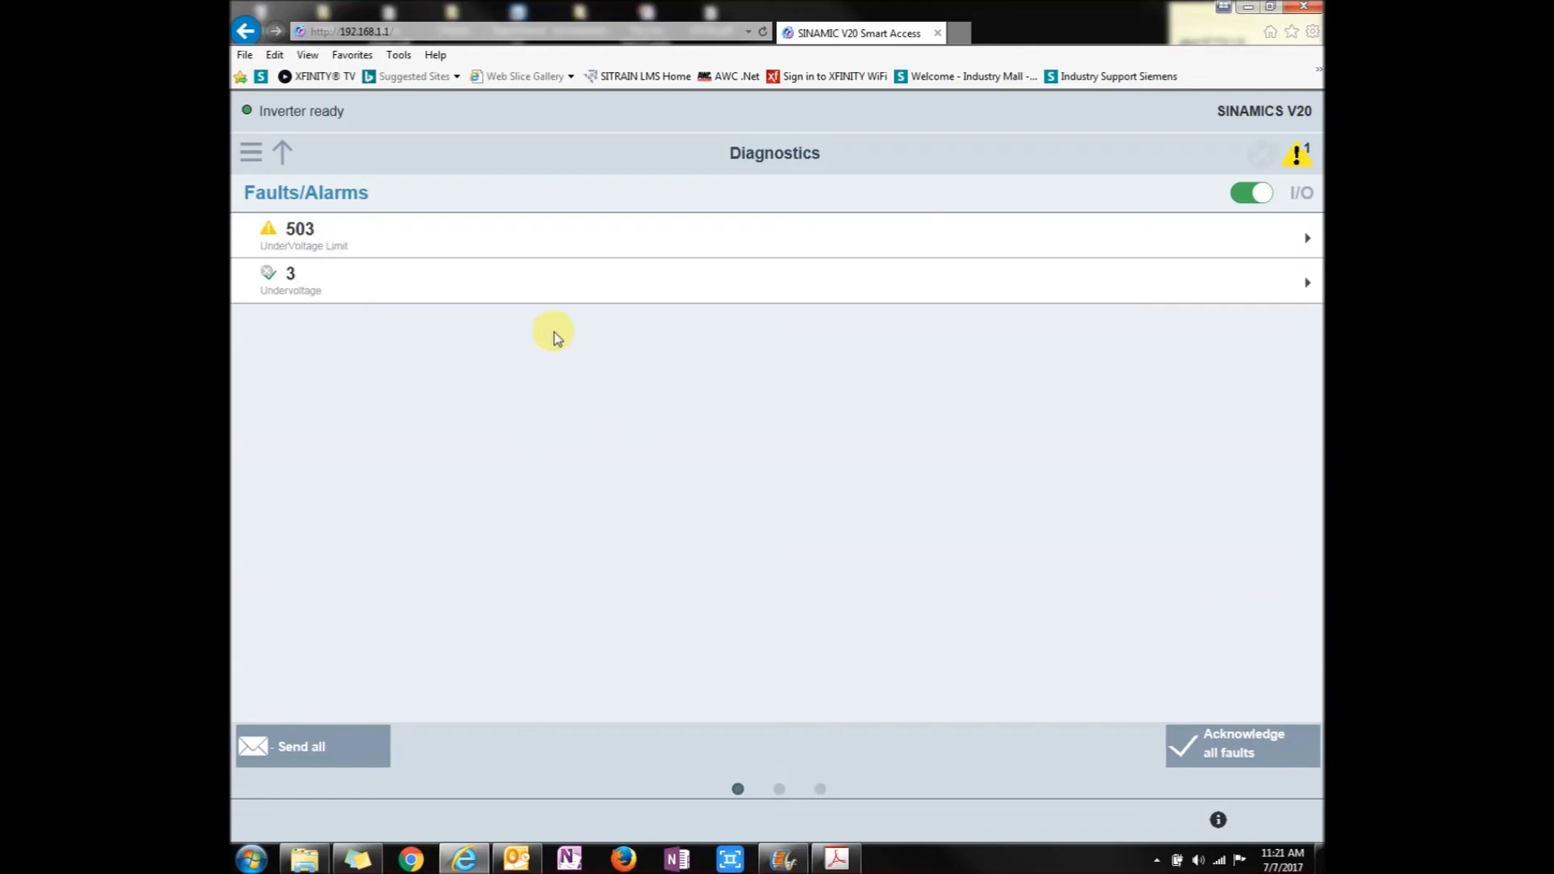
Review alarm 503's cause and remedy, check the Monitoring status values, and return home
click(289, 247)
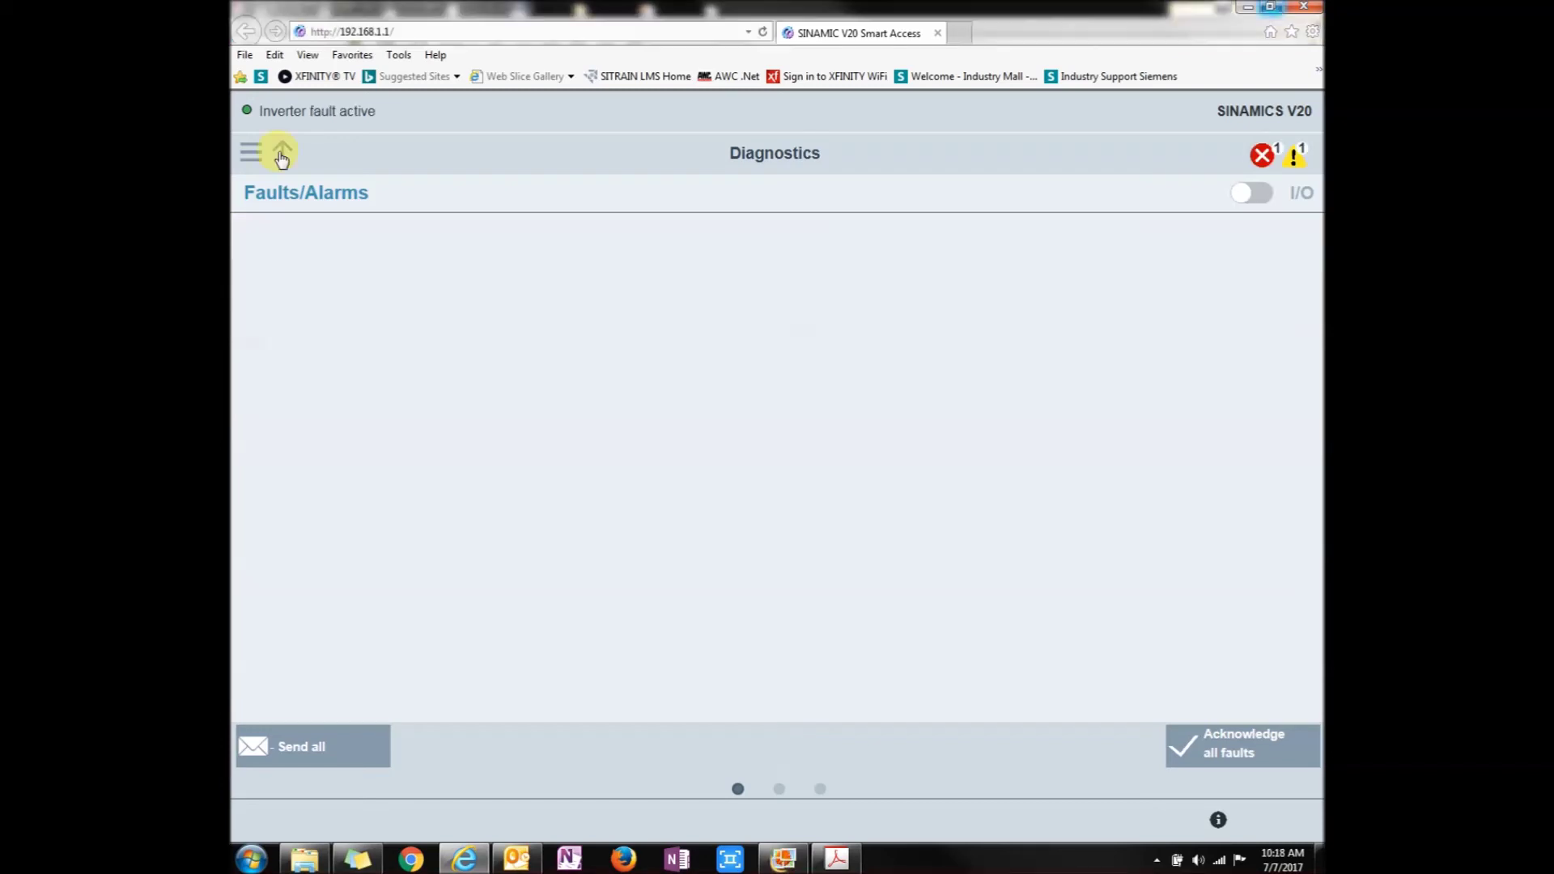
click(282, 154)
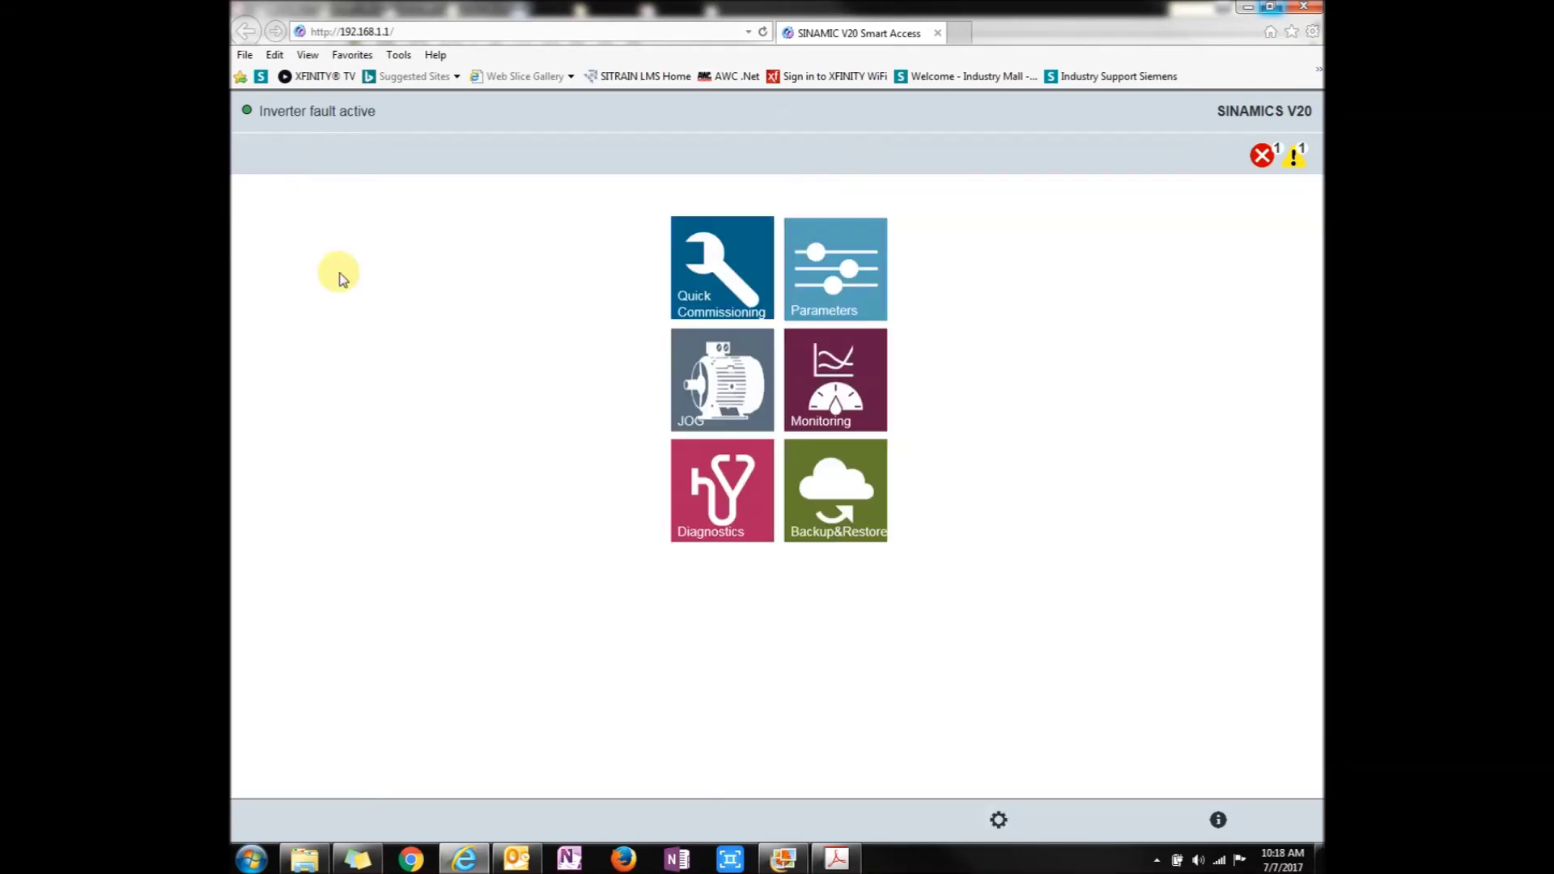
click(862, 393)
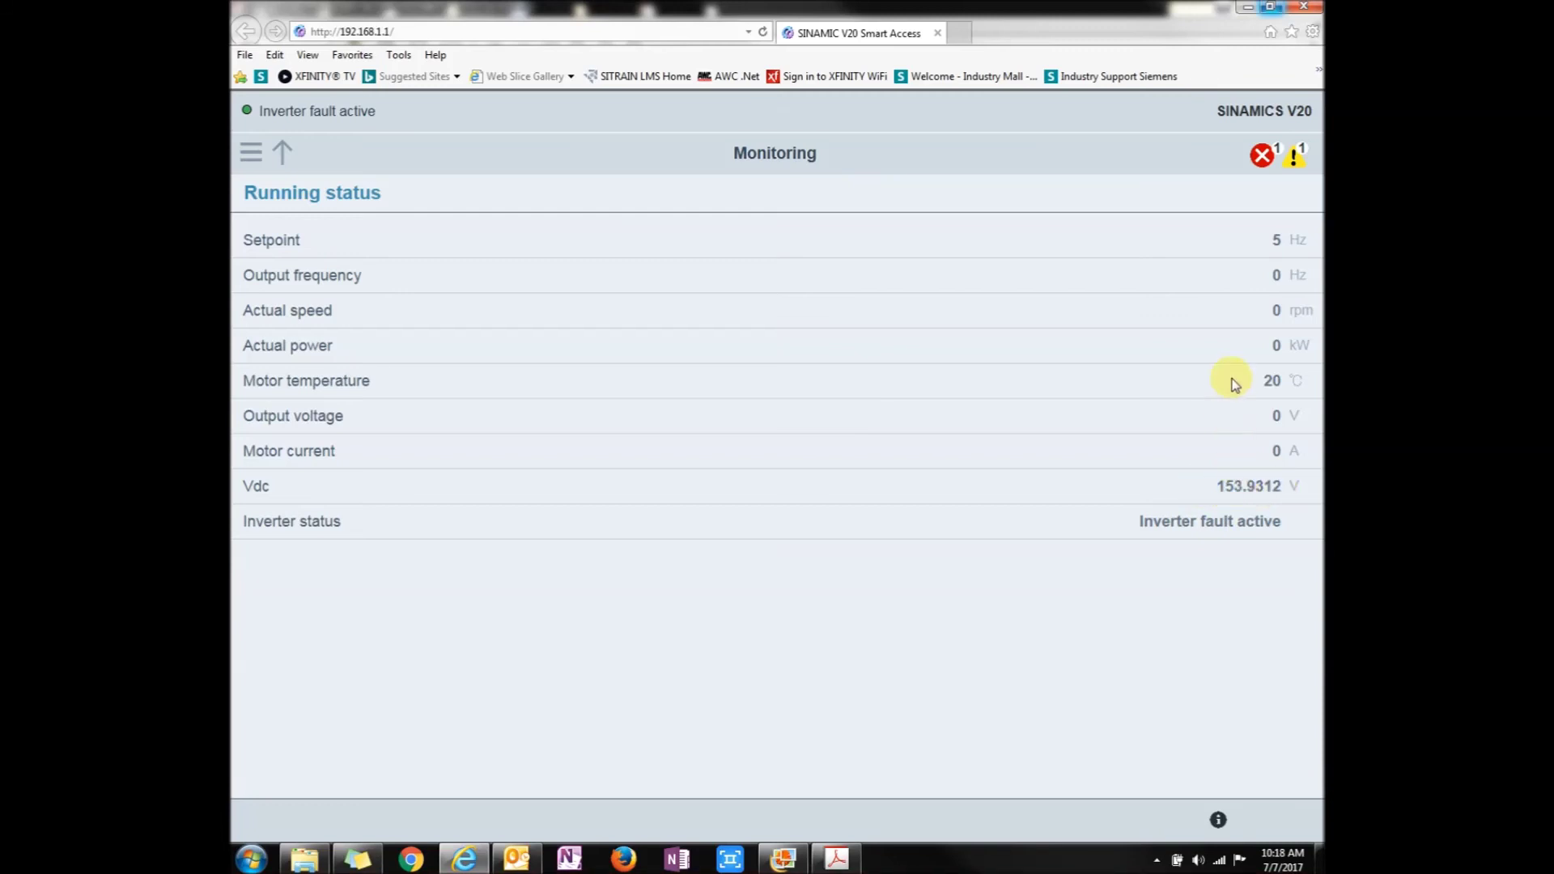
click(278, 155)
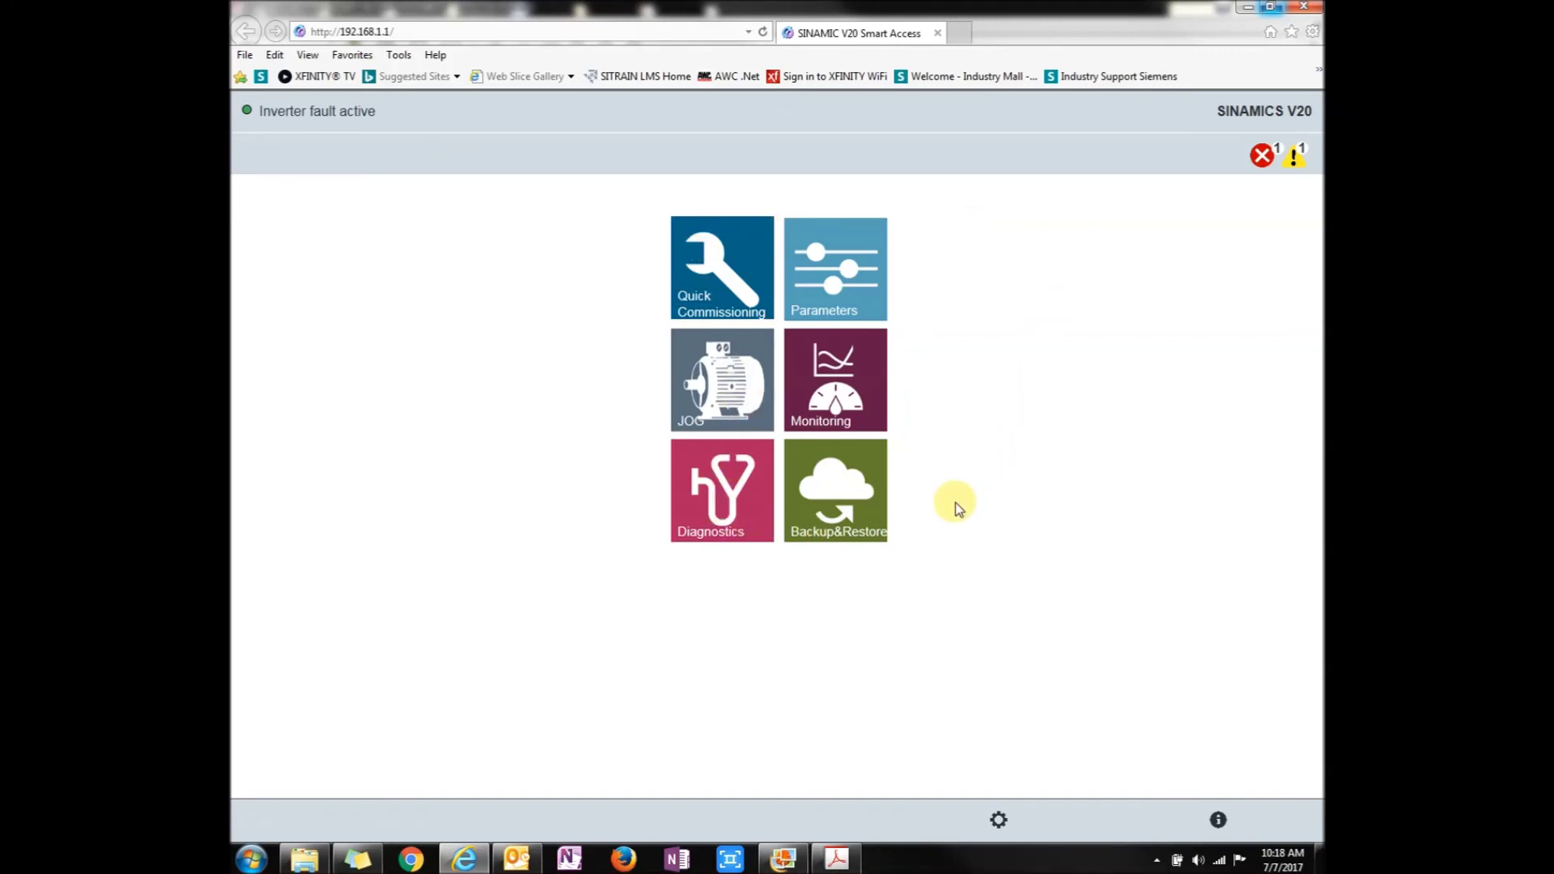
Start a backup of all parameters under the file name 'awctest' in Backup&Restore
click(834, 495)
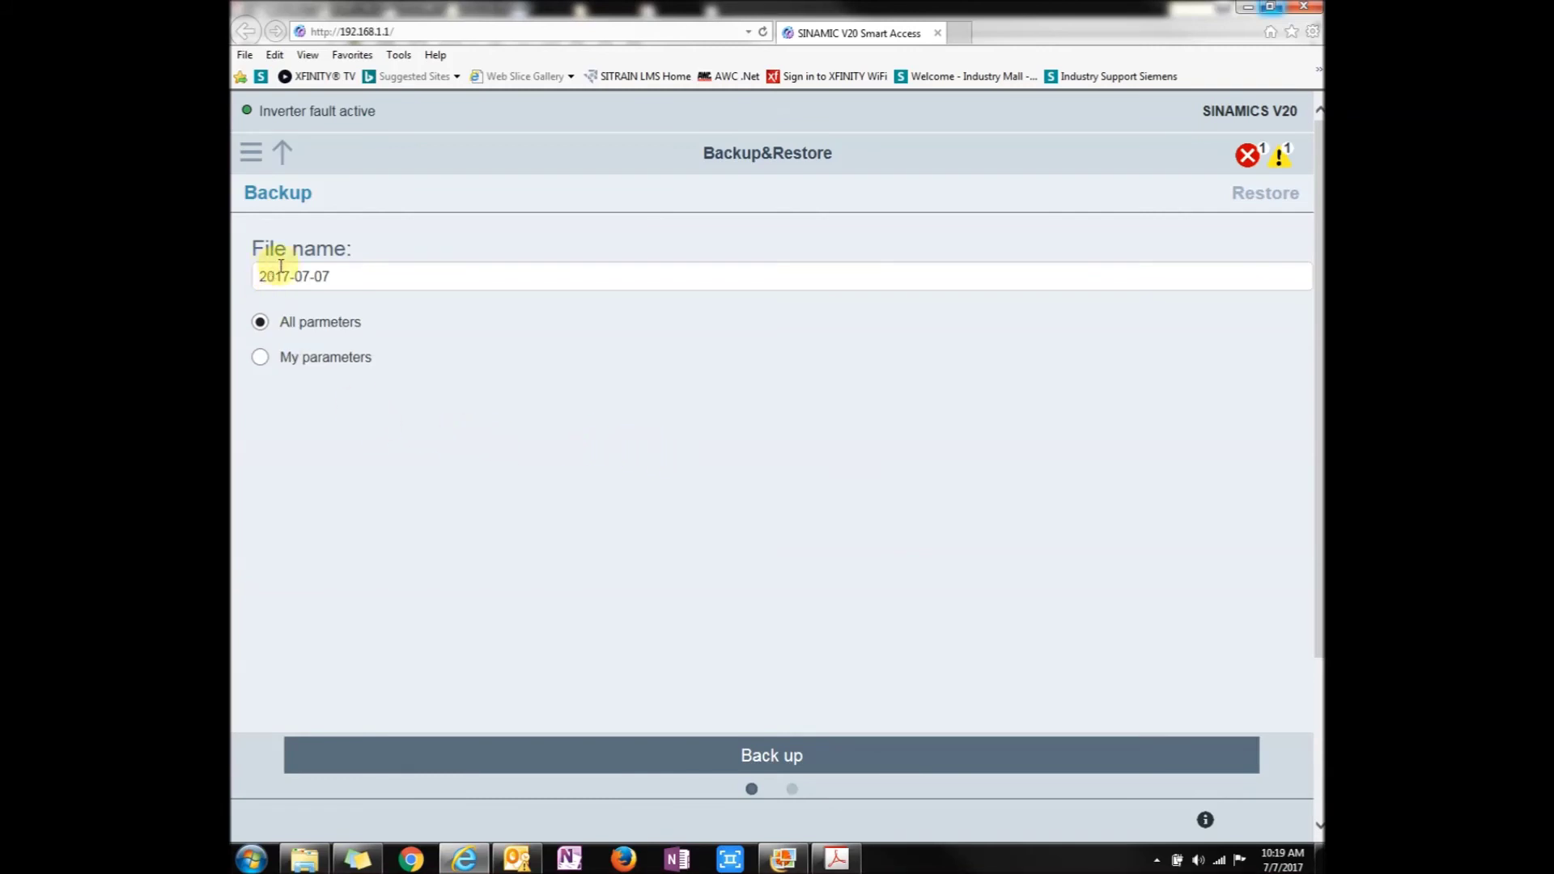
drag(347, 274, 231, 268)
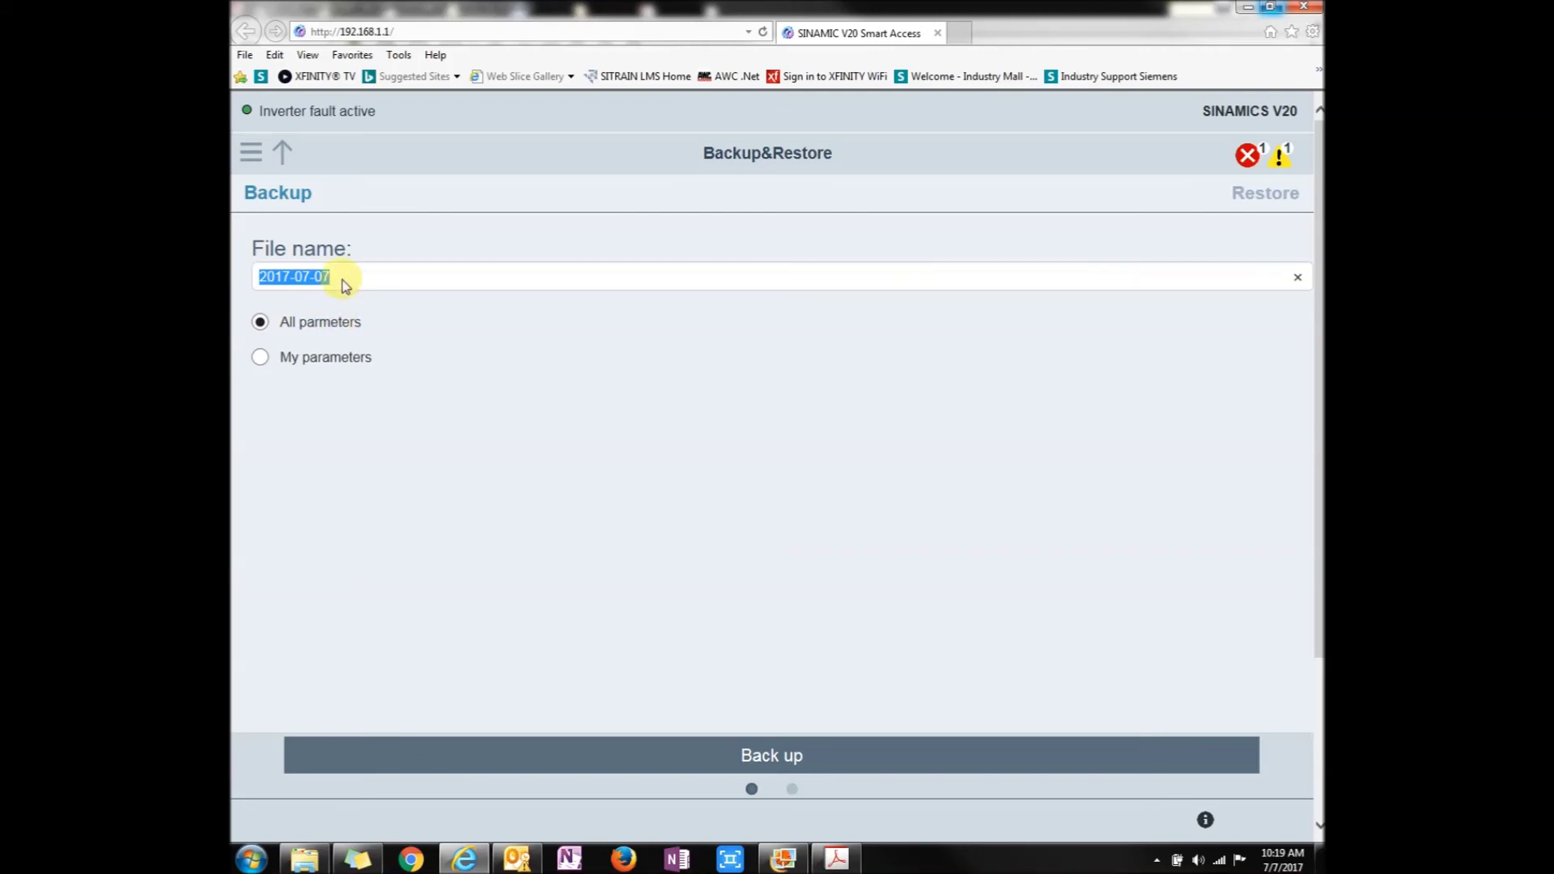
text(awctest)
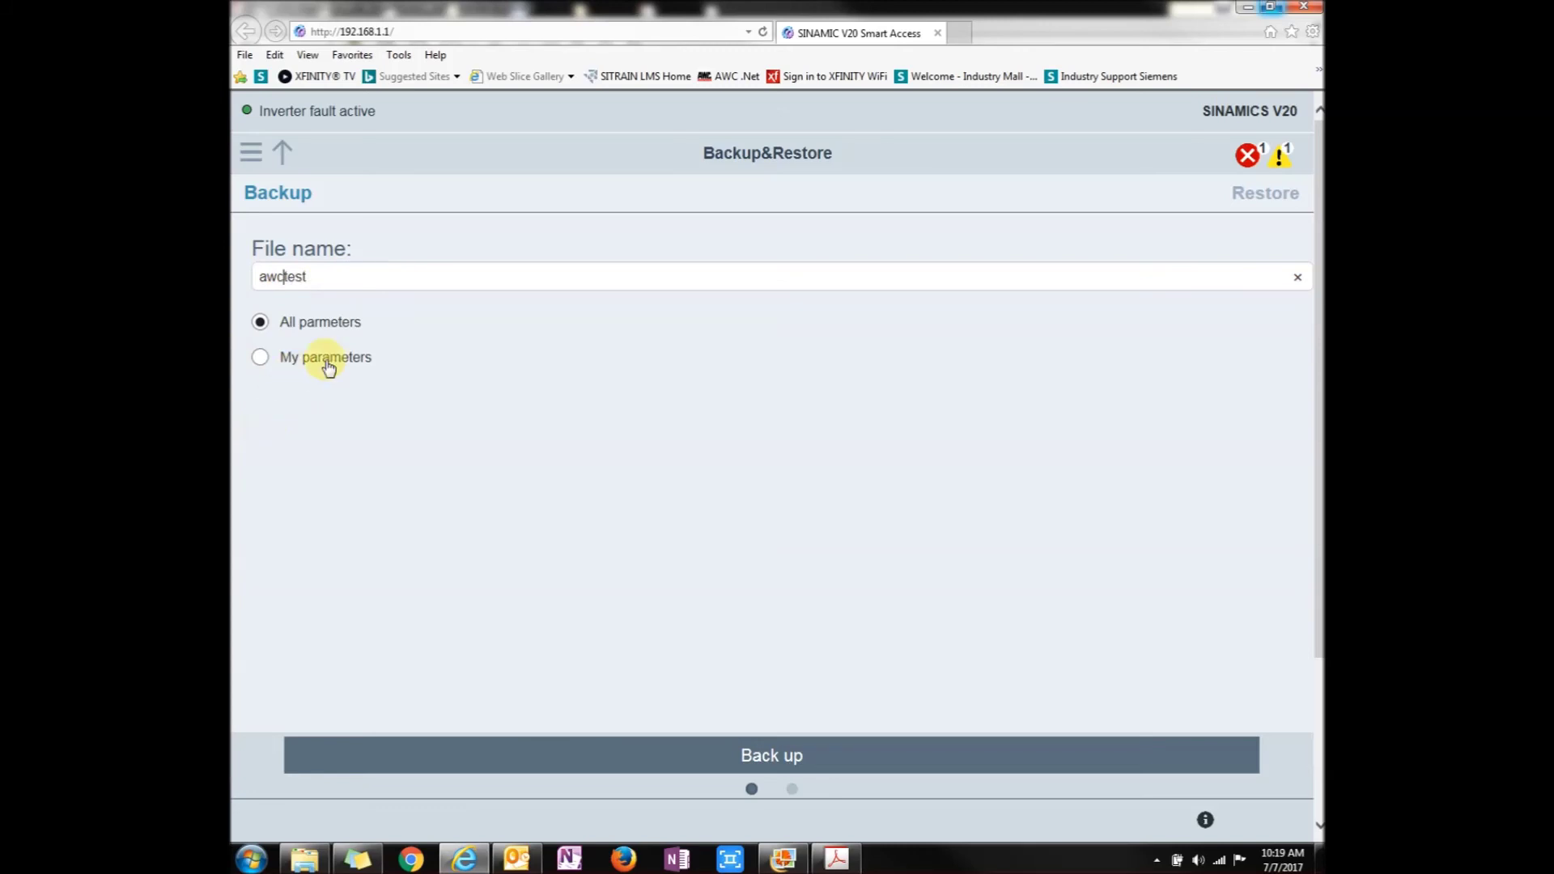
click(775, 749)
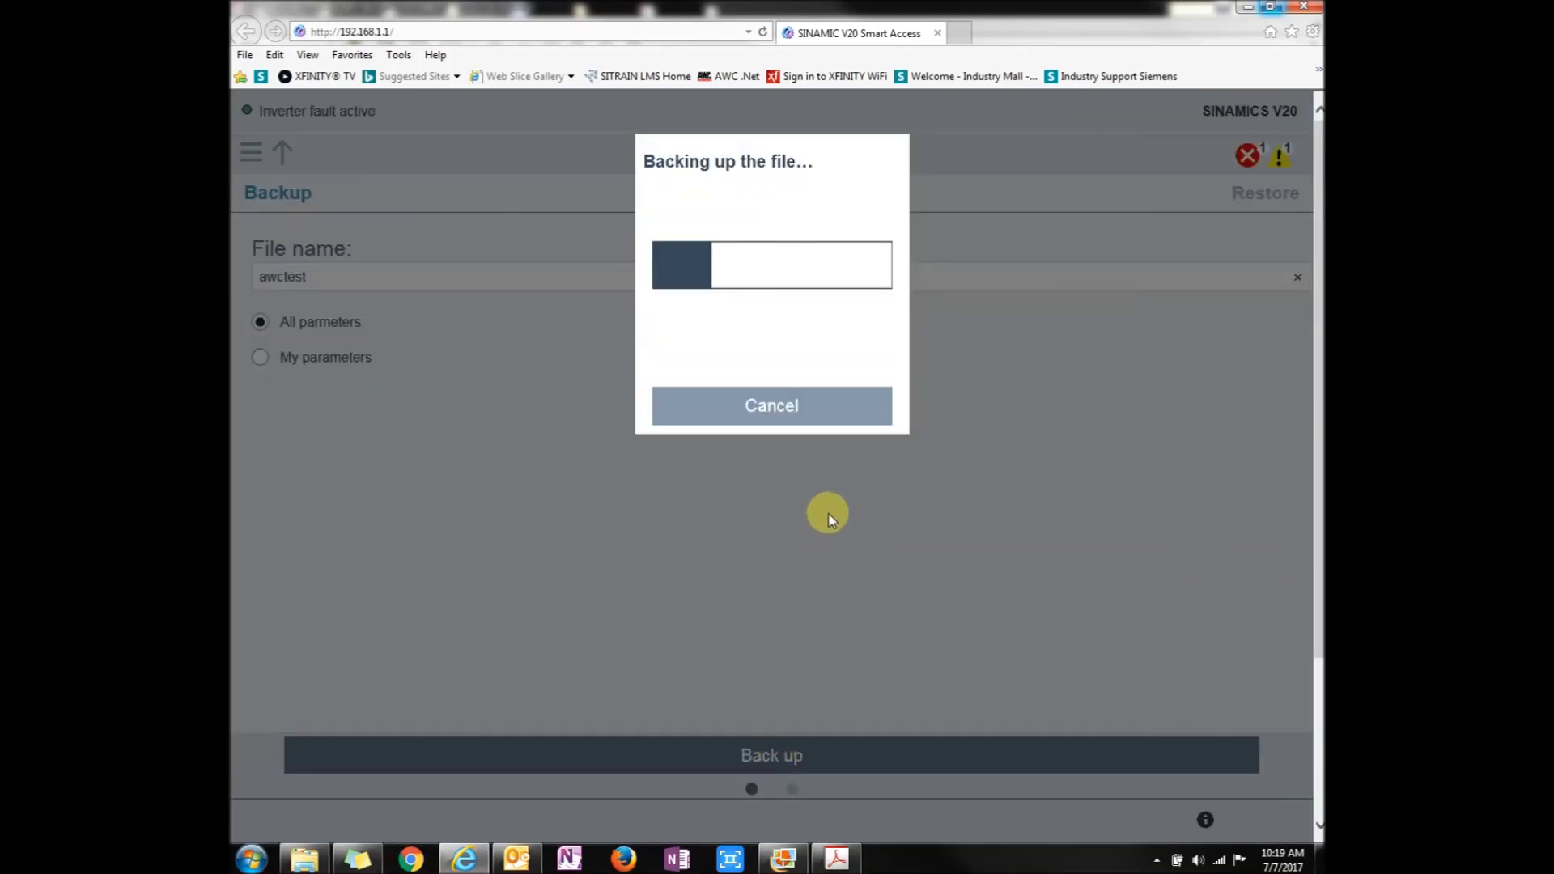
Close the hidden background apps panel while the awctest backup runs to completion
click(1155, 861)
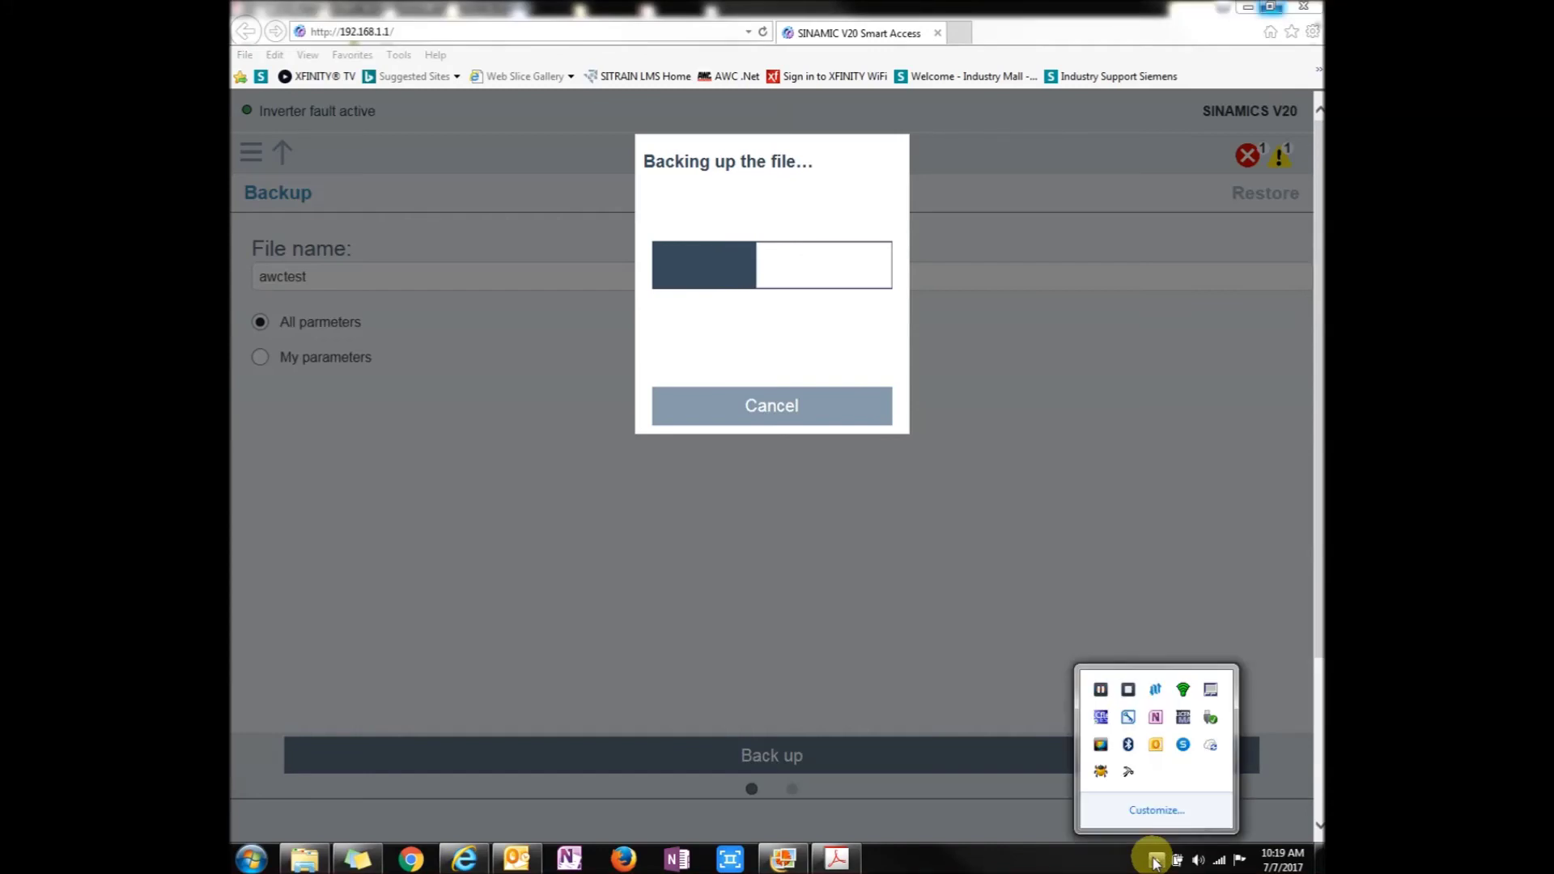
click(1155, 860)
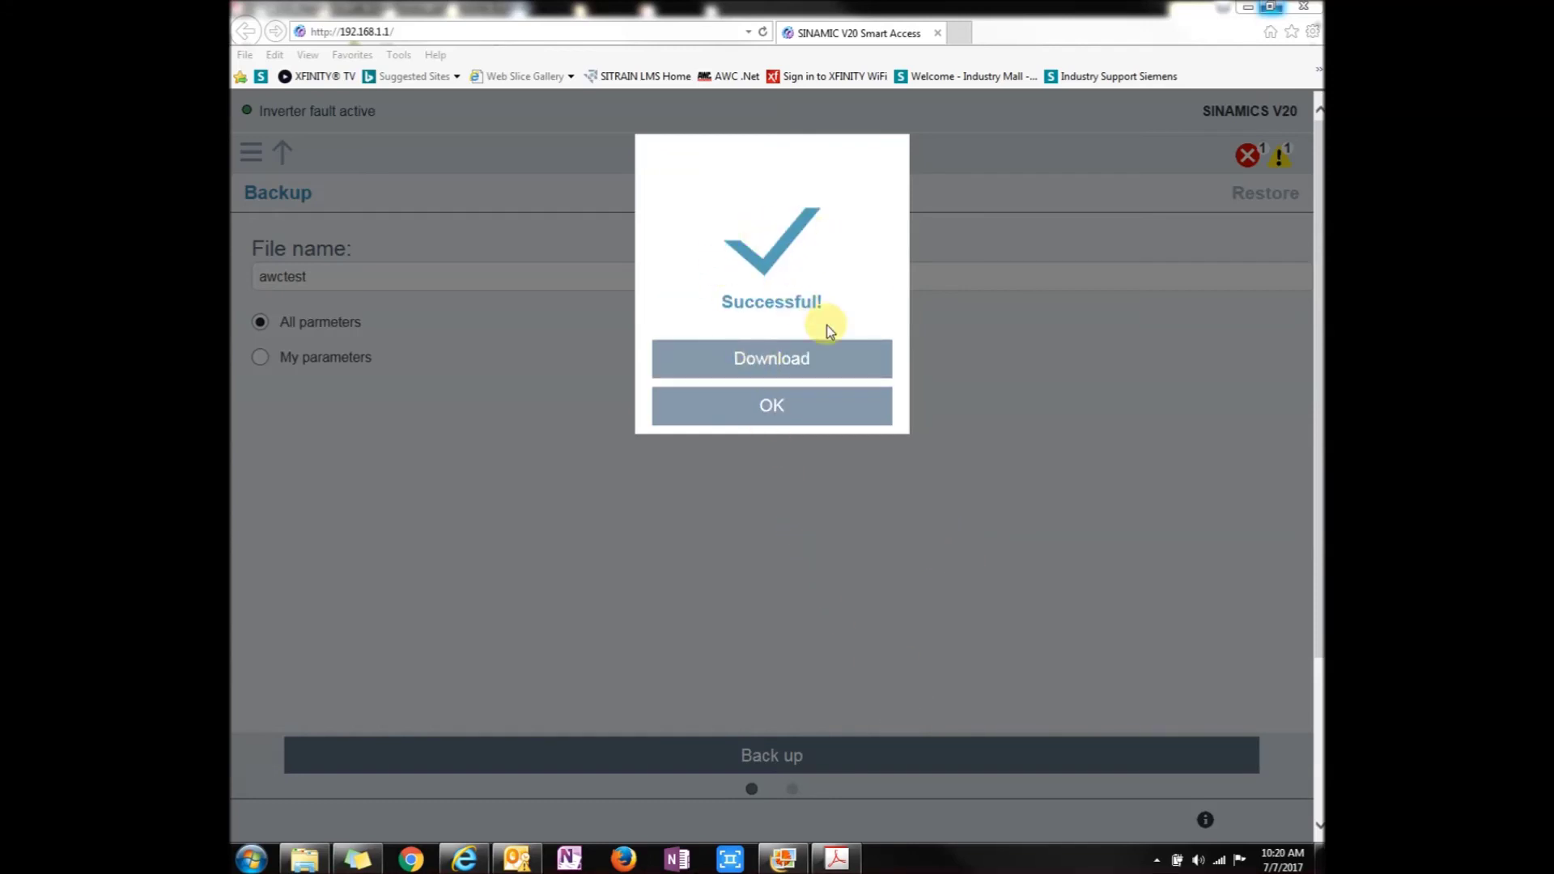
View the awctest.xml backup file, close its tab, and dismiss the Successful! message
click(790, 371)
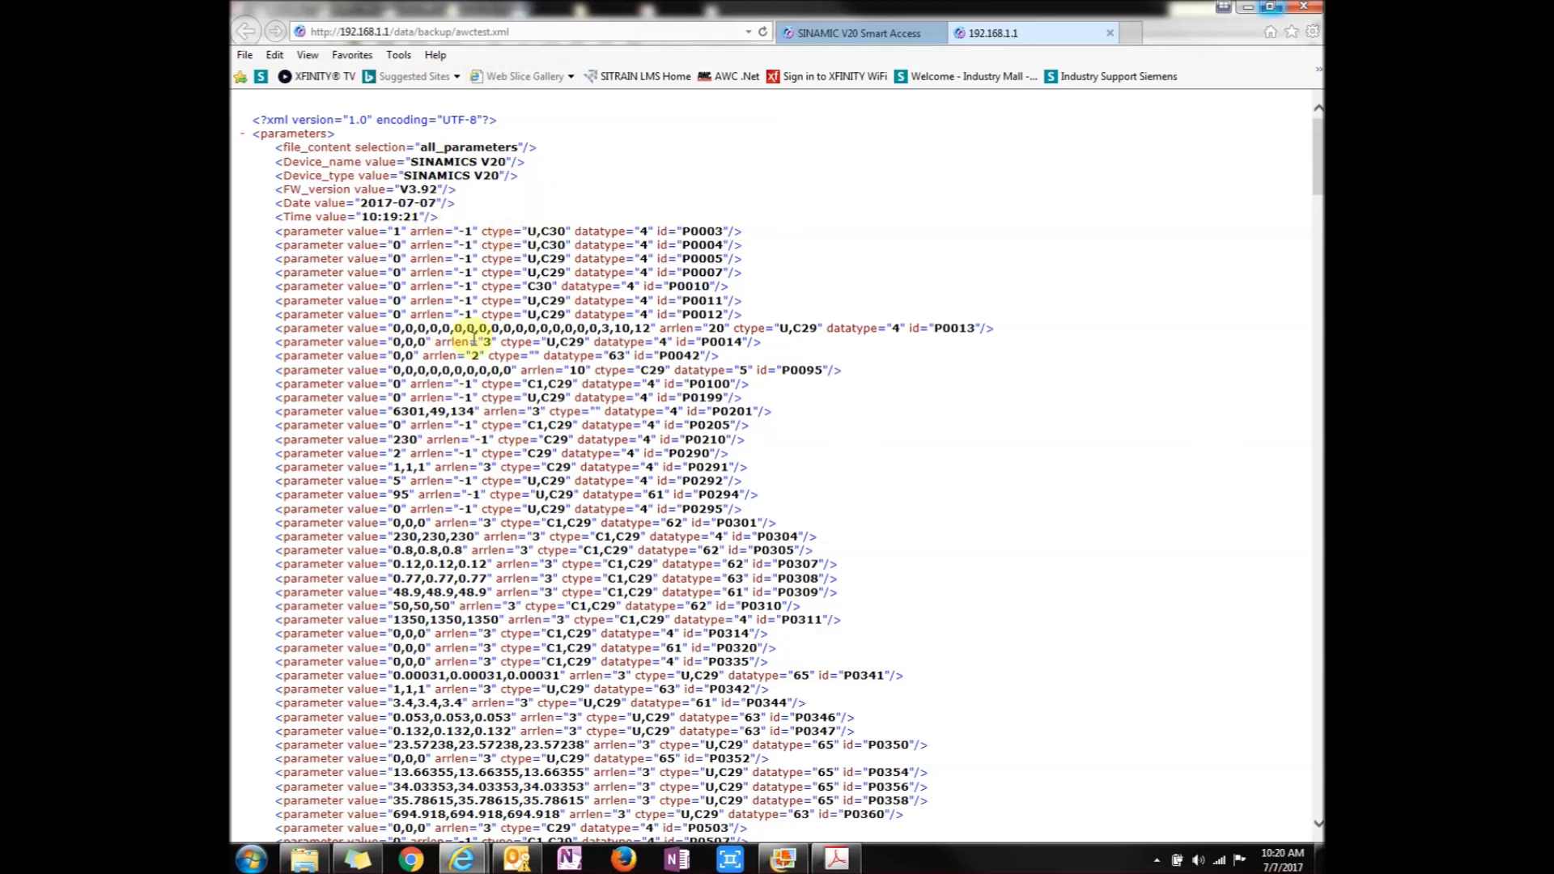
click(1110, 34)
click(759, 412)
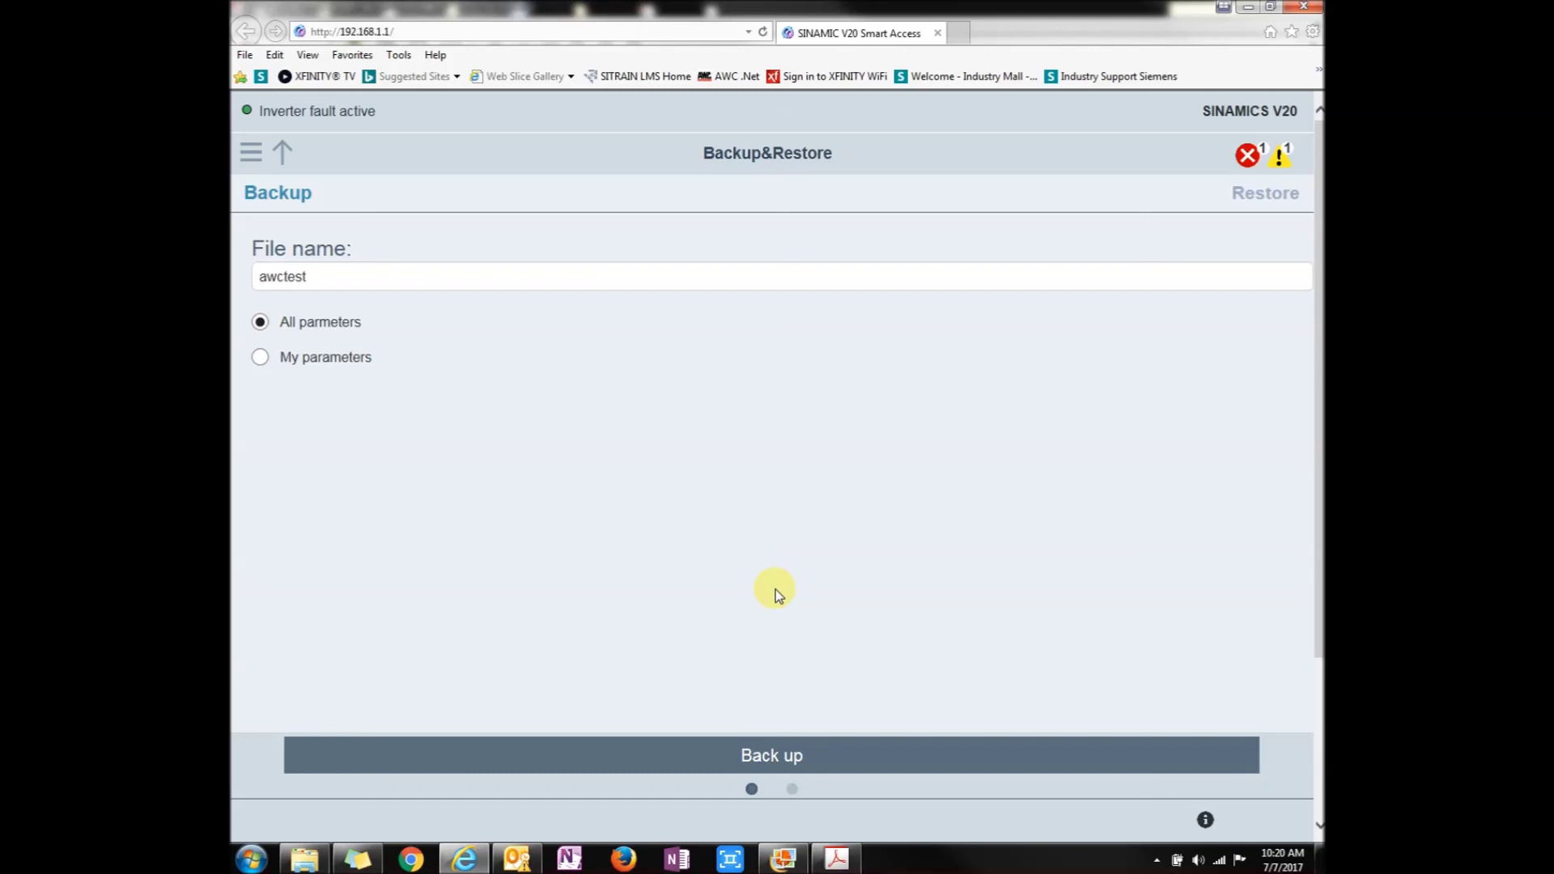
Restore the awctest.xml parameter backup to the inverter from the Restore page
click(792, 789)
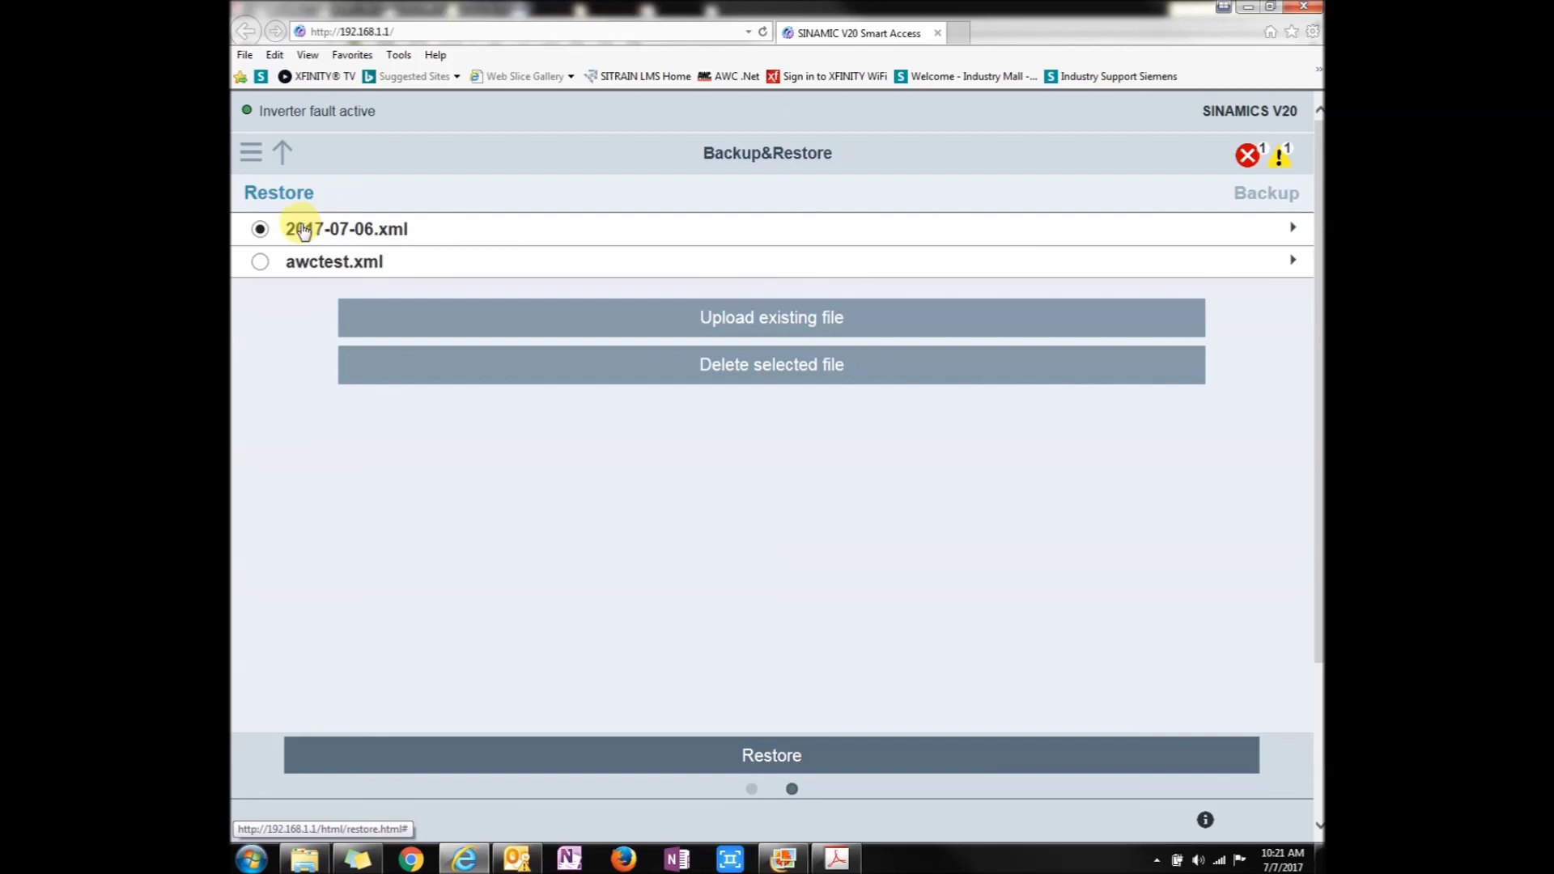
click(259, 262)
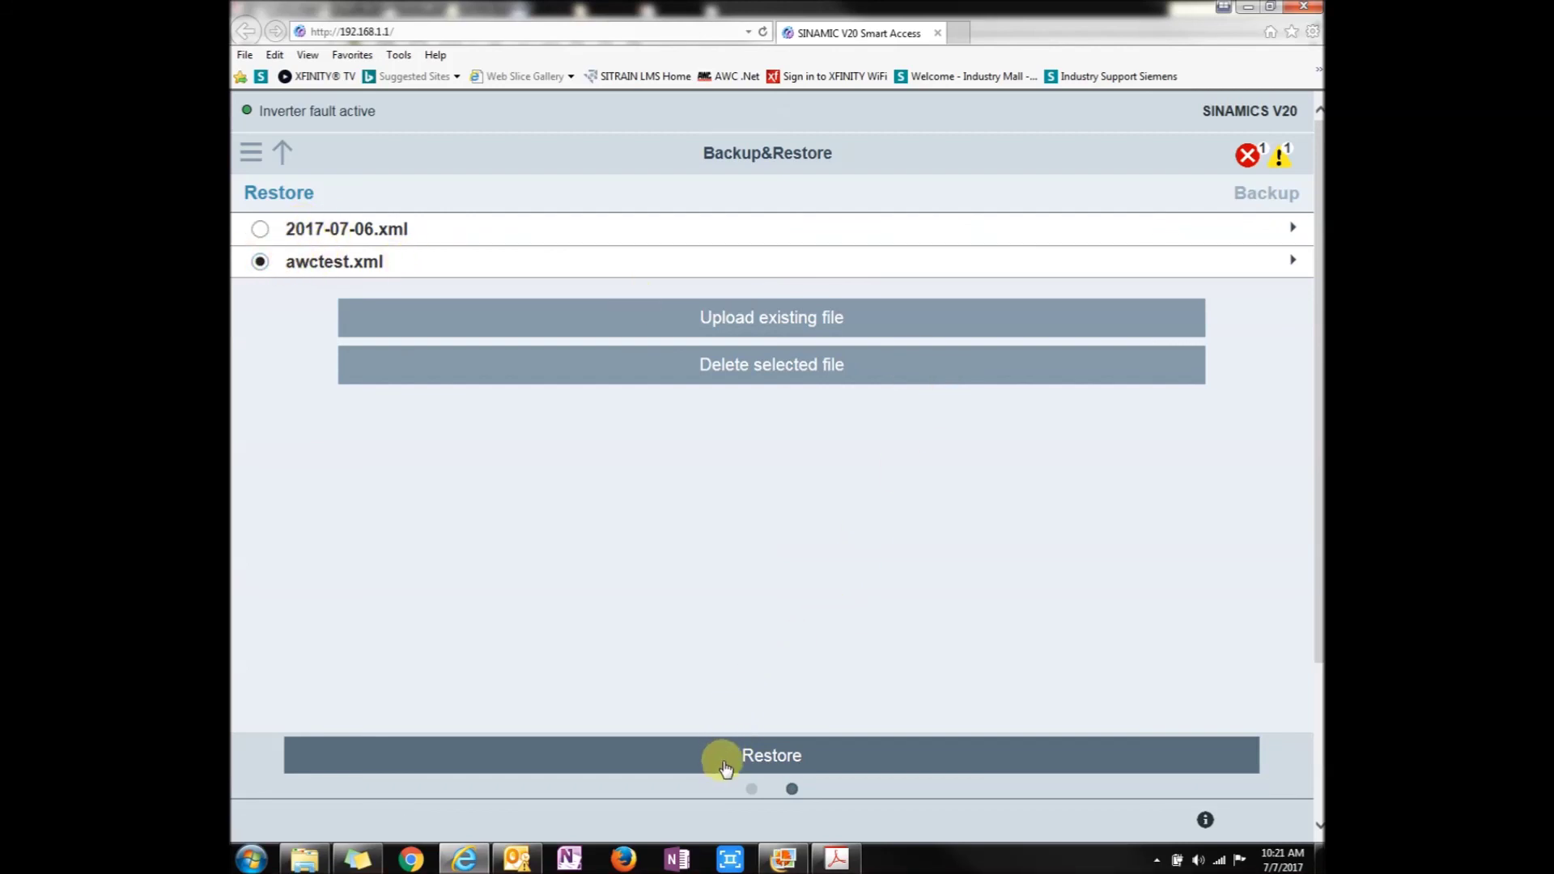
click(804, 755)
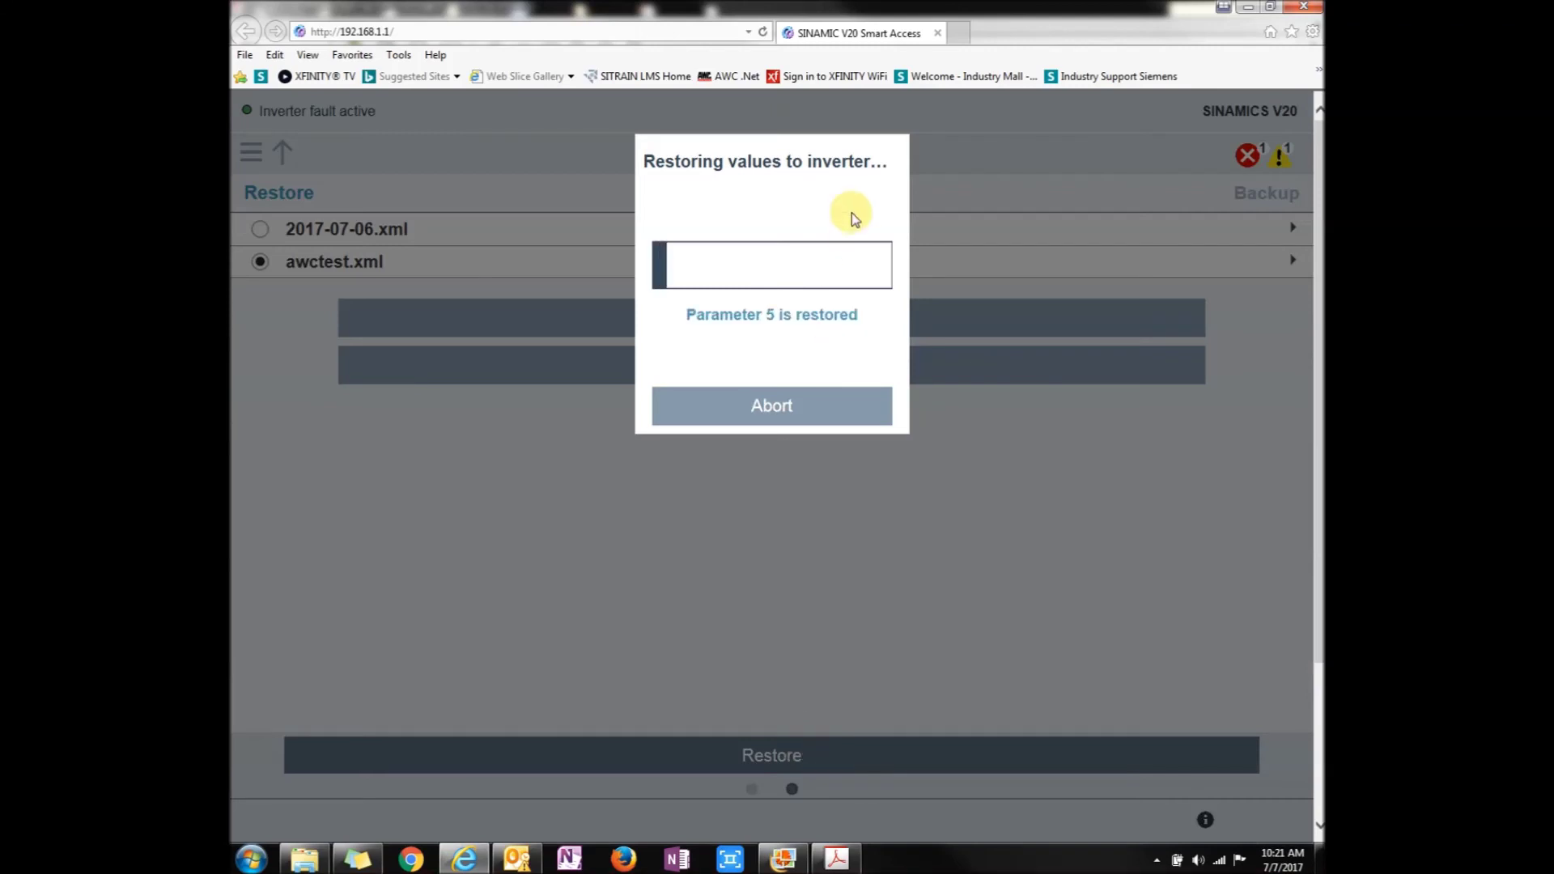